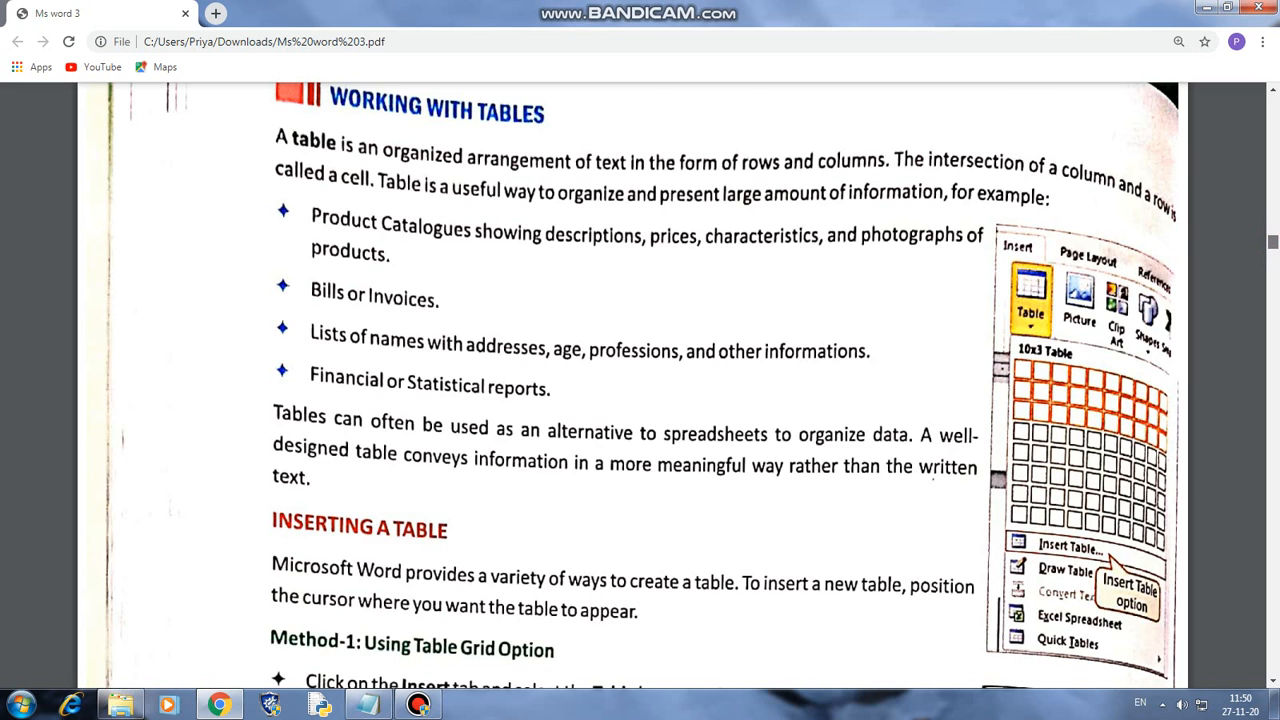
Read through the PDF's table chapter, from inserting a table and entering data to alignment, text rotation and column sizing
scroll(640, 387, down, 2)
scroll(640, 387, down, 2)
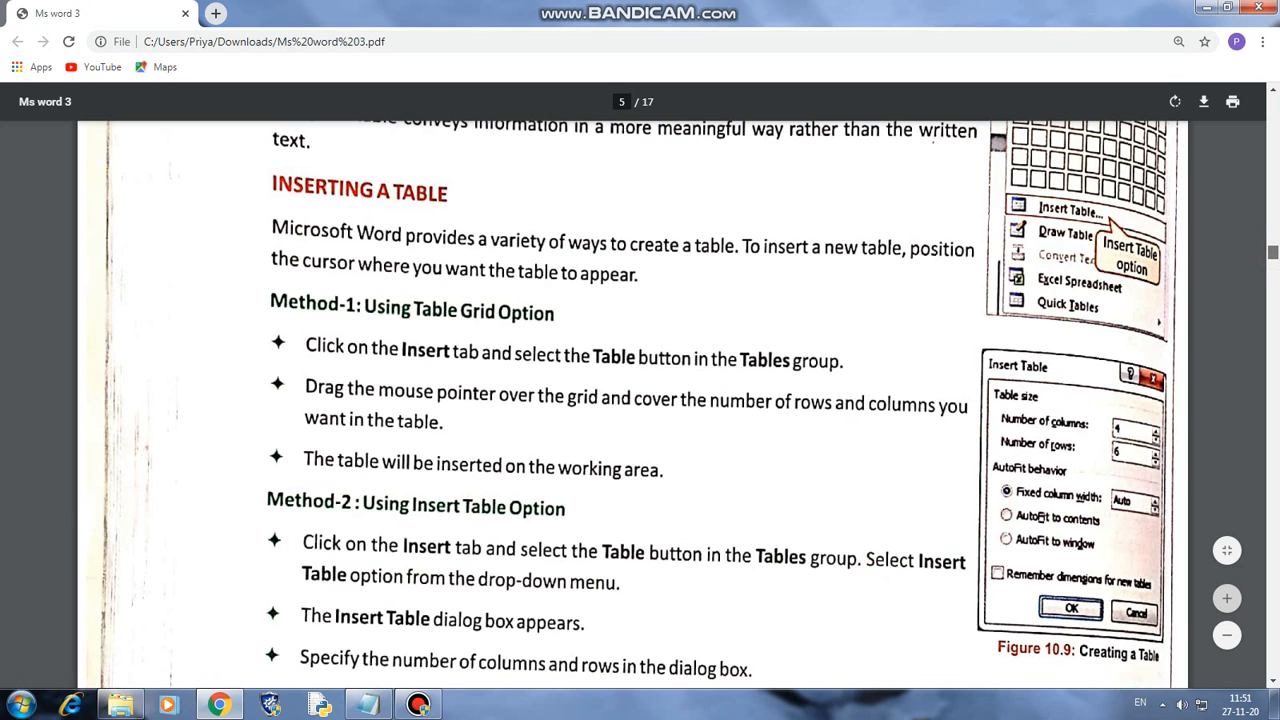
scroll(633, 400, down, 8)
scroll(633, 400, down, 3)
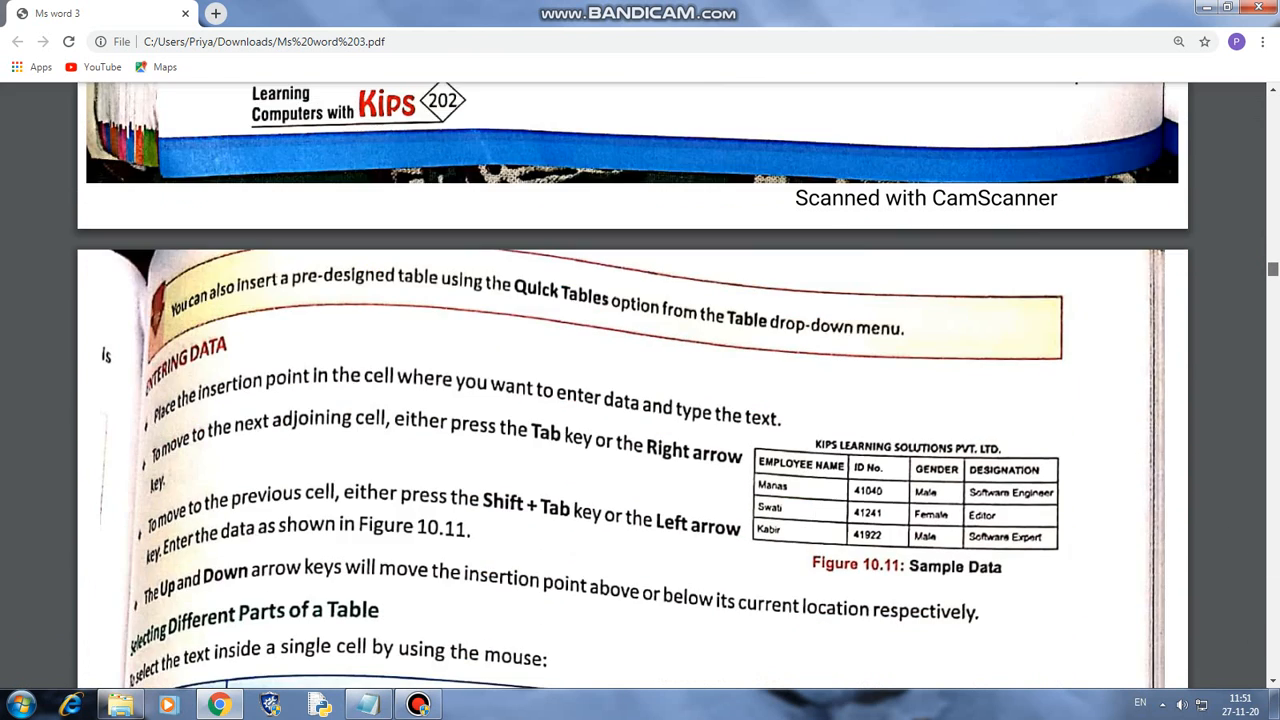
scroll(633, 400, down, 4)
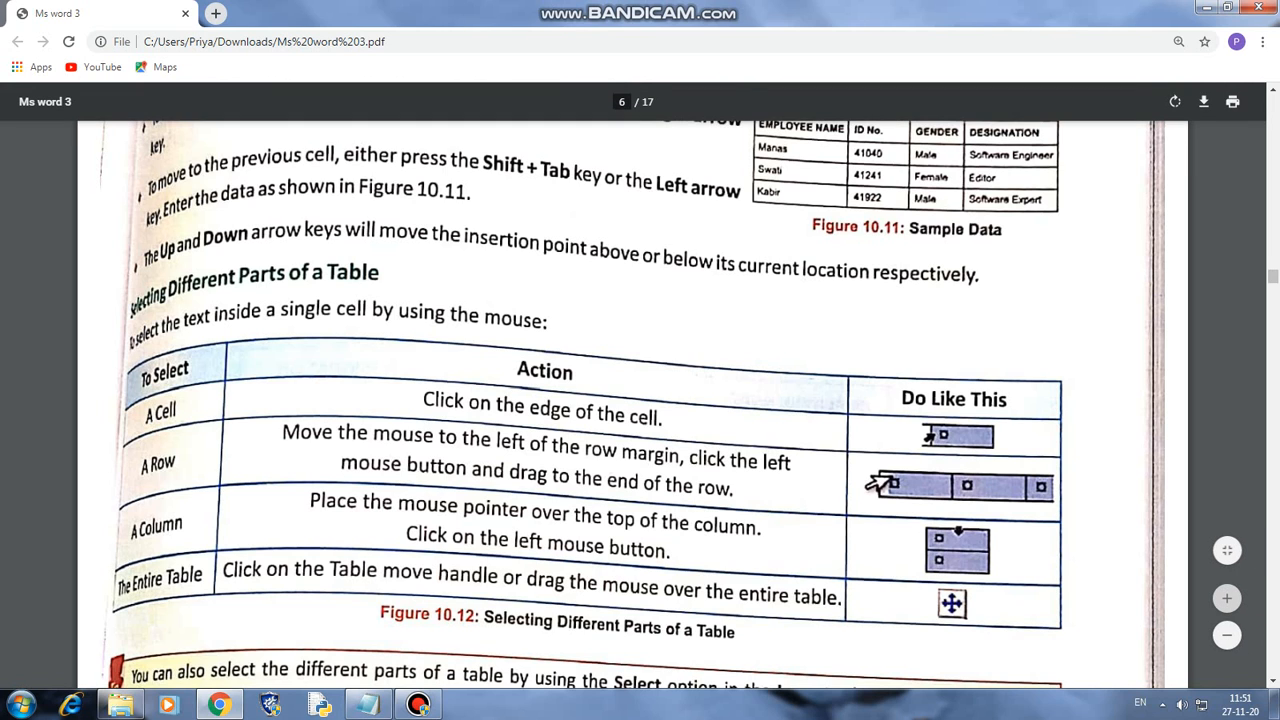
scroll(583, 394, down, 1)
scroll(633, 400, down, 8)
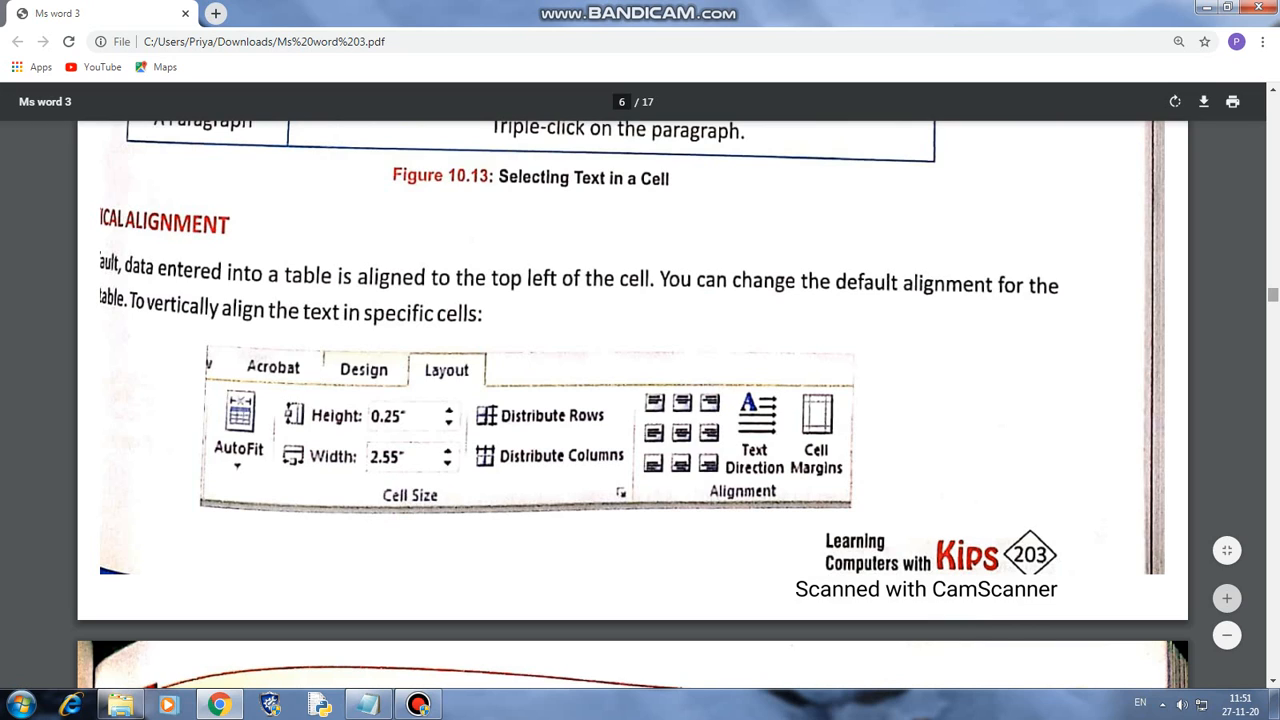
scroll(633, 400, down, 7)
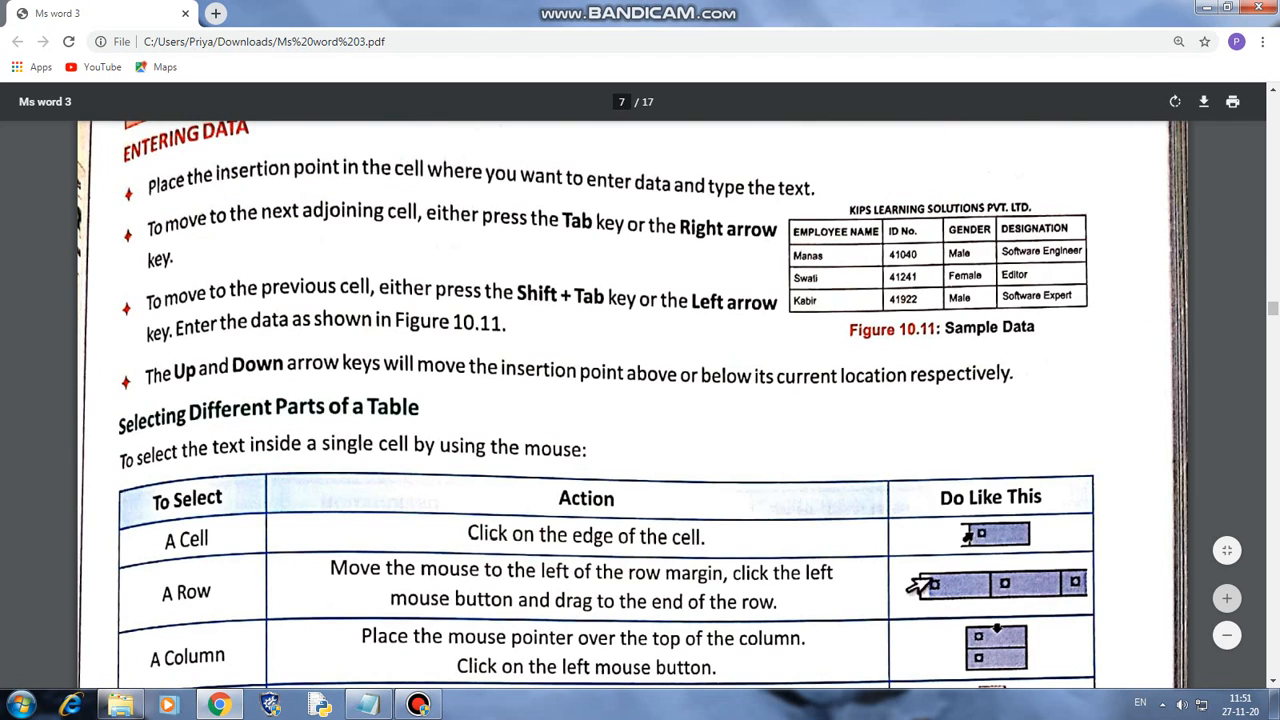
scroll(633, 400, down, 8)
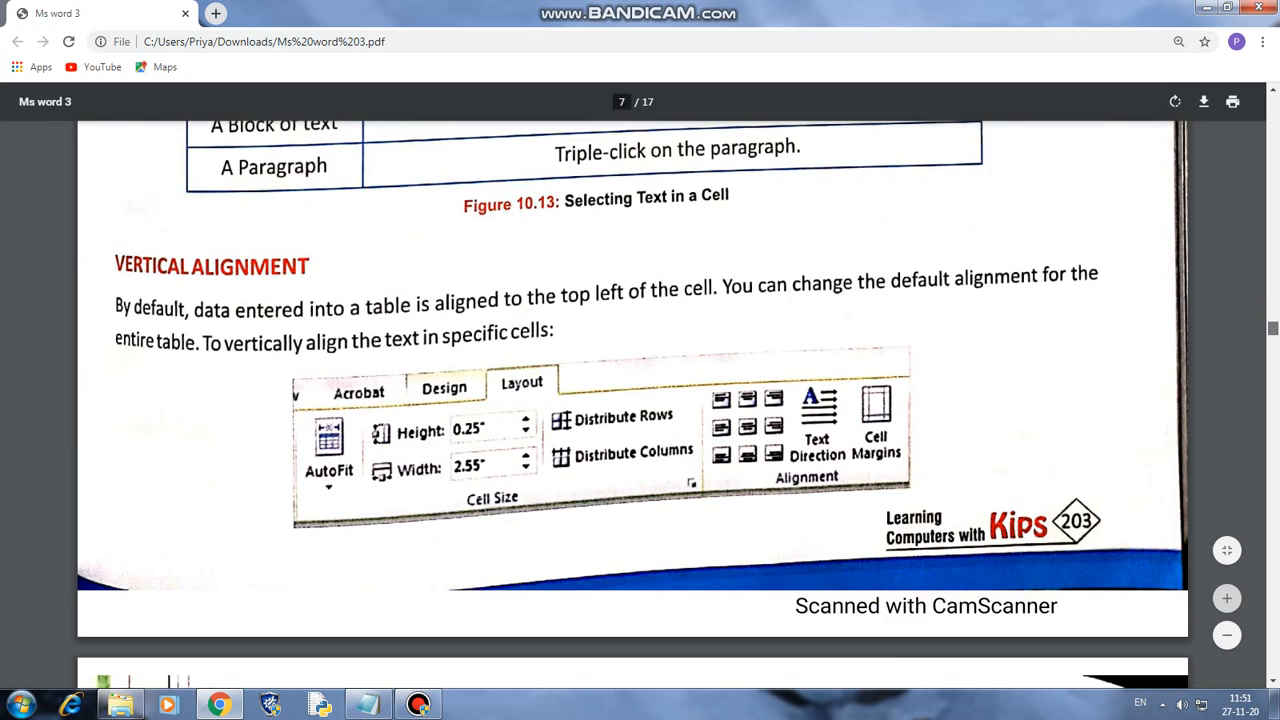
scroll(633, 400, down, 4)
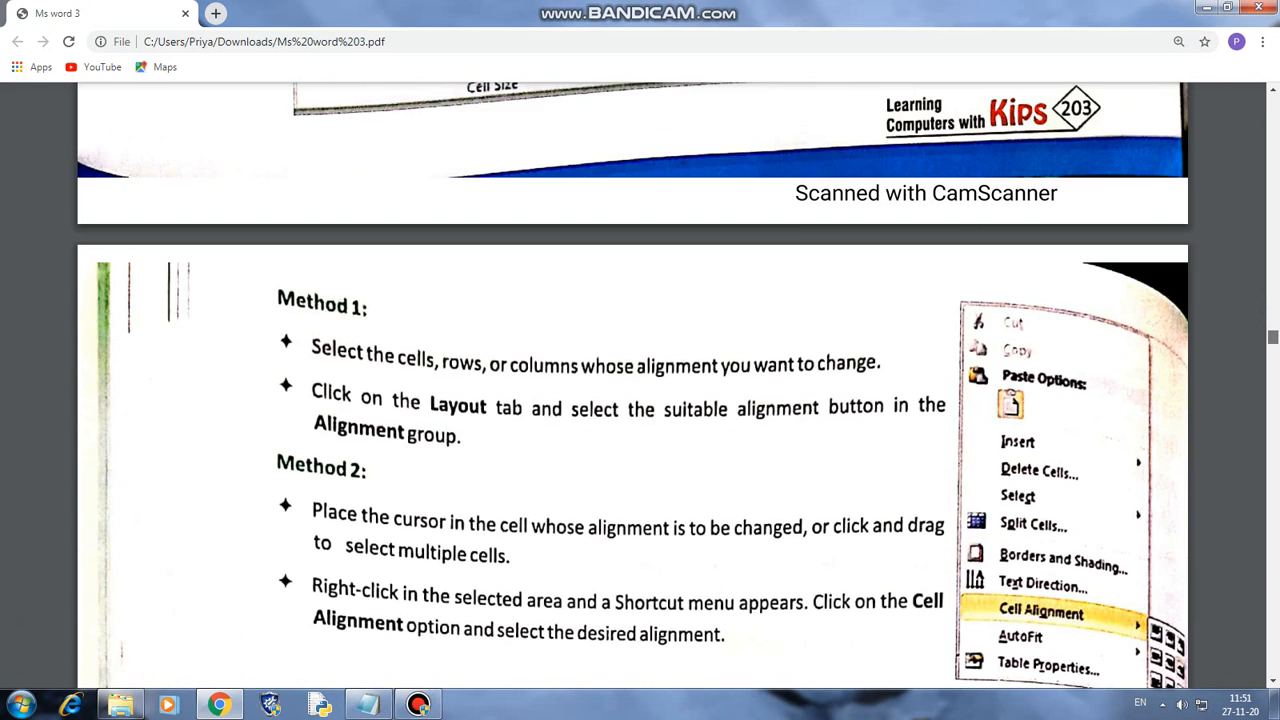
scroll(633, 400, down, 5)
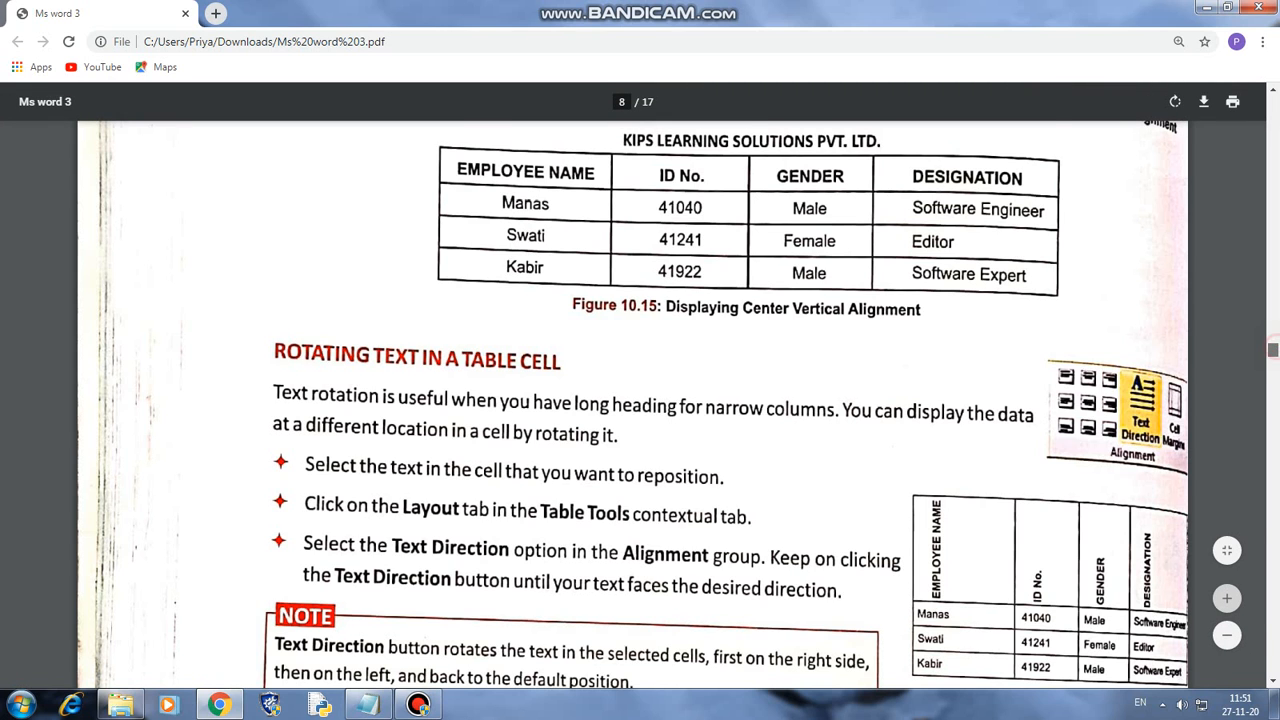
scroll(633, 405, down, 7)
scroll(633, 405, down, 4)
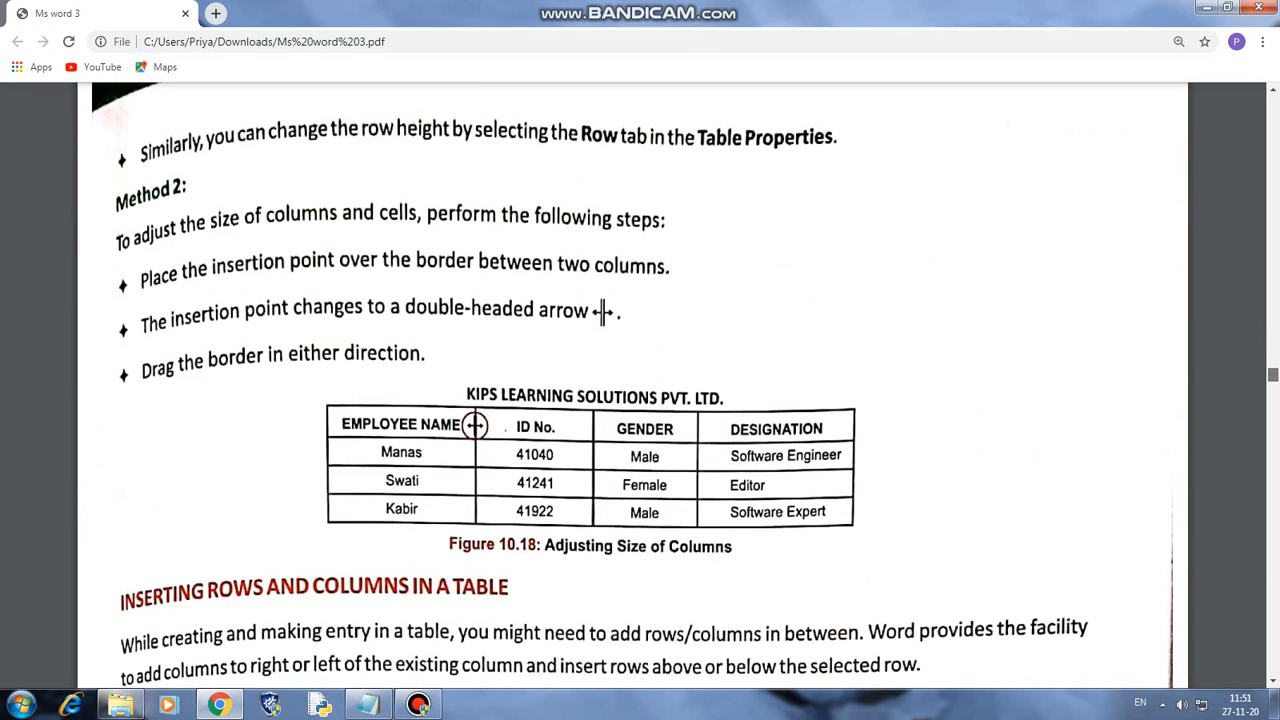
scroll(633, 405, down, 1)
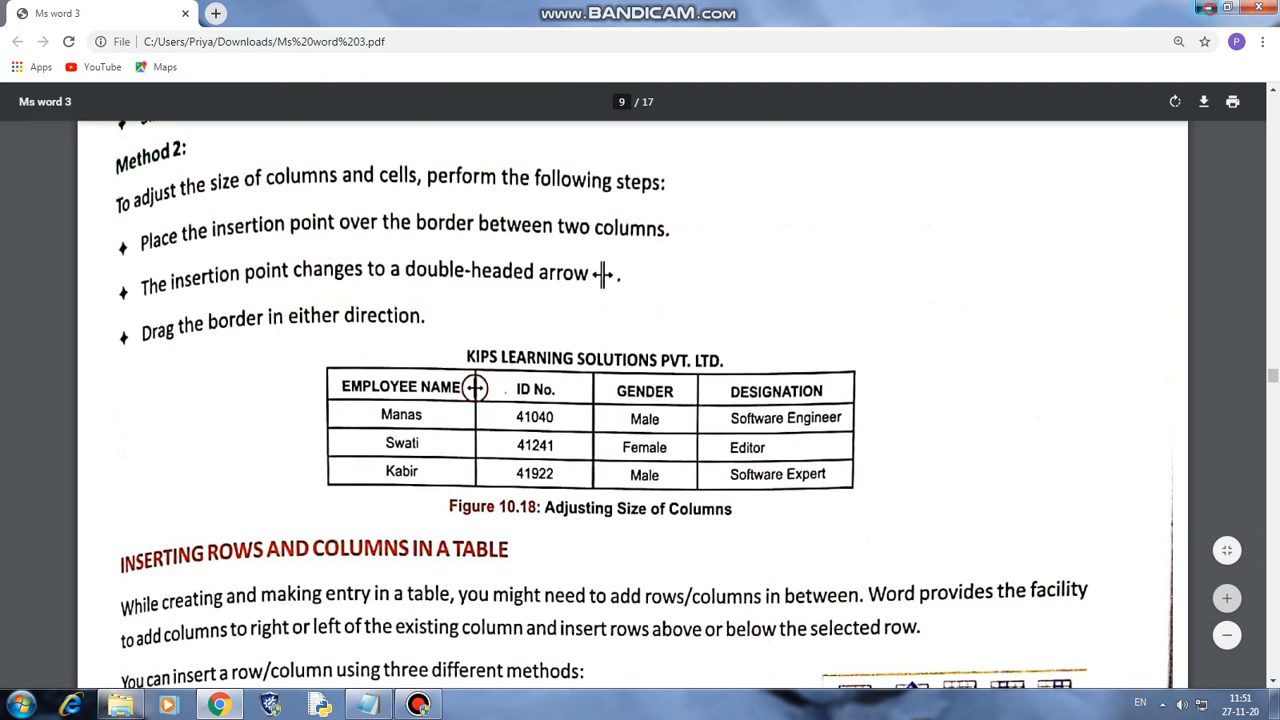
Minimize the PDF, open a blank document in Microsoft Office Word 2007 and set its zoom to 174%
click(1207, 8)
click(1186, 49)
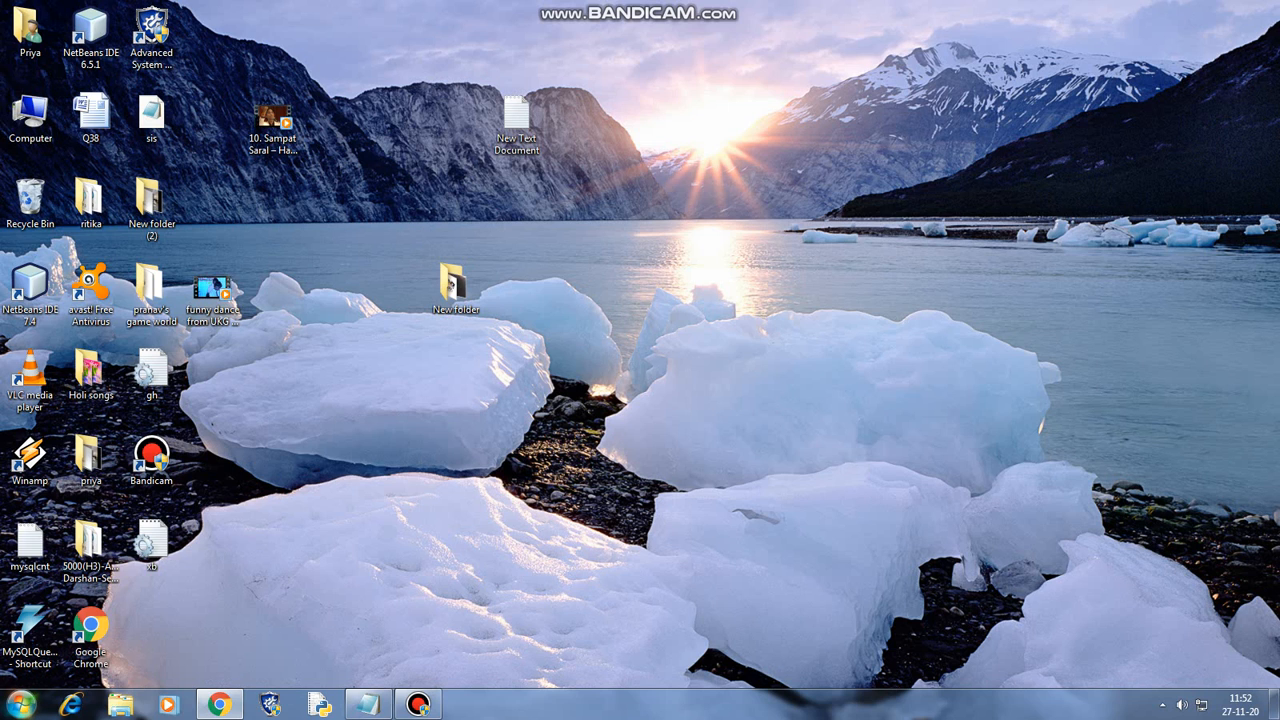
click(20, 704)
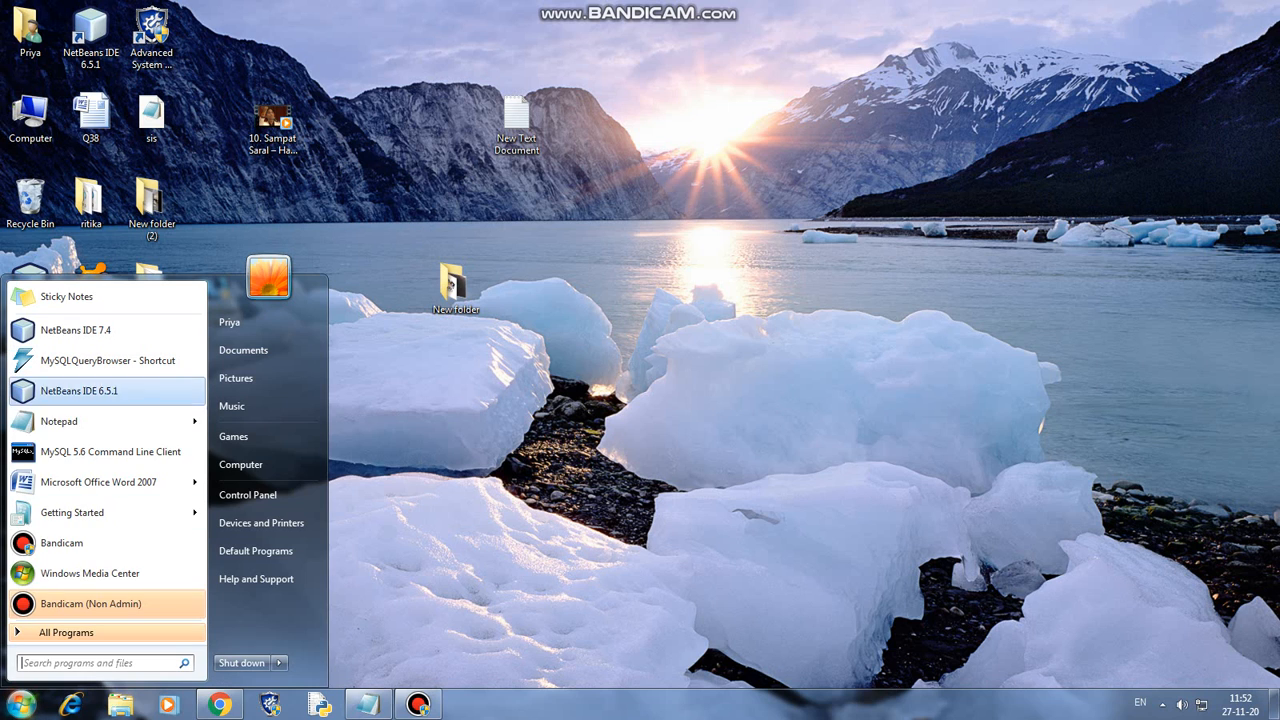
click(140, 483)
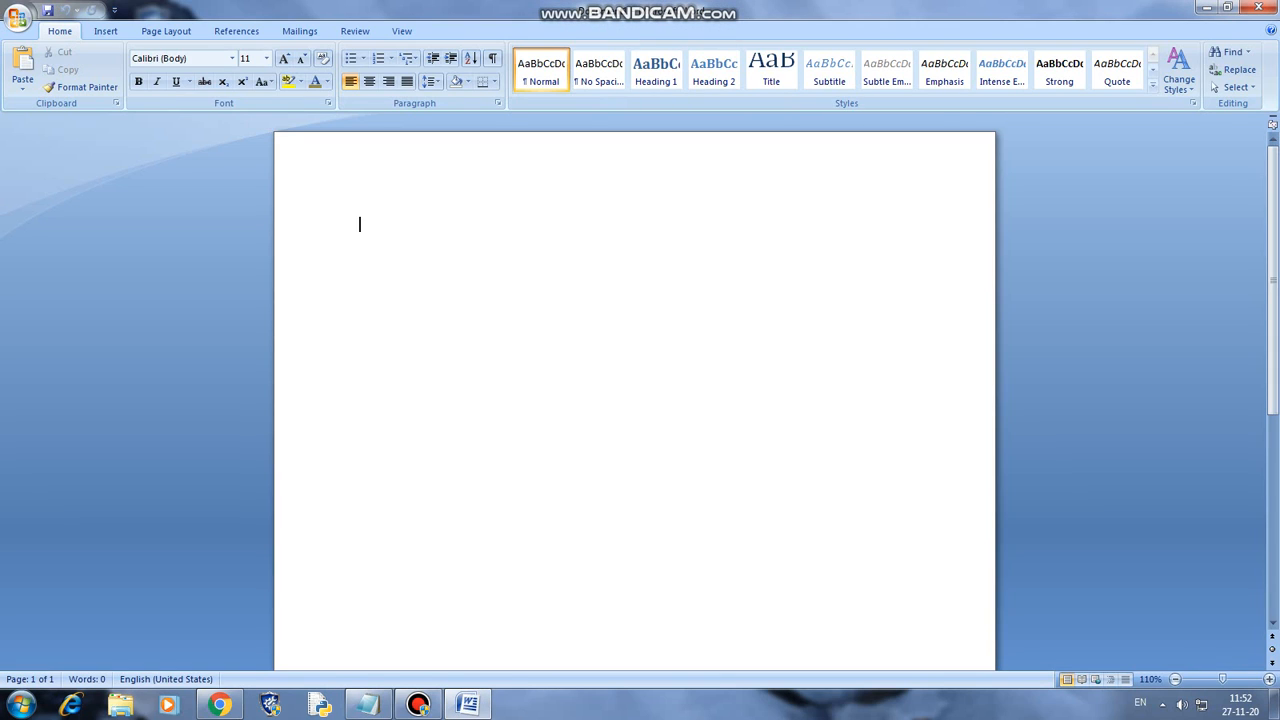
drag(1222, 679, 1228, 679)
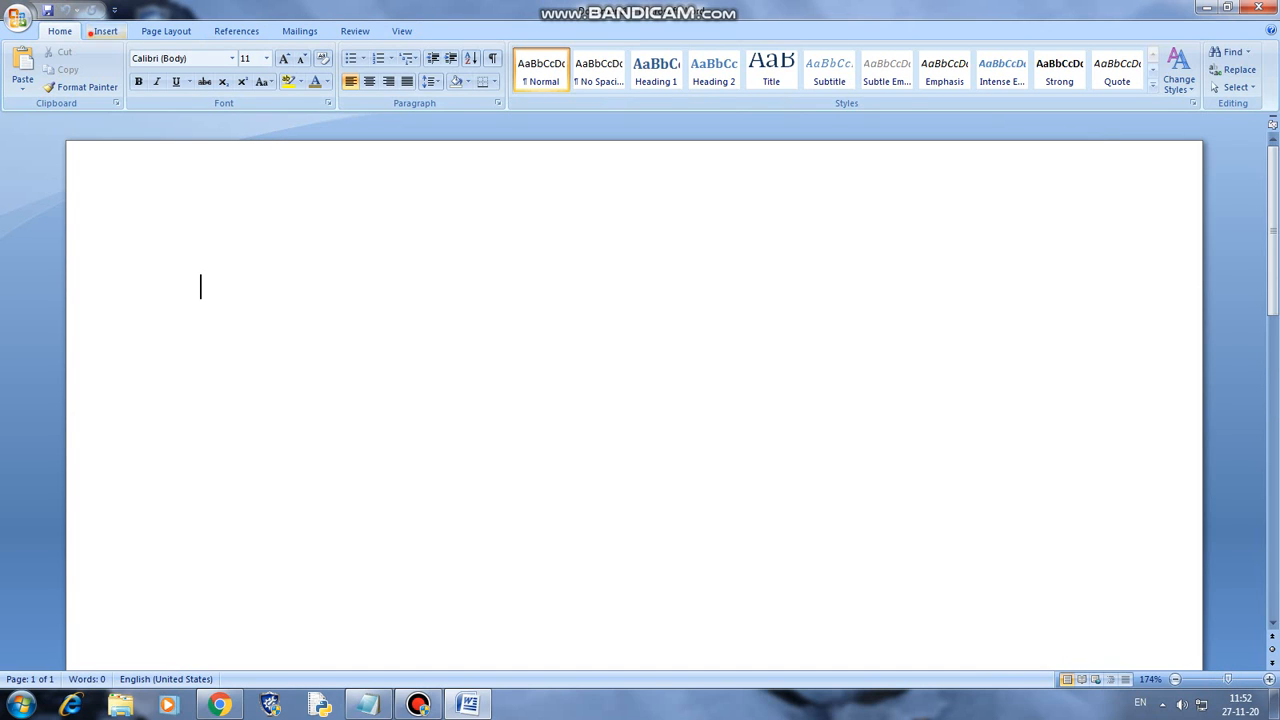
Insert a table of 10 columns and 8 rows using the table grid, and undo it
click(105, 31)
click(132, 70)
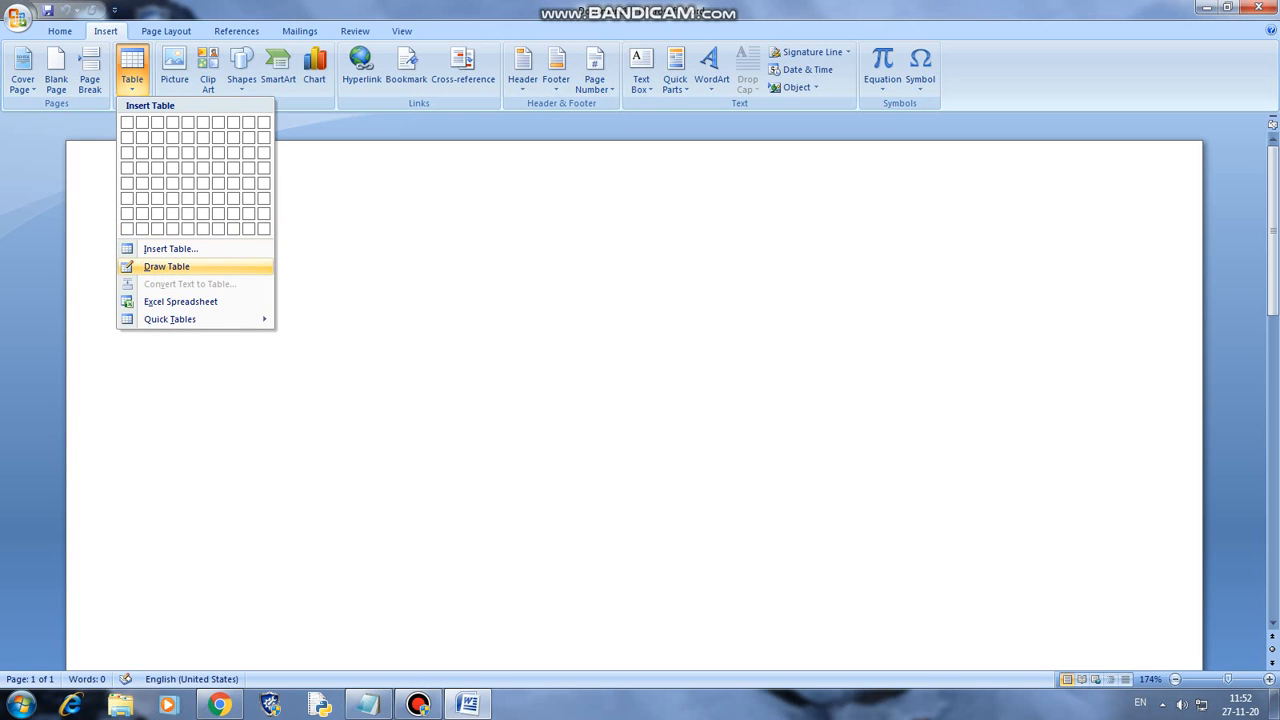
click(263, 228)
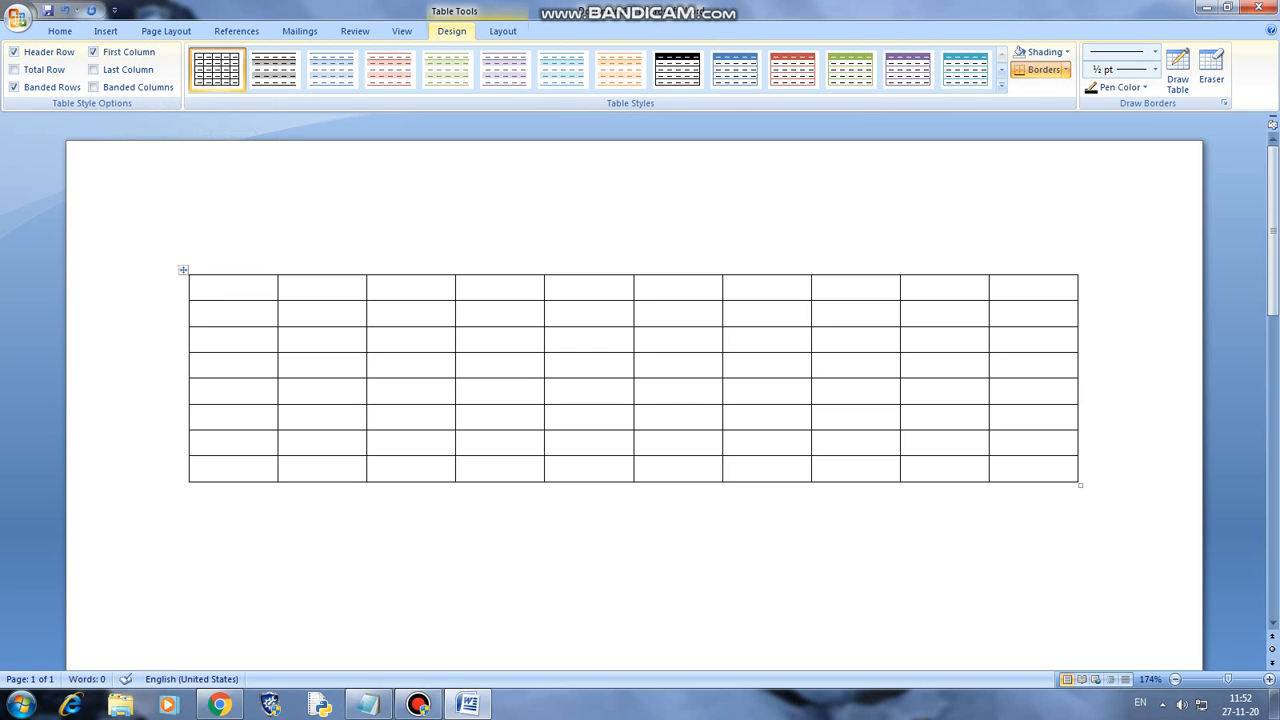
key(ctrl+z)
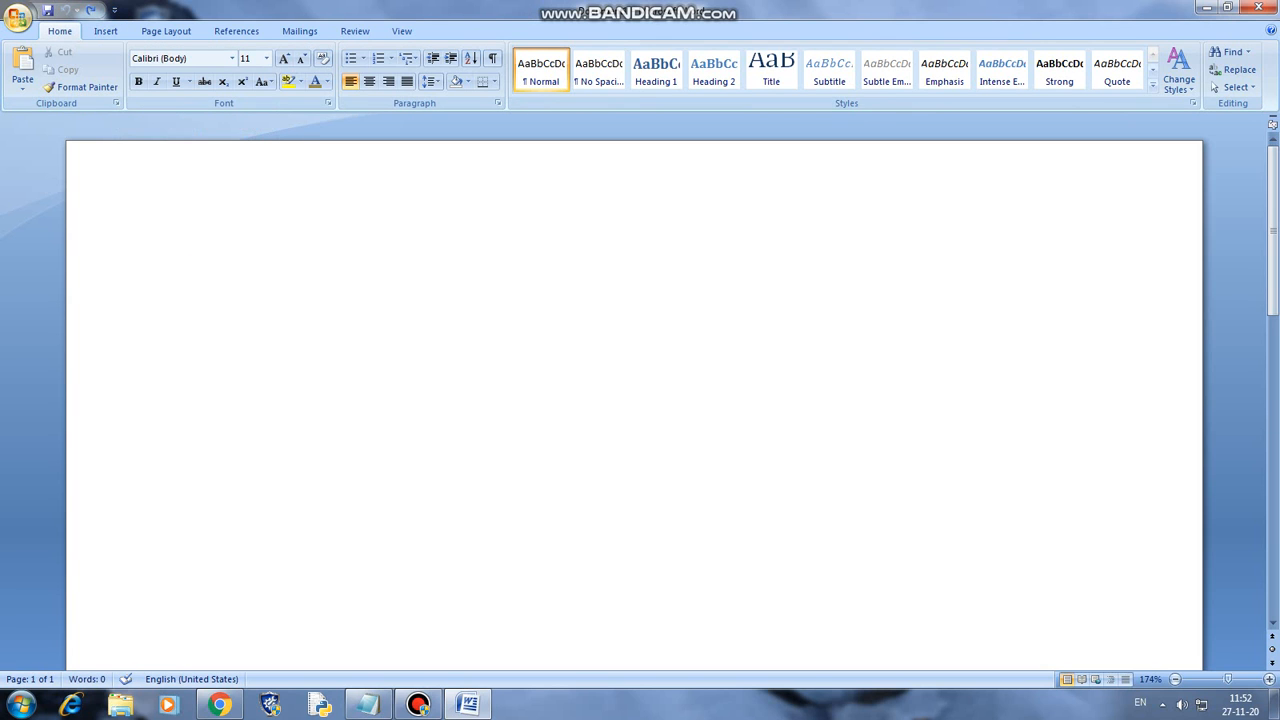
Insert a table with 7 columns and 4 rows by specifying its dimensions in the Insert Table dialog, and undo it
click(105, 31)
click(132, 70)
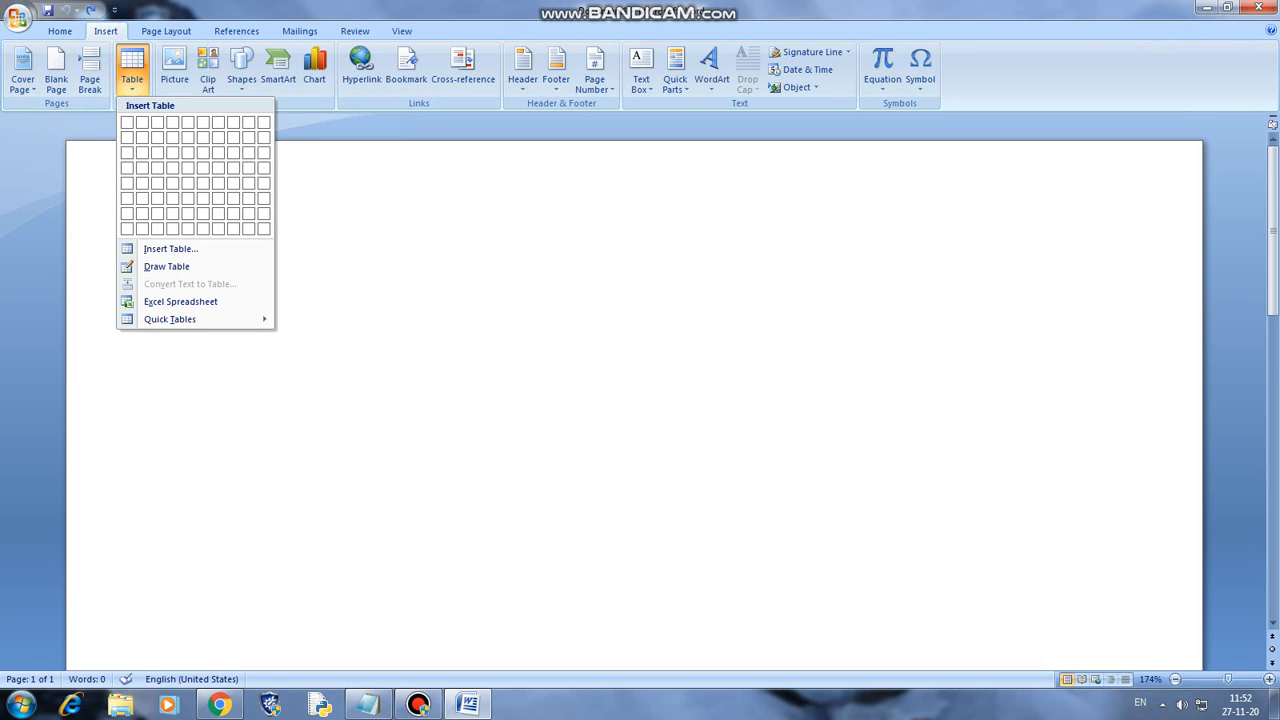
click(160, 248)
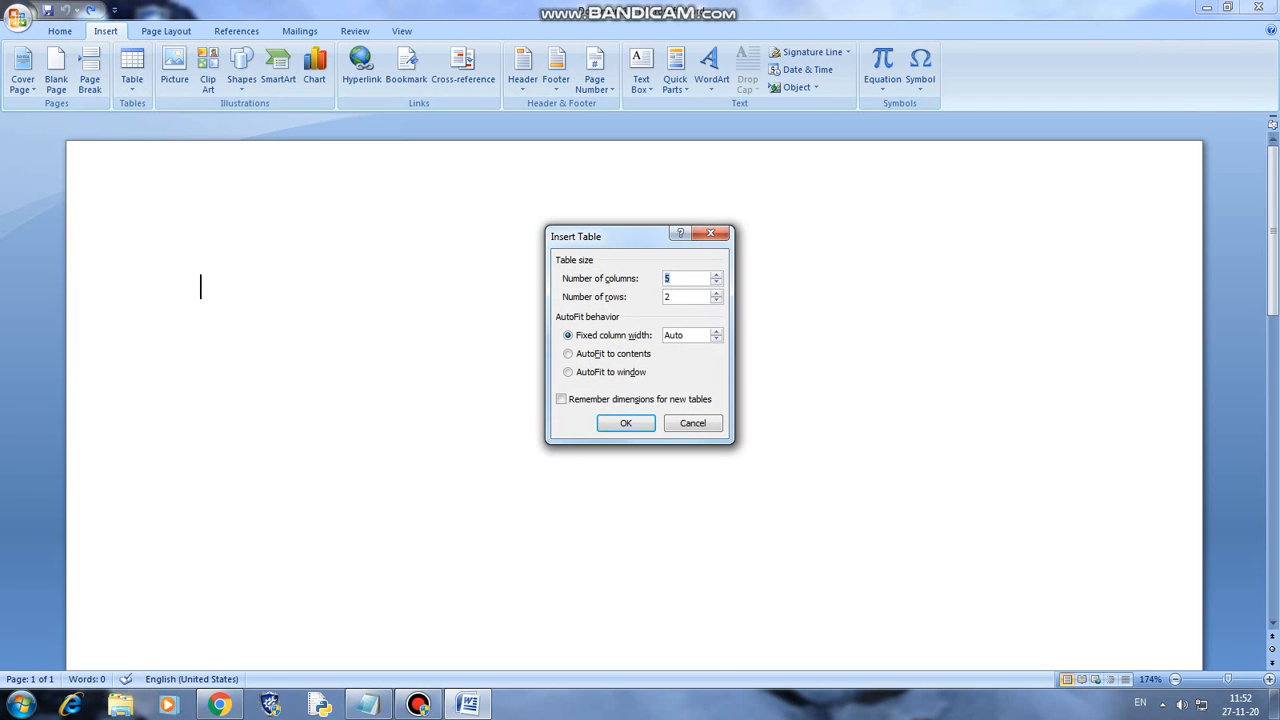
click(716, 275)
click(716, 275)
click(716, 293)
click(716, 293)
click(626, 423)
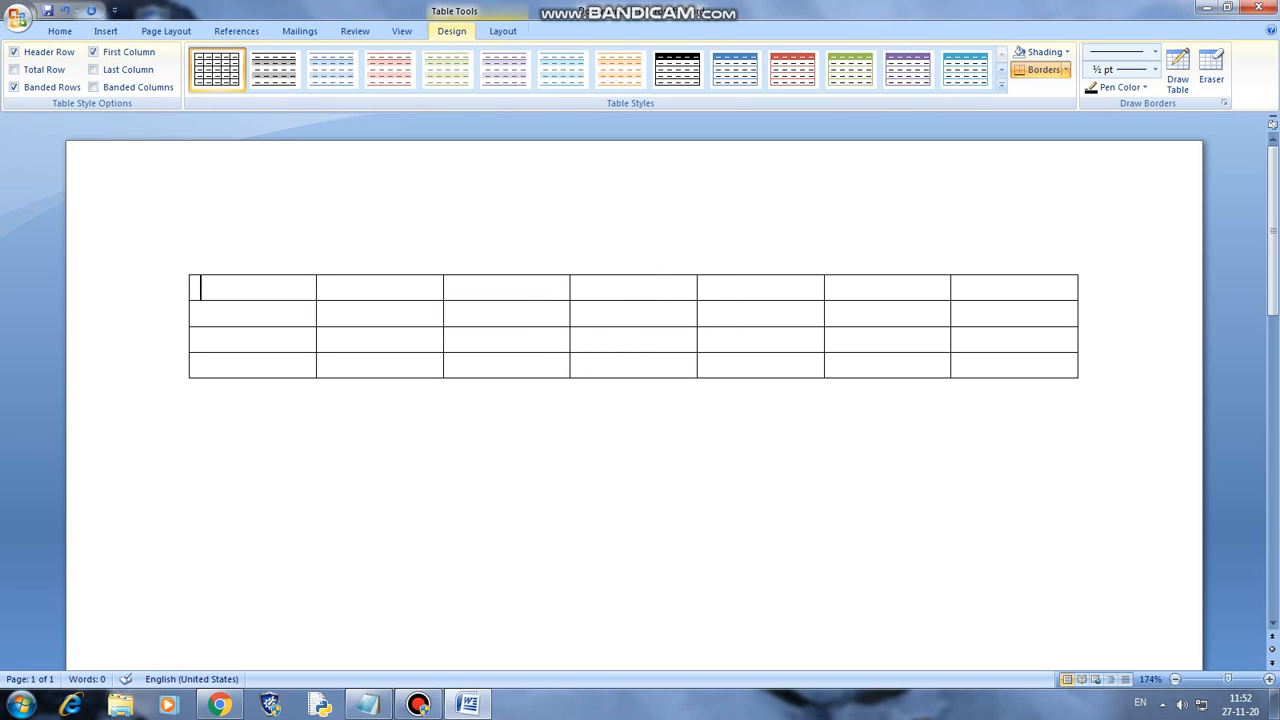
key(ctrl+z)
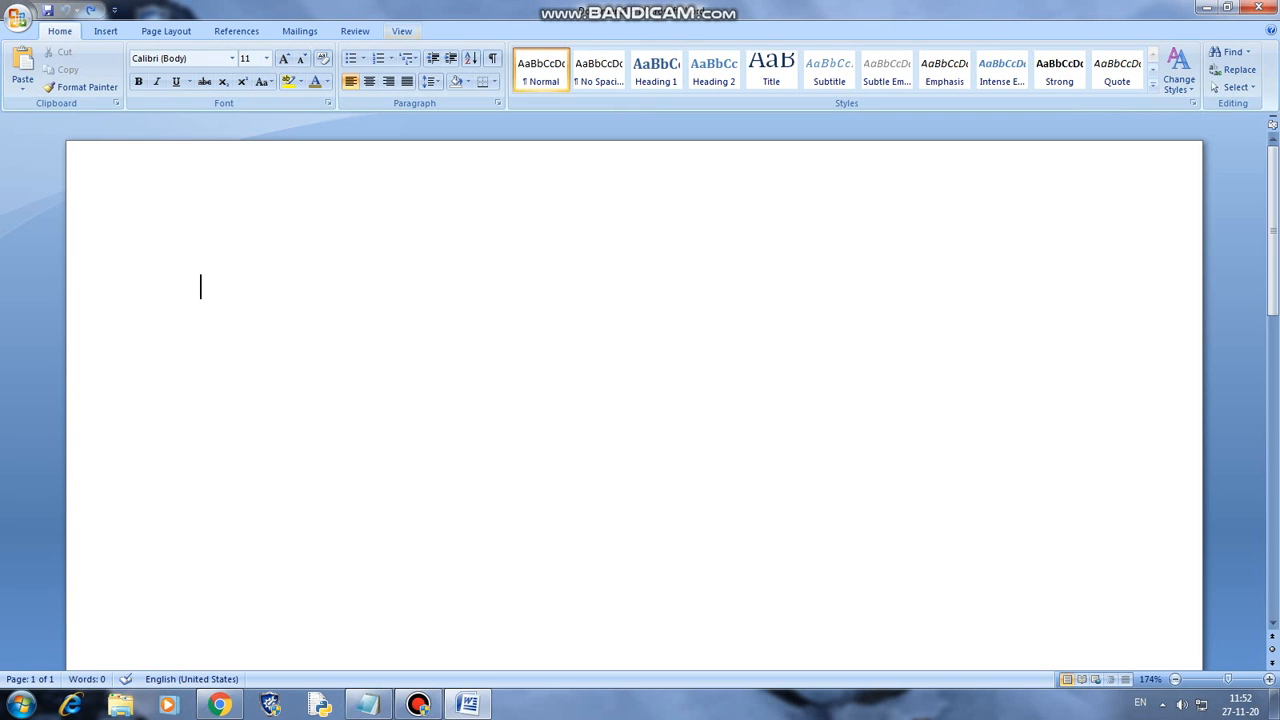
Draw the outer frame of a table freehand with Draw Table, covering most of the page's text width
click(105, 31)
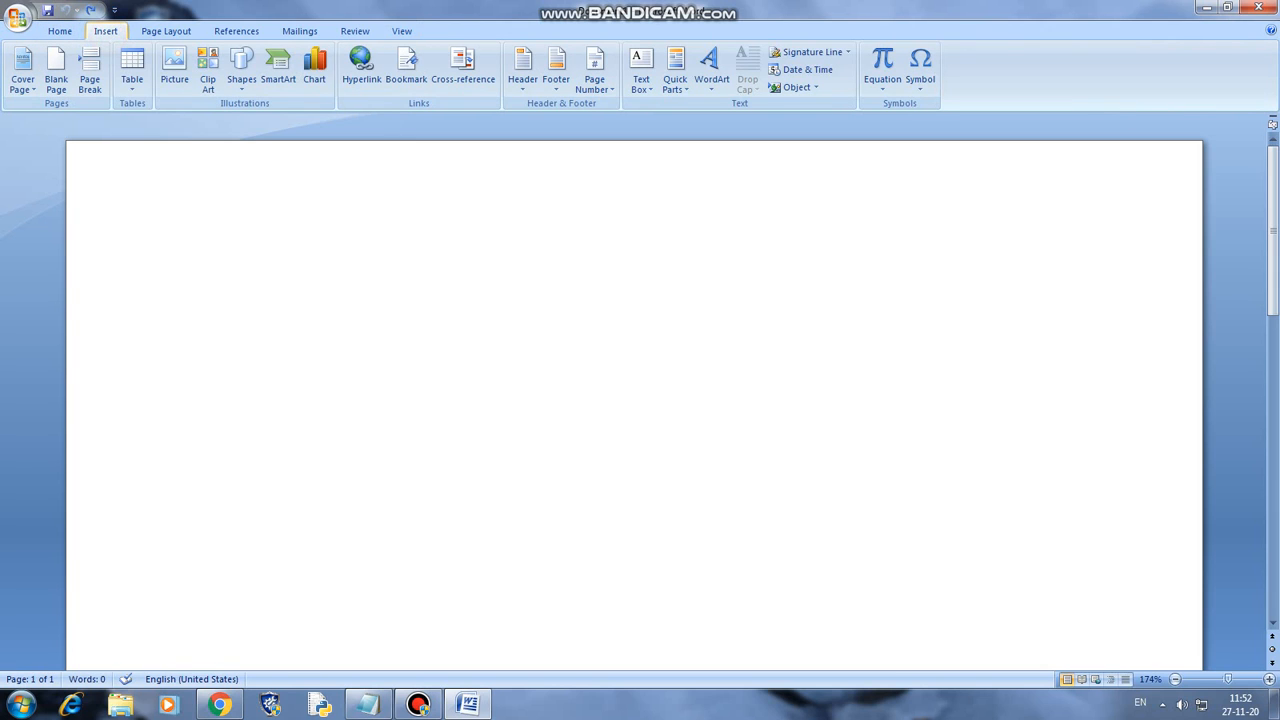
click(132, 72)
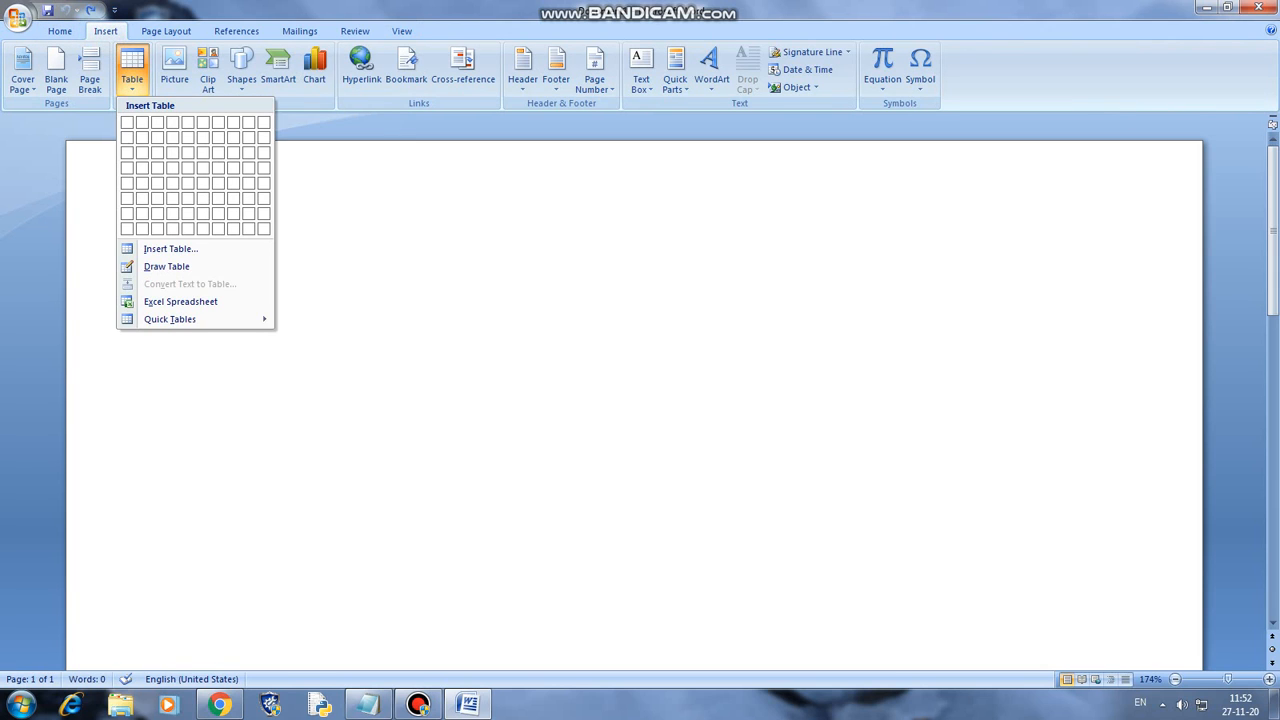
click(180, 266)
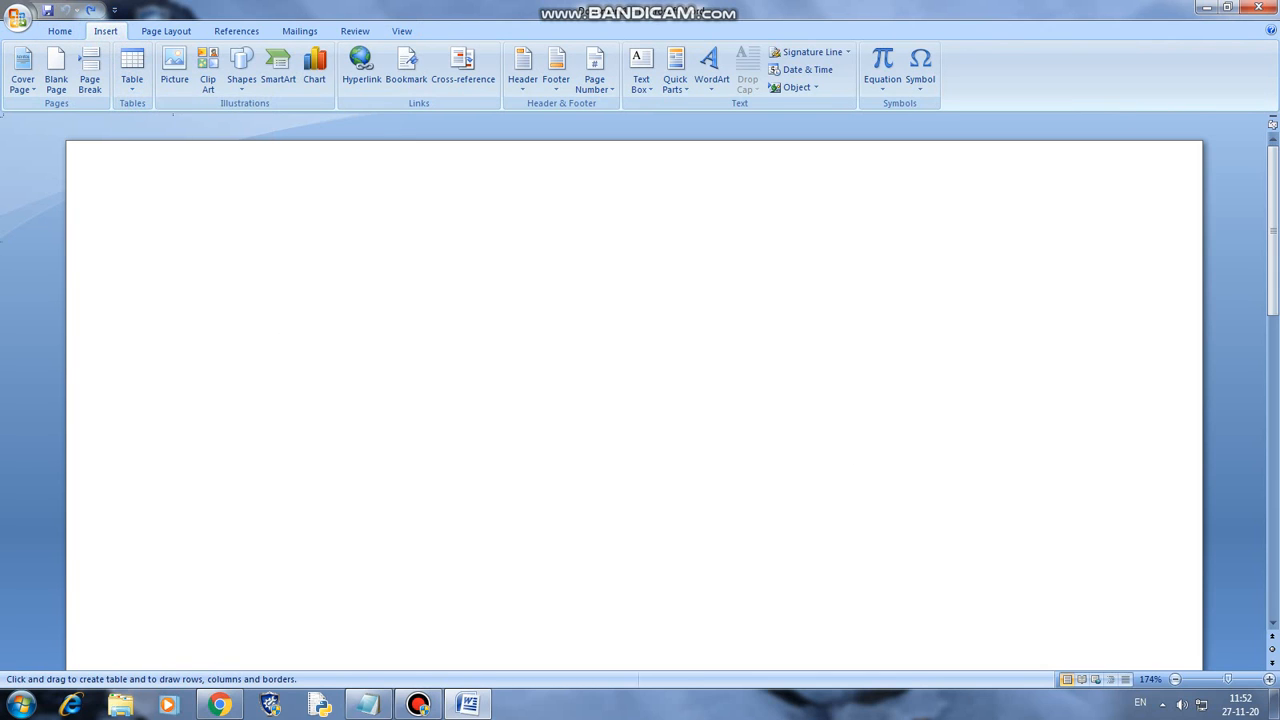
drag(213, 260, 739, 503)
drag(916, 536, 916, 536)
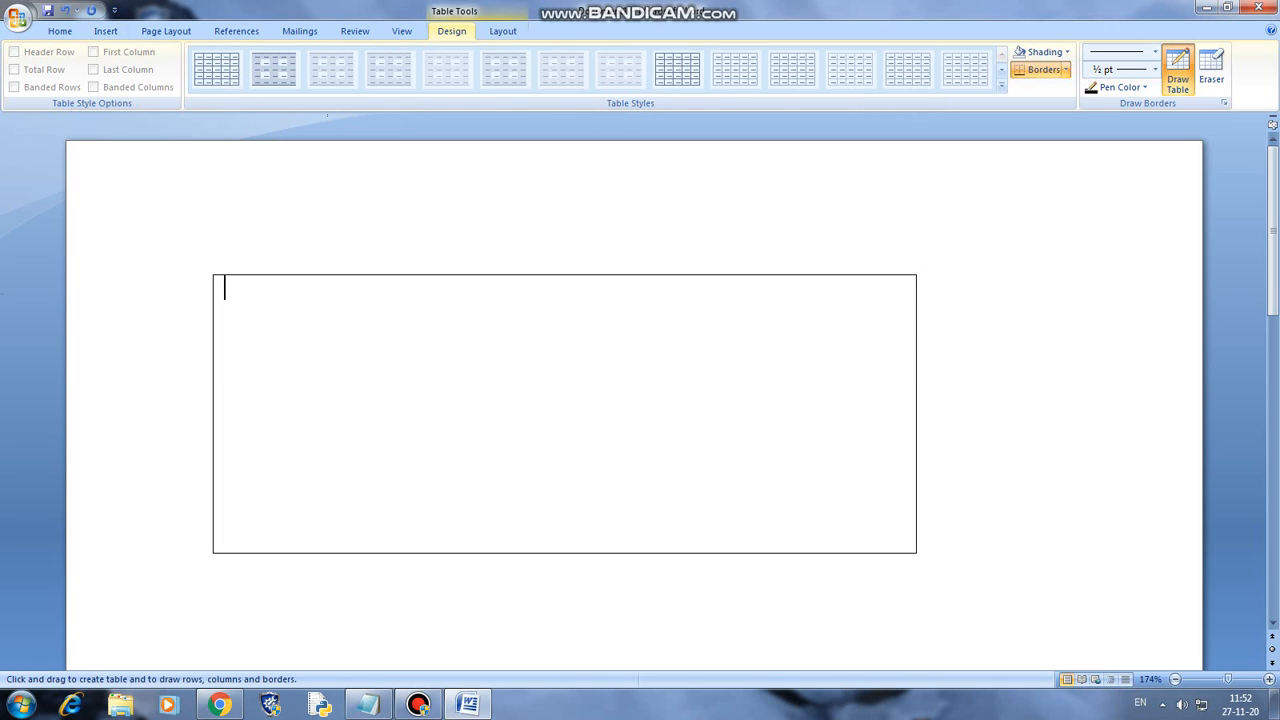
Draw a narrow two-column nested table inside the frame's left part and divide the frame into four columns with vertical lines
drag(286, 278, 332, 548)
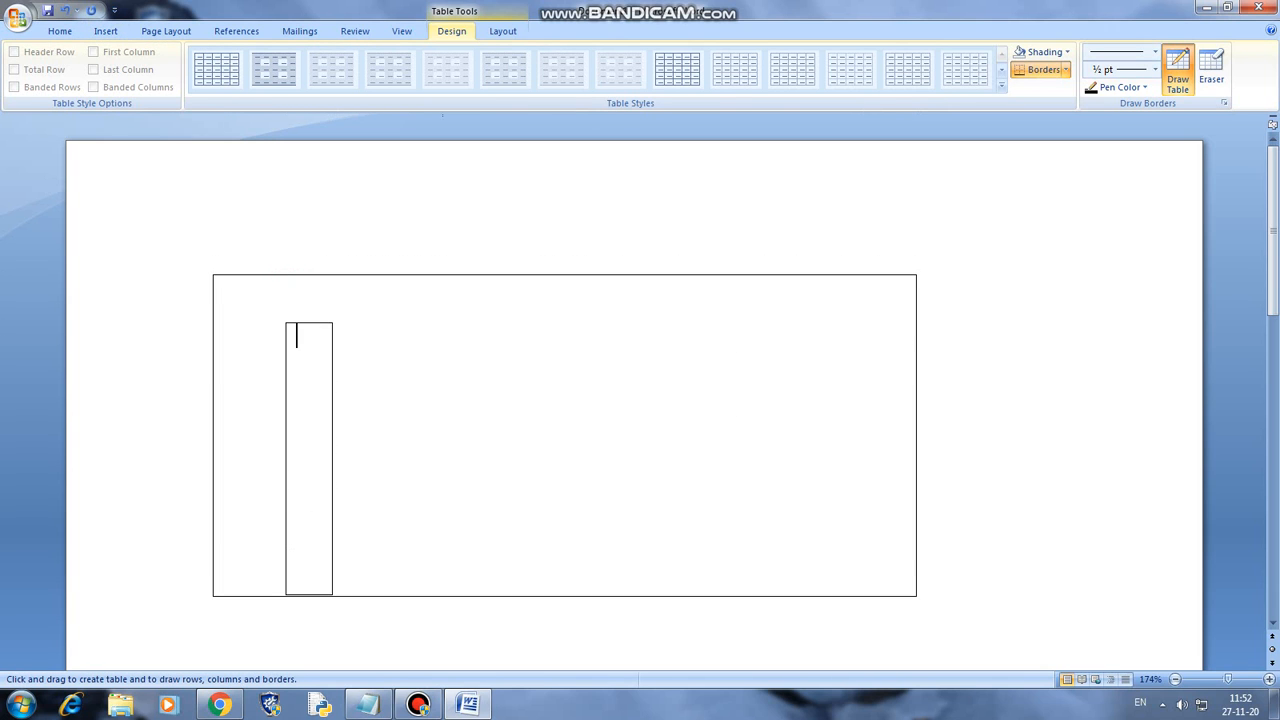
drag(311, 329, 311, 380)
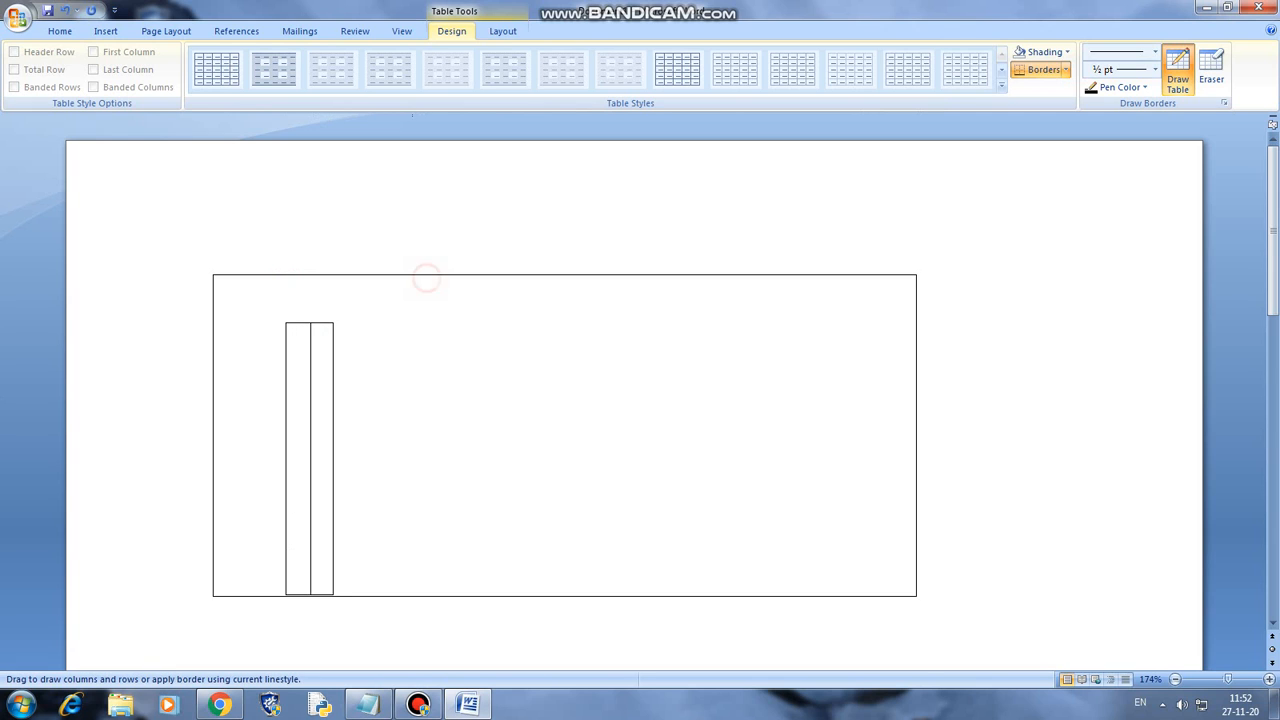
drag(424, 276, 426, 596)
drag(552, 274, 551, 596)
drag(698, 274, 698, 596)
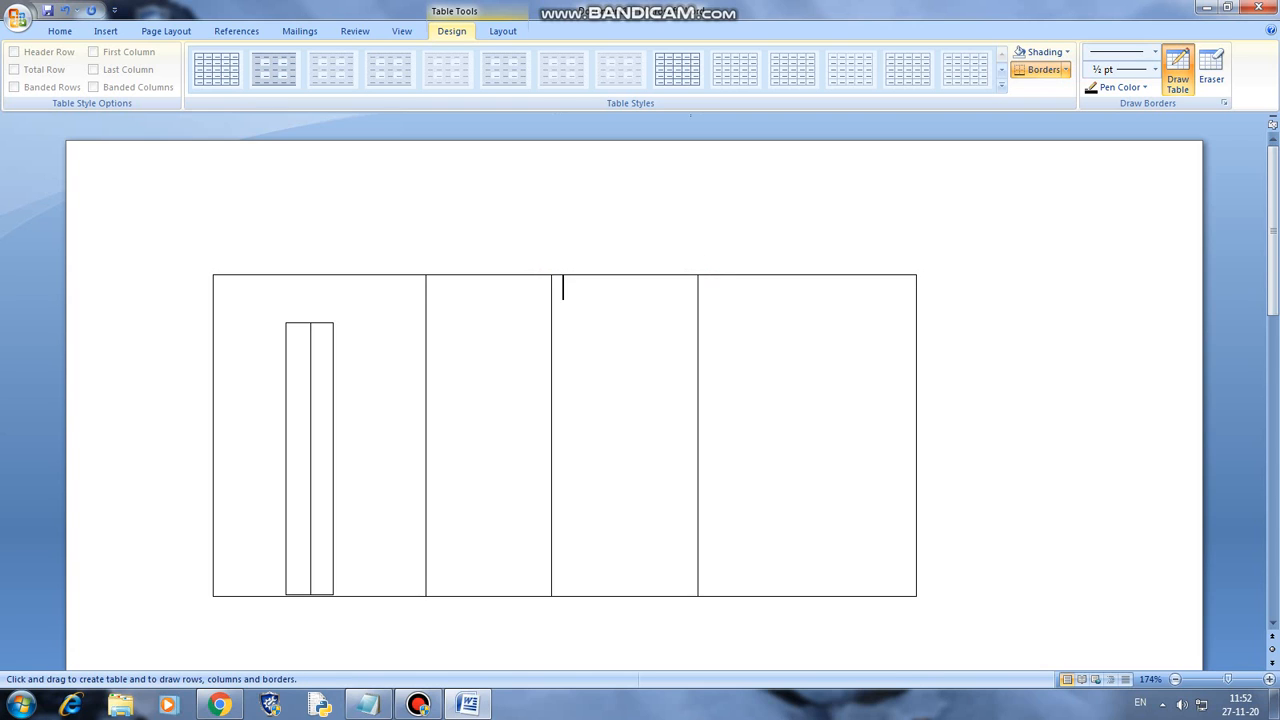
Erase all the borders of the narrow nested table in the first column with the Eraser
click(1211, 70)
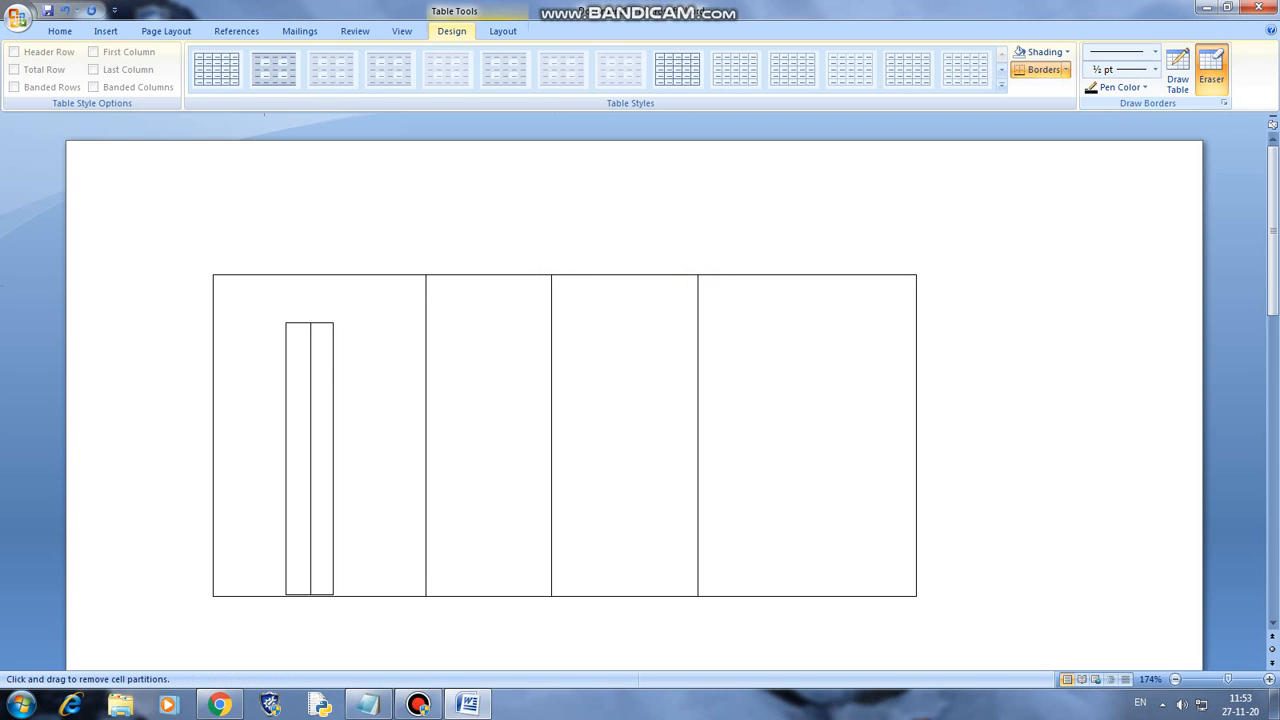
click(309, 332)
click(309, 322)
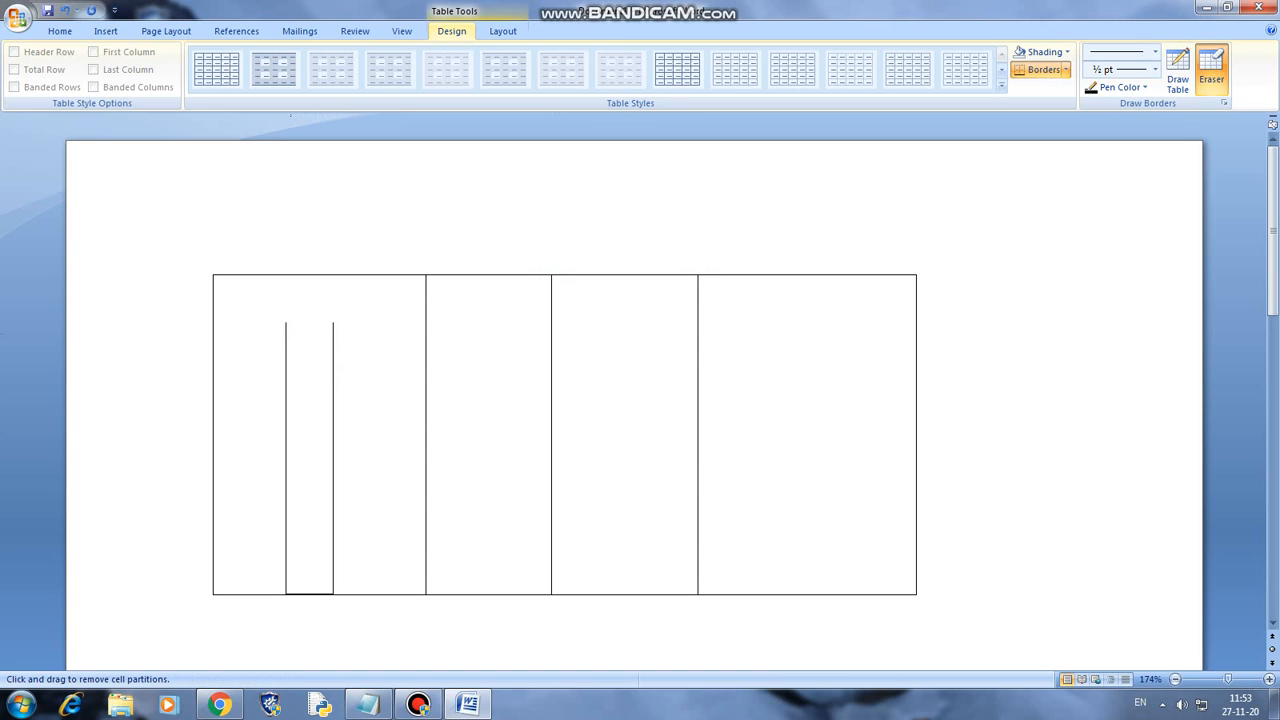
click(286, 335)
click(334, 335)
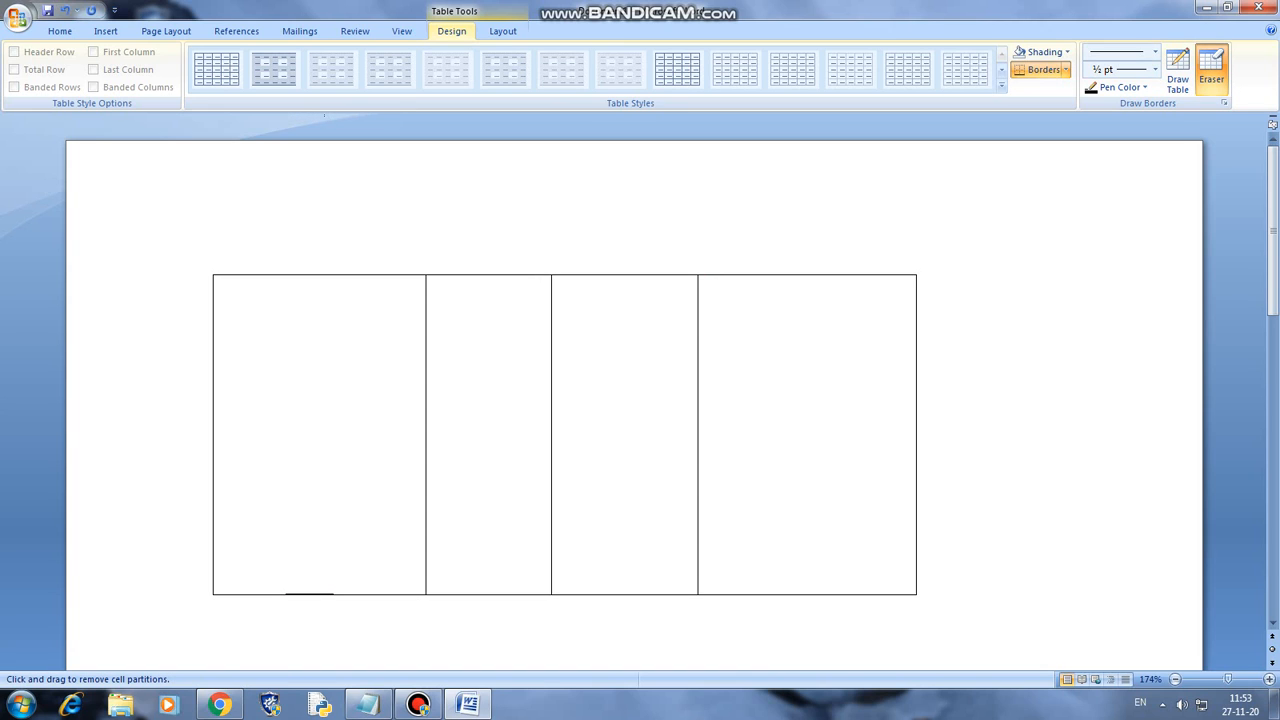
click(310, 594)
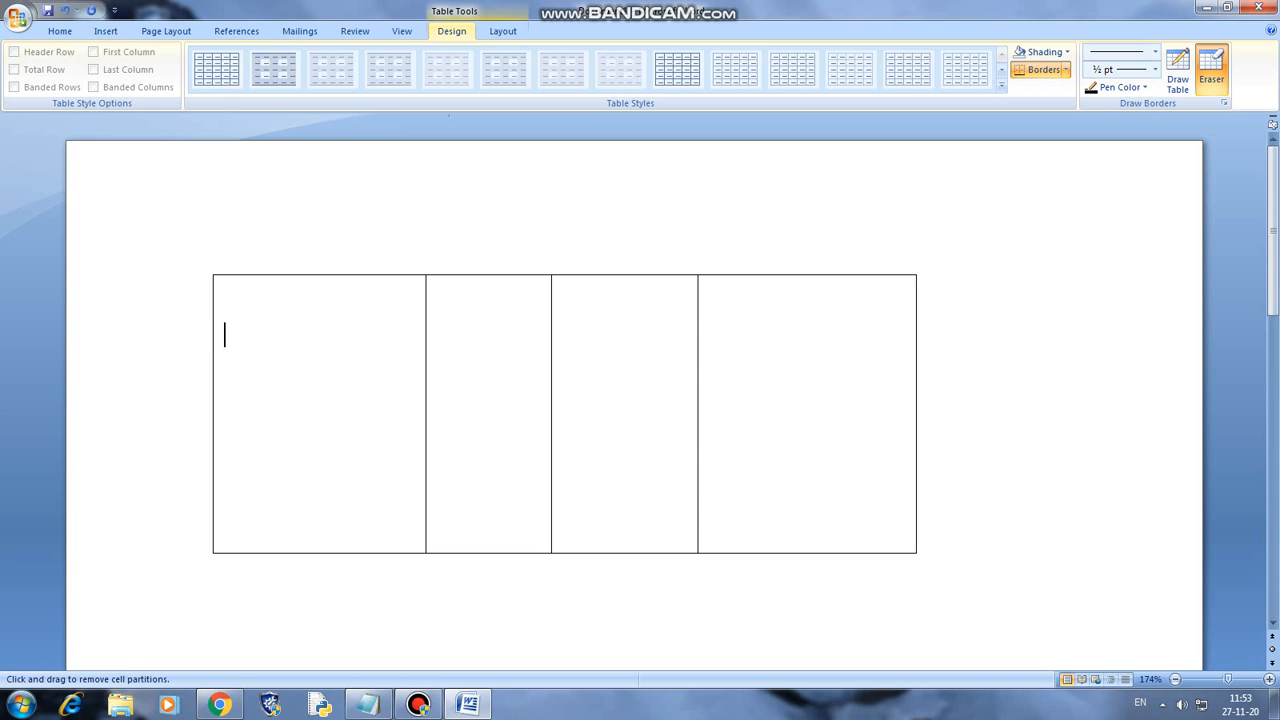
Draw a full-height vertical line that splits the table's first column in two
click(1178, 72)
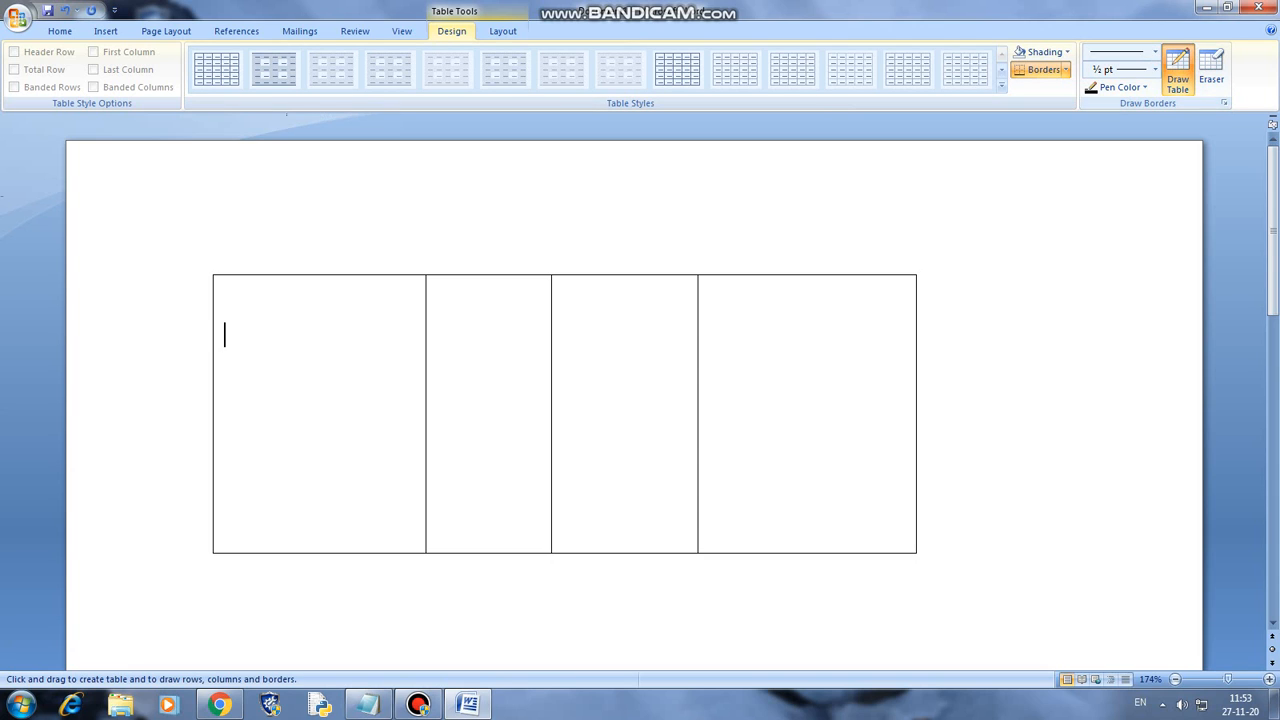
click(300, 277)
drag(301, 550, 300, 552)
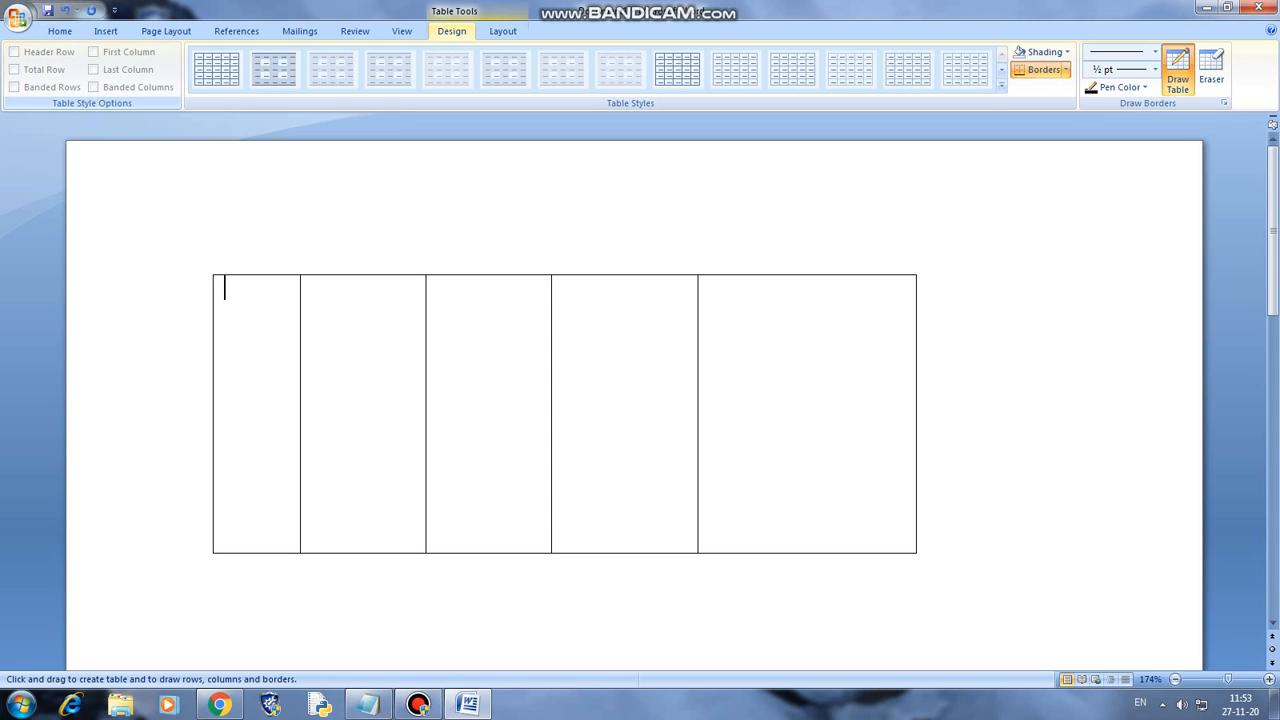
Undo the first column's dividing line and the erasing of the nested table
key(ctrl+z)
key(ctrl+z)
key(ctrl+z)
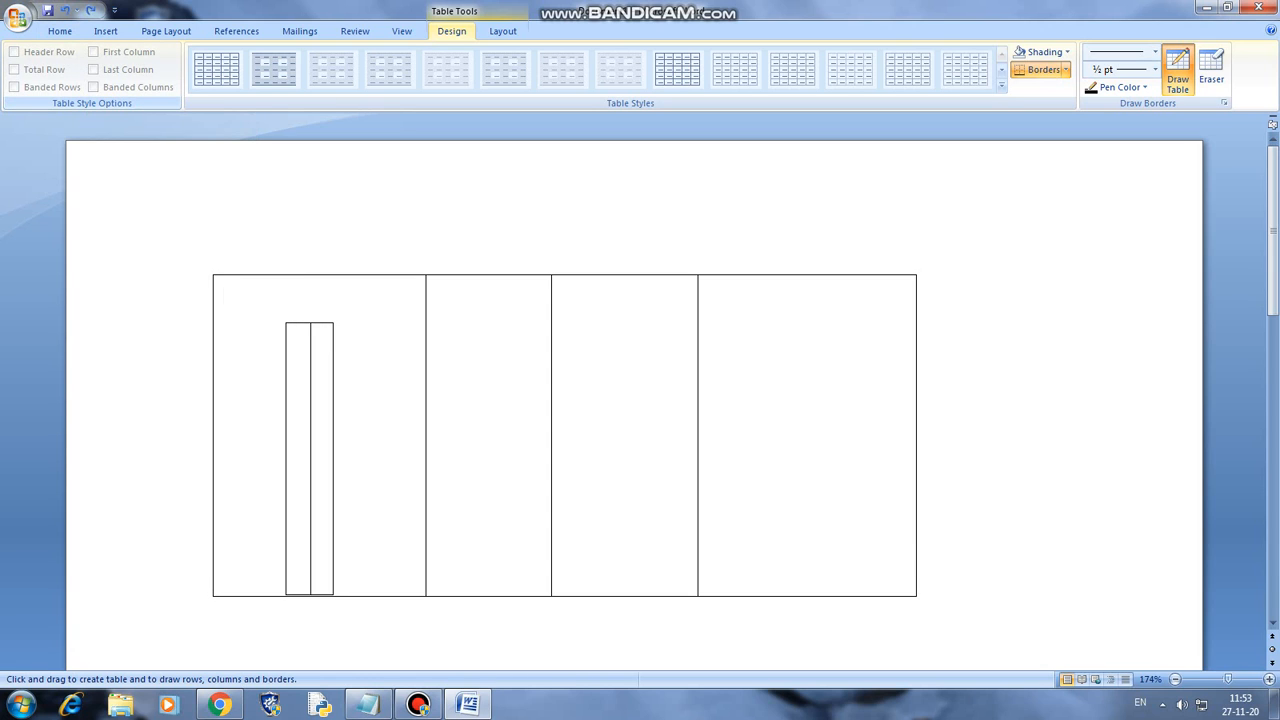
Delete the drawn table and insert a new one with four columns and three rows through the Insert Table dialog
key(ctrl+a)
key(BackSpace)
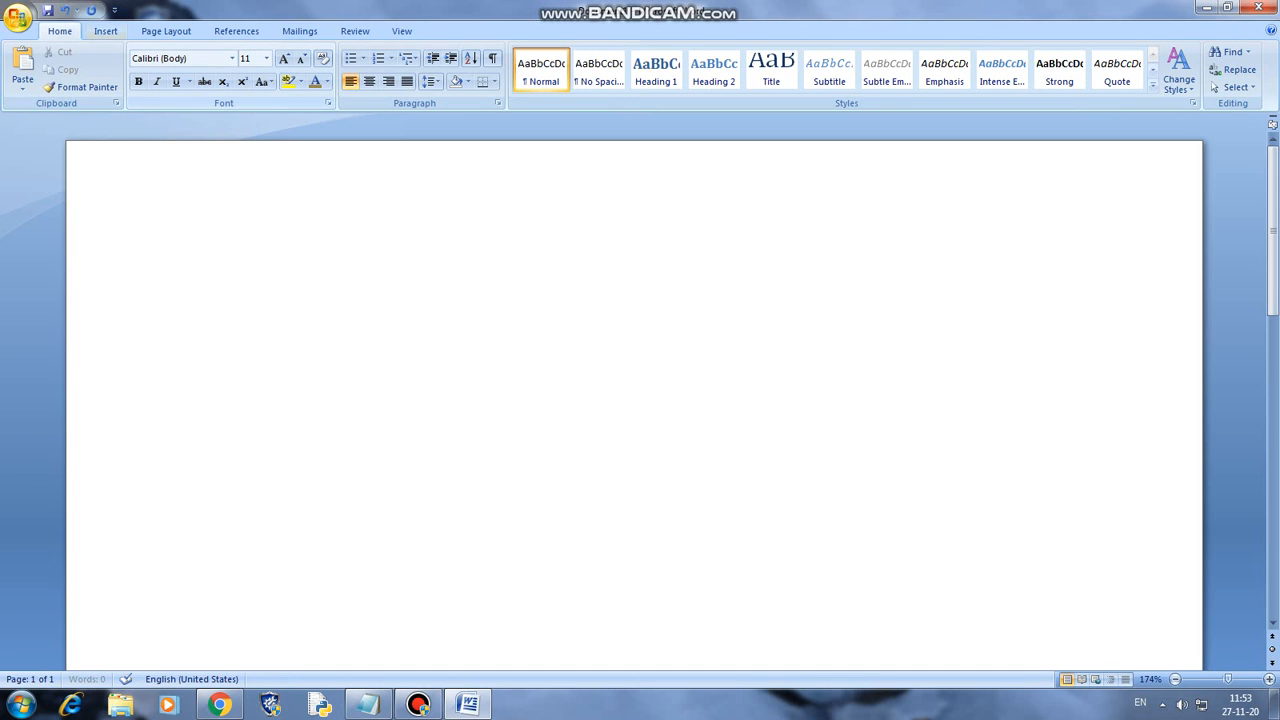
click(105, 31)
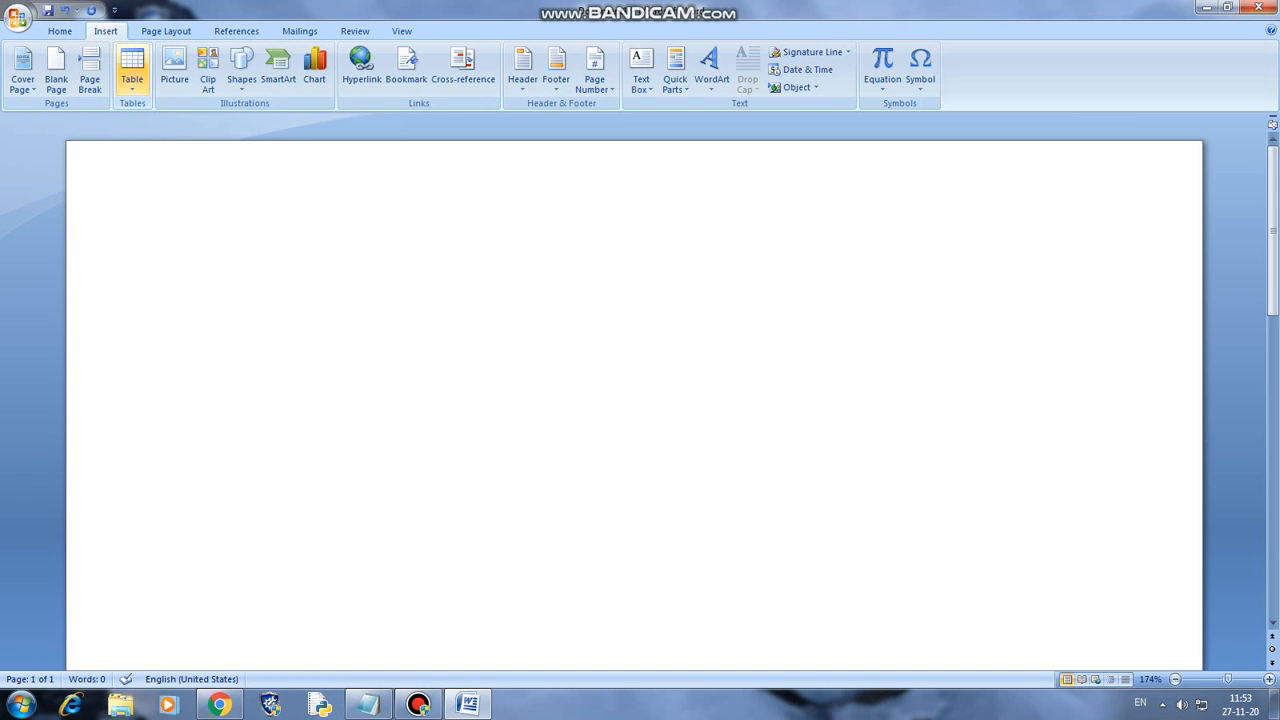
click(132, 72)
click(170, 248)
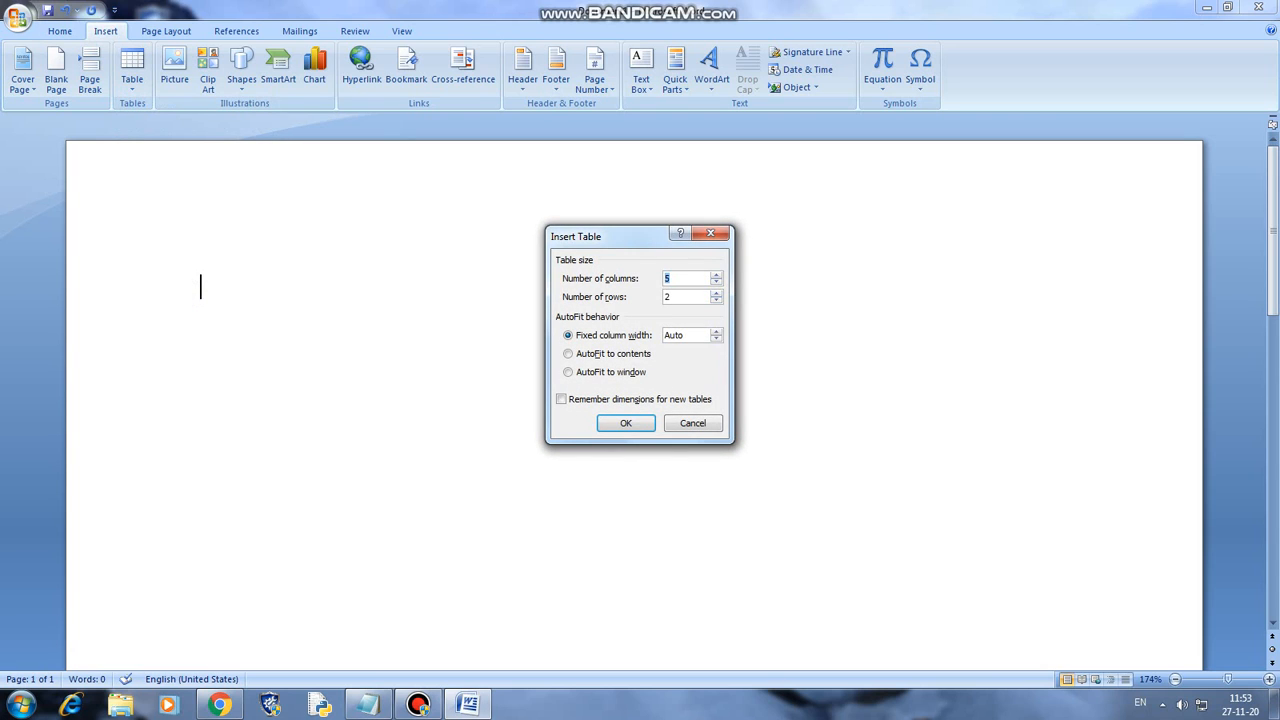
click(716, 284)
click(716, 284)
click(716, 292)
click(630, 422)
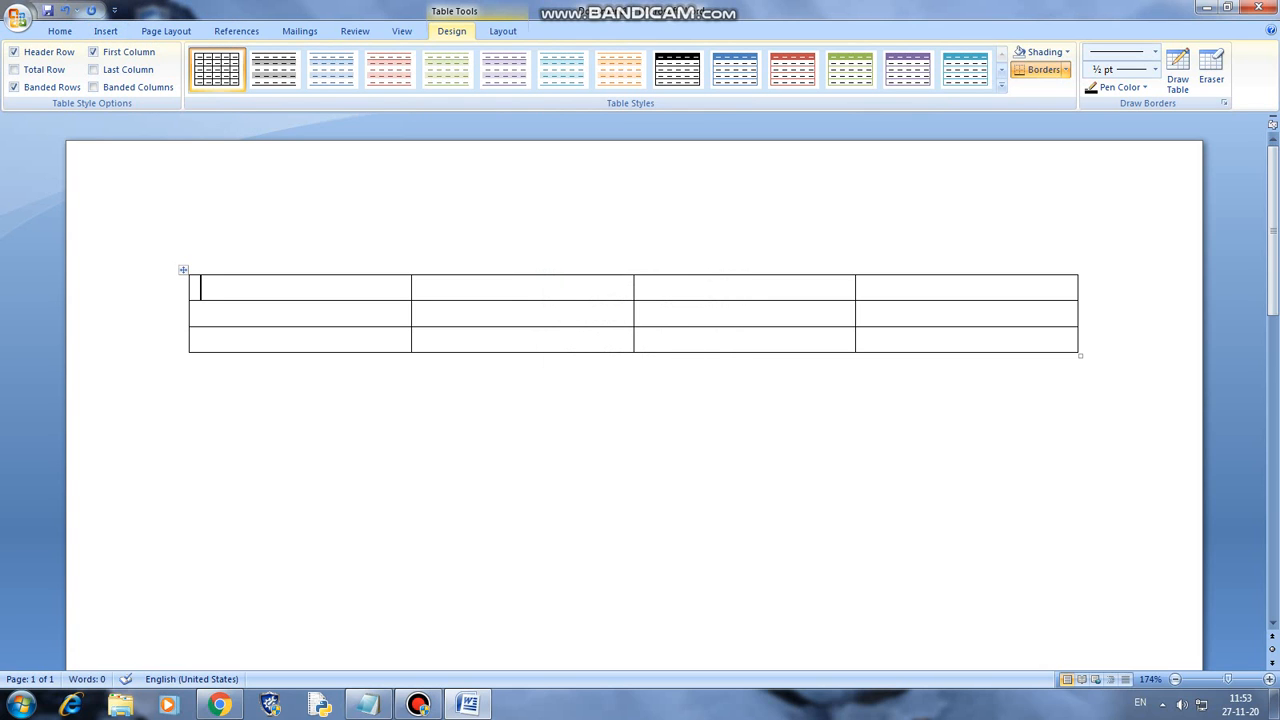
Fill the table's first row with A, B, C and C, and enter D in the second row's first cell
text(A)
key(shift+Right)
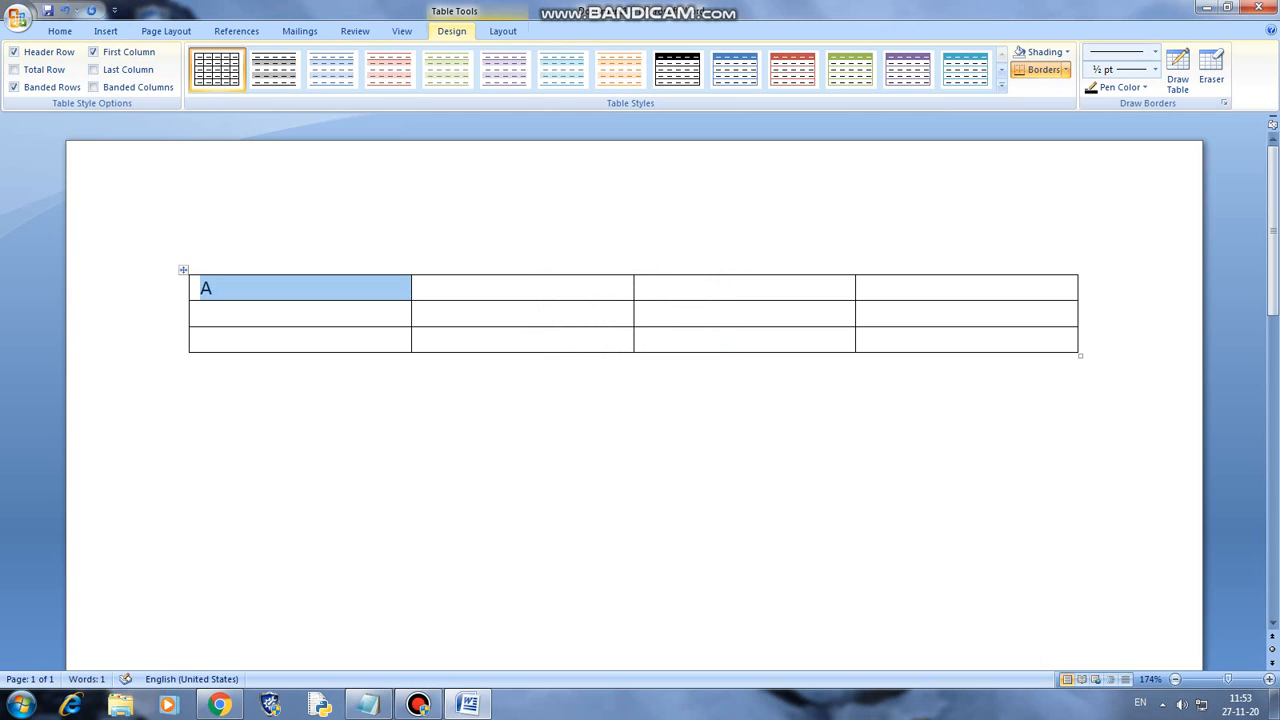
click(423, 288)
text(b)
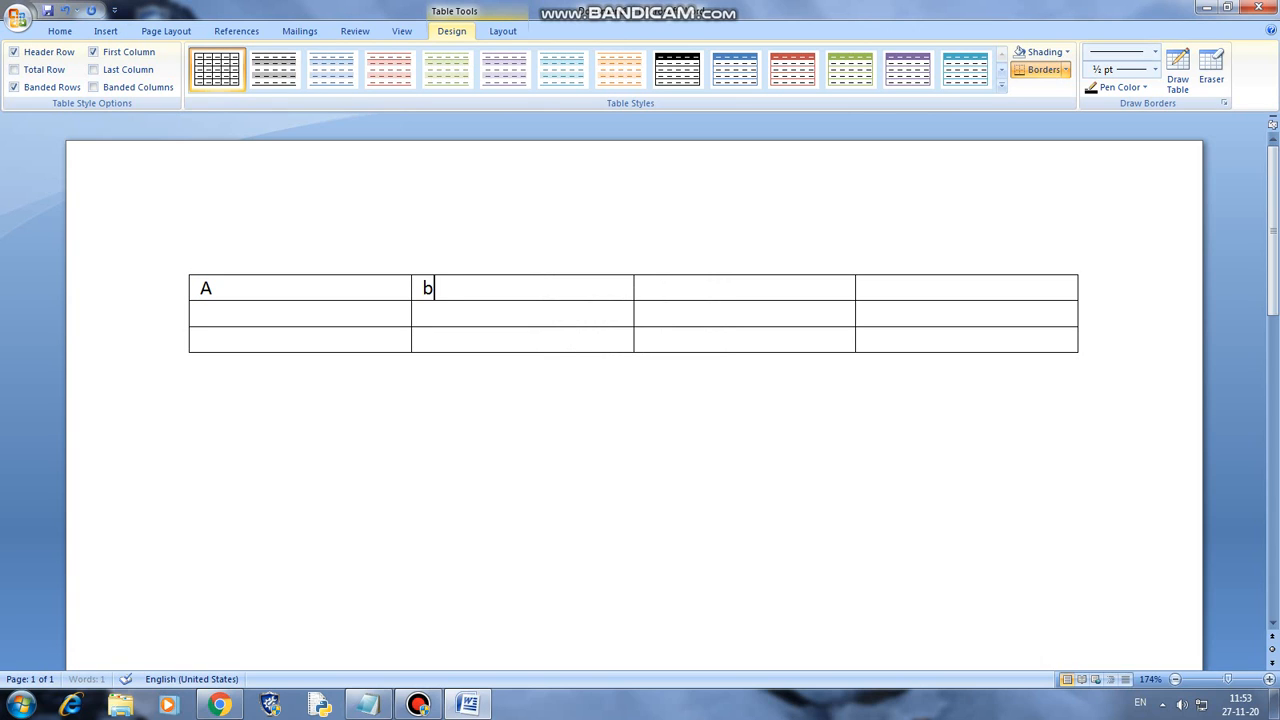
key(Tab)
text(c)
key(Tab)
text(C)
key(Tab)
text(d)
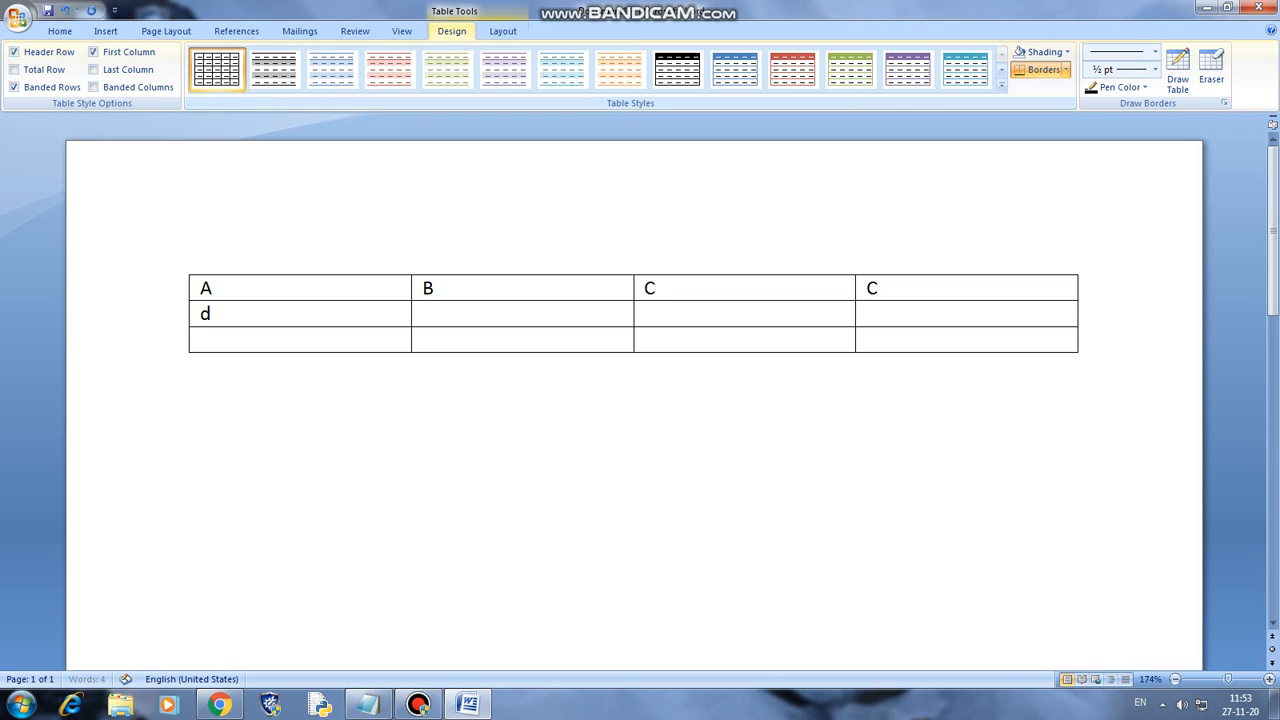
Fill the remaining cells of the second row with F, F and R
click(268, 345)
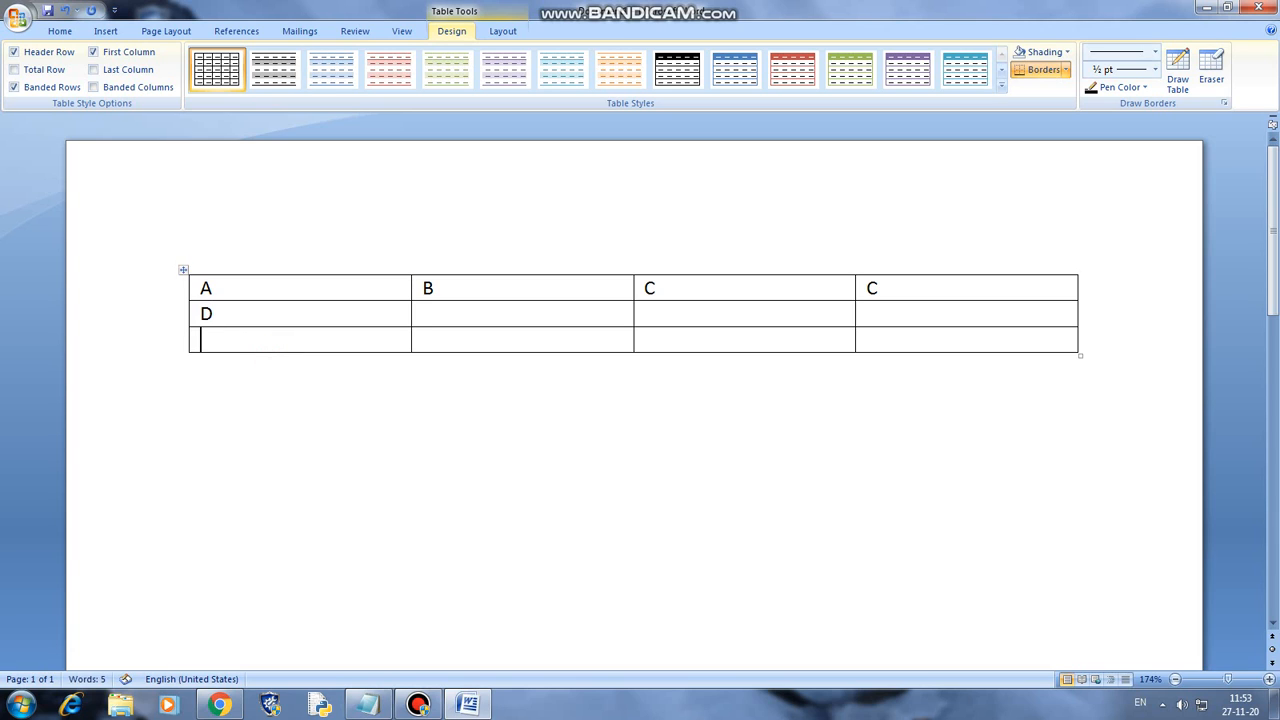
text(b)
text(F)
key(Tab)
text(f)
key(Tab)
text(r)
Fill the third row with F, k, F and k, and add an empty fourth row below it
key(Tab)
text(f)
key(Tab)
key(Tab)
text(f)
key(Tab)
key(Tab)
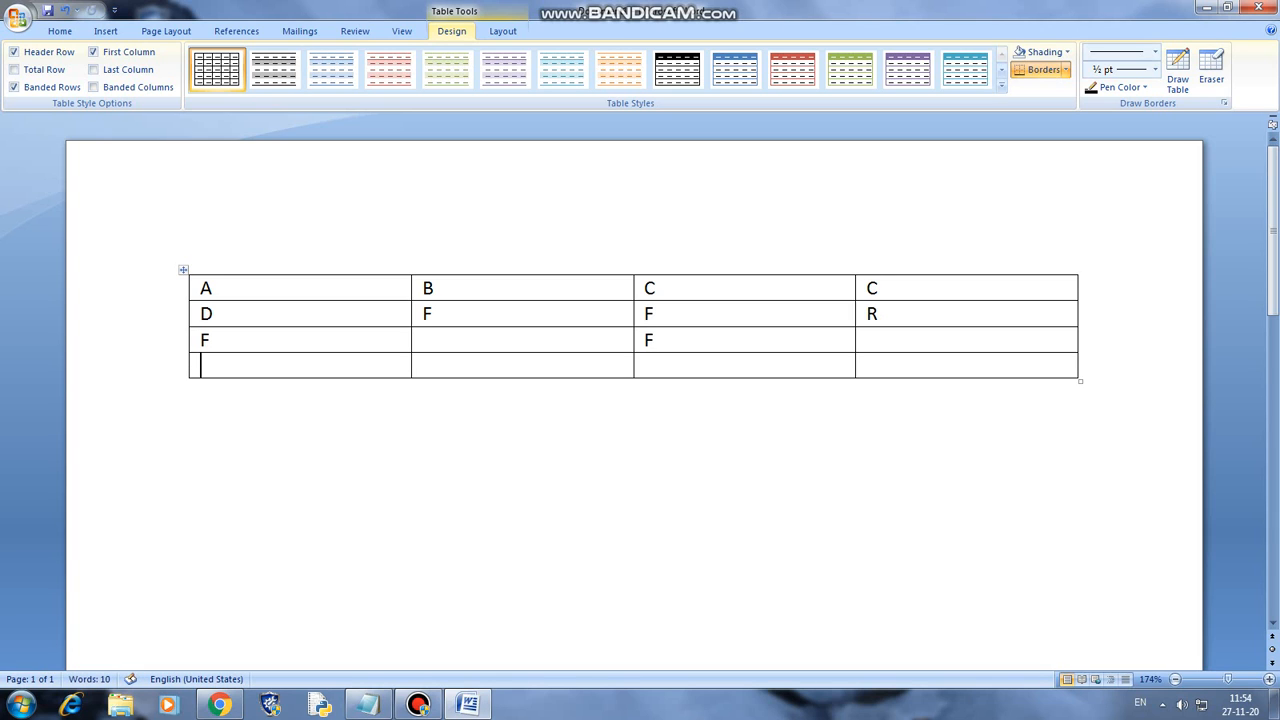
click(427, 342)
text(k)
click(902, 343)
text(k)
Try to cut the empty fourth row out of the table
click(213, 362)
drag(213, 362, 886, 366)
right_click(886, 366)
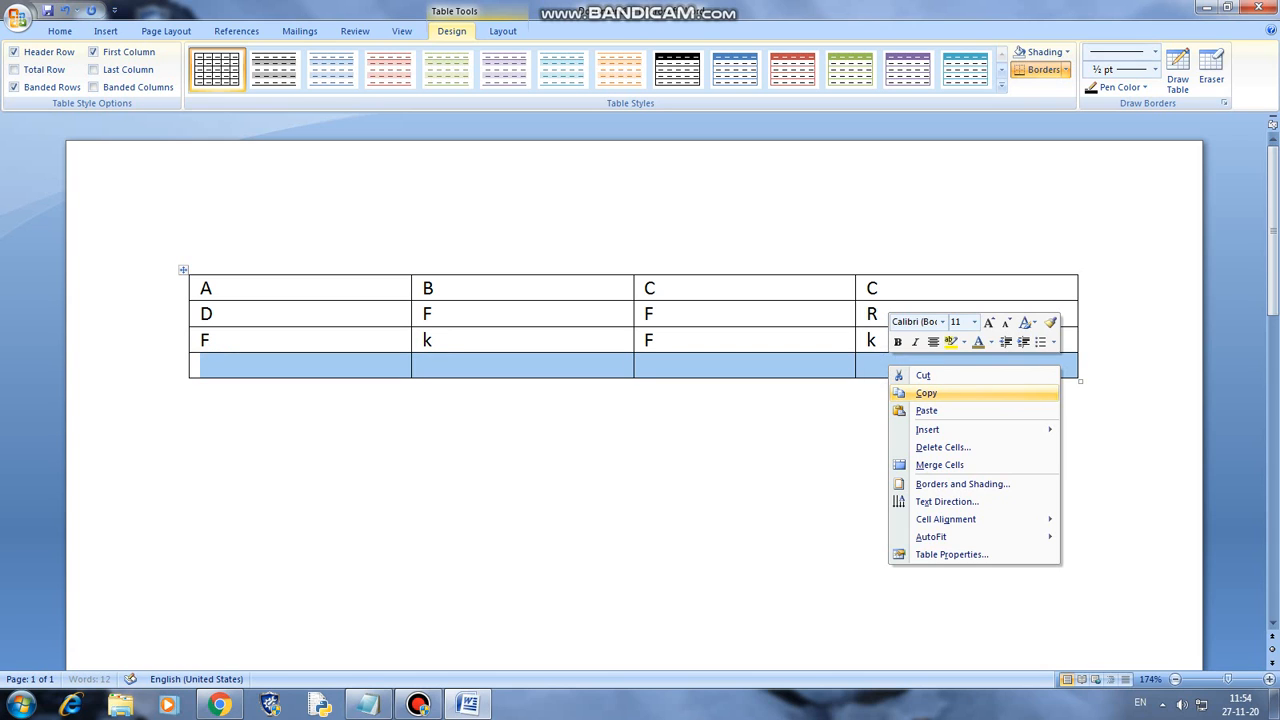
click(914, 376)
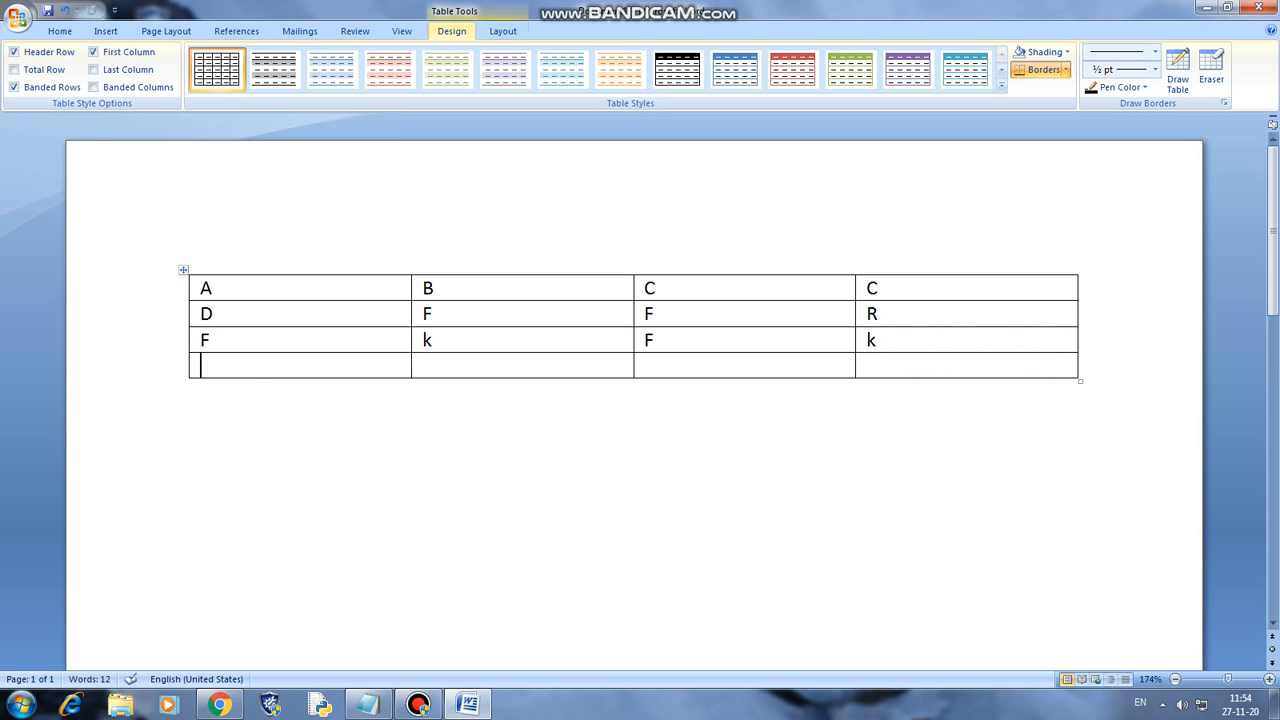
drag(255, 371, 776, 367)
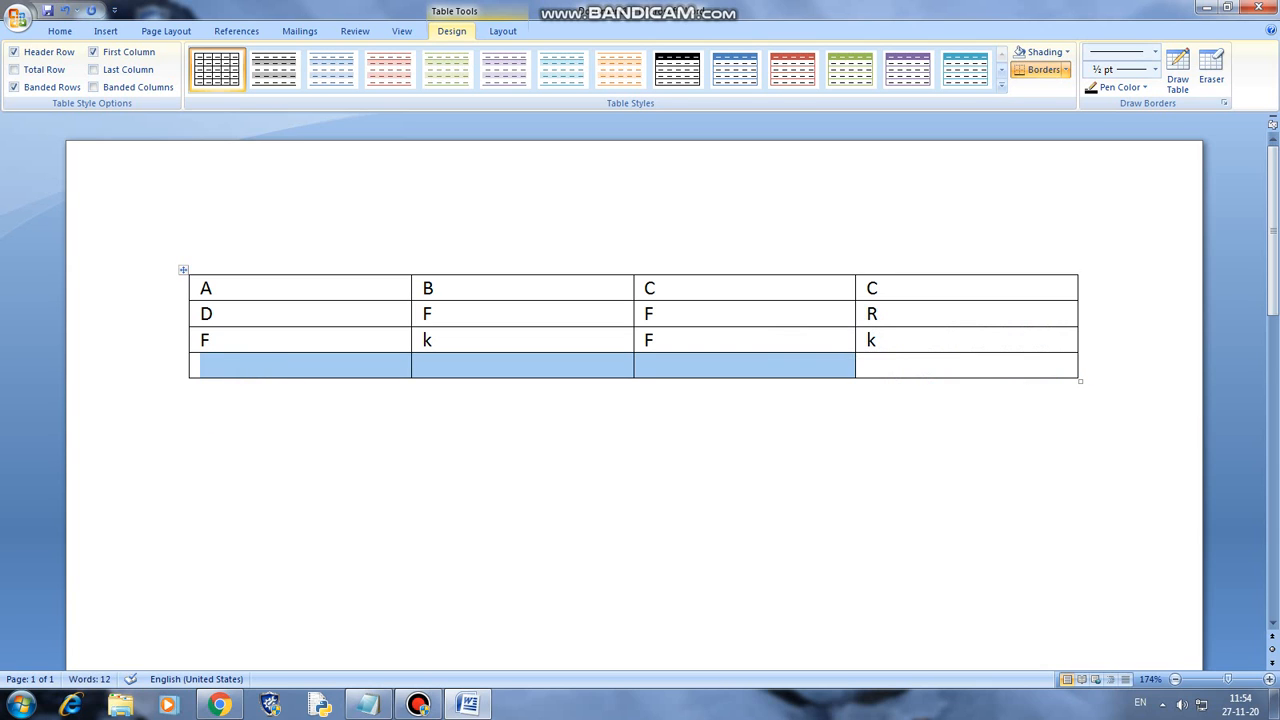
click(335, 401)
Delete the empty fourth row using Delete Cells with the Delete entire row option
drag(214, 364, 900, 365)
right_click(882, 368)
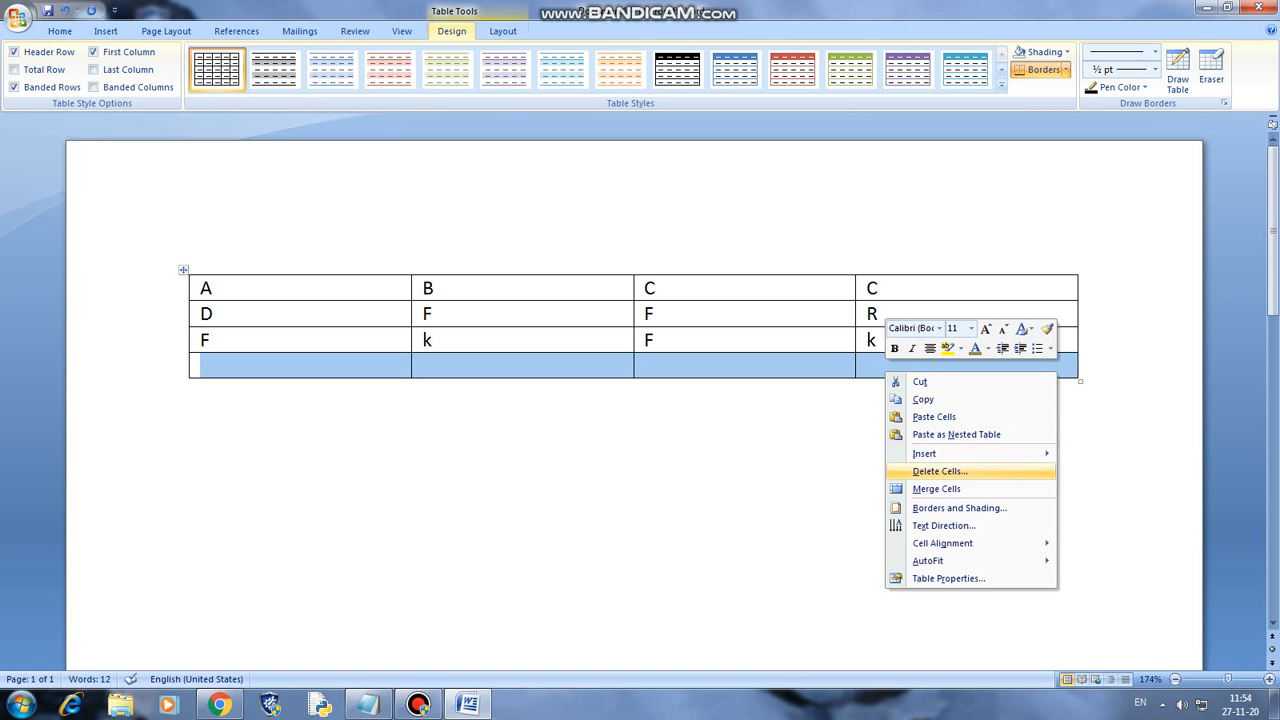
click(940, 472)
click(614, 334)
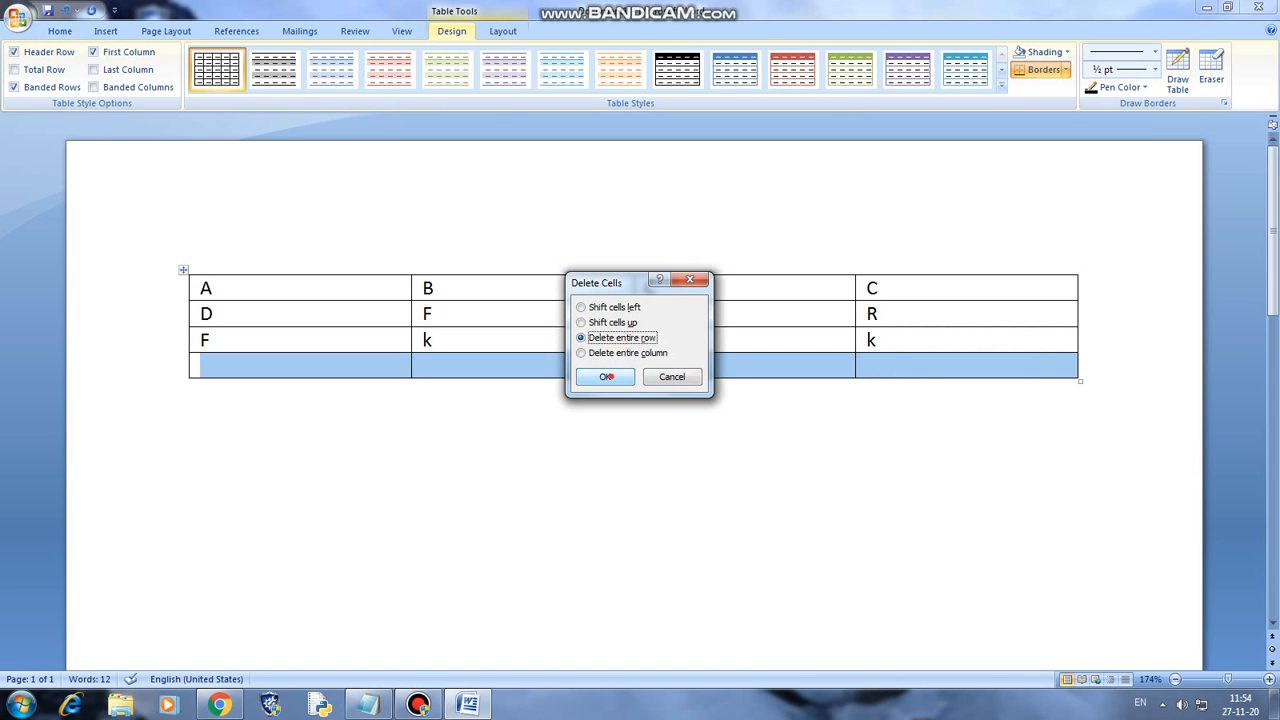
click(602, 377)
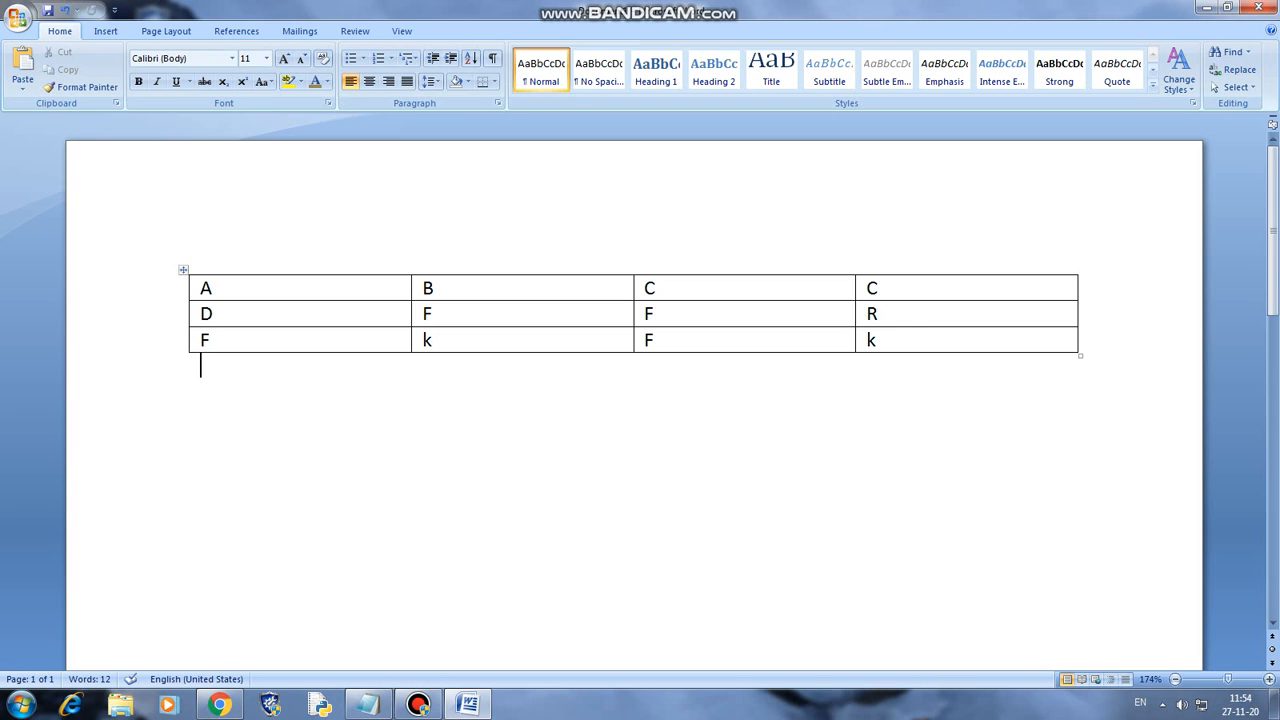
Add a new row from the table's last cell and undo the addition
click(886, 341)
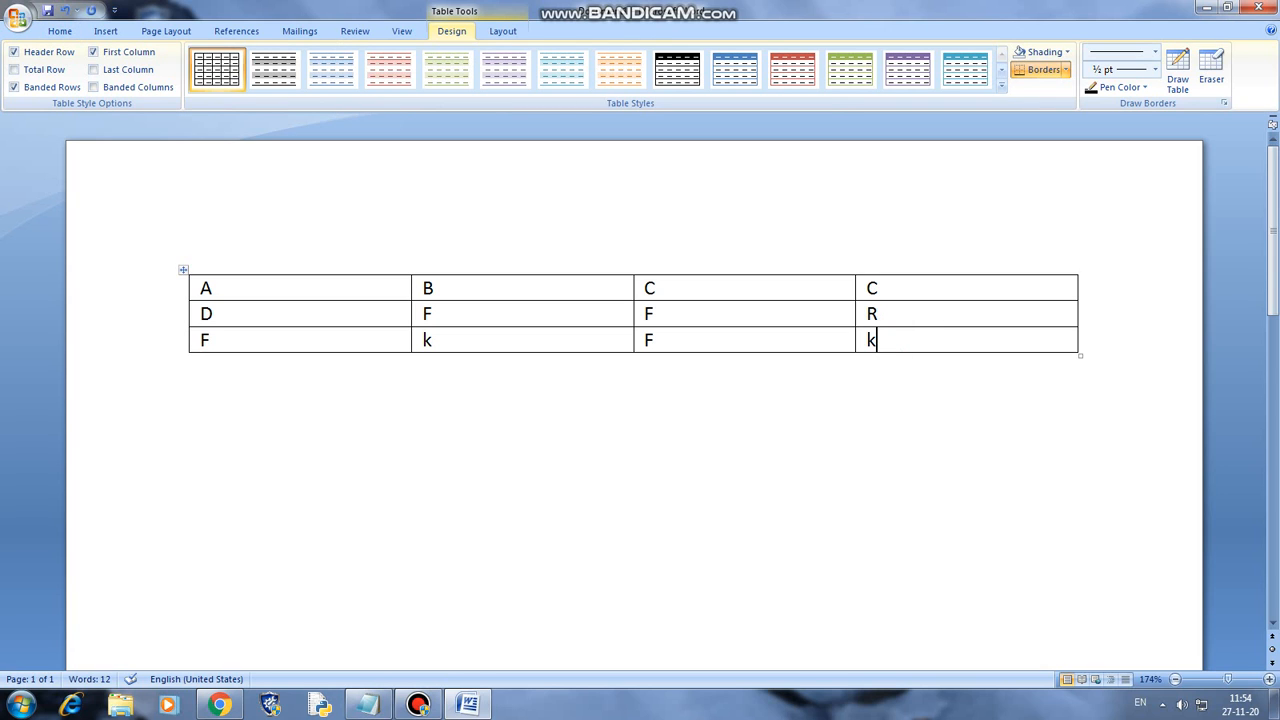
key(Tab)
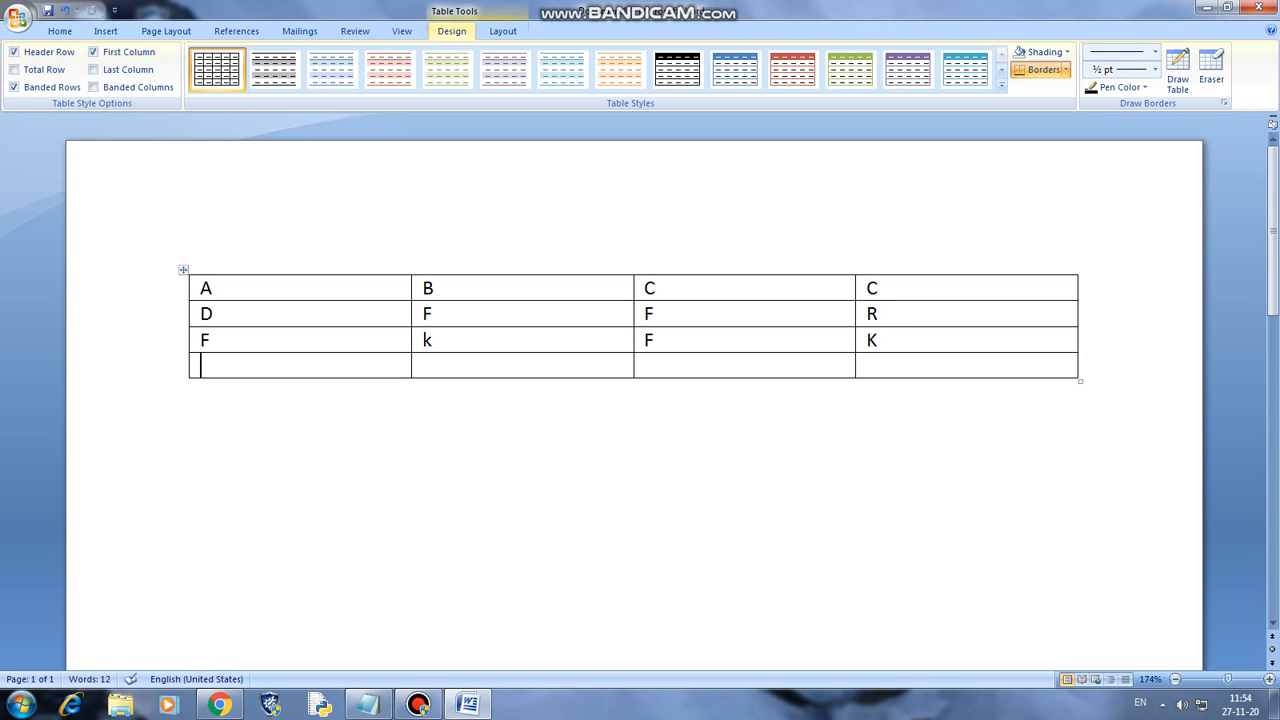
key(ctrl+z)
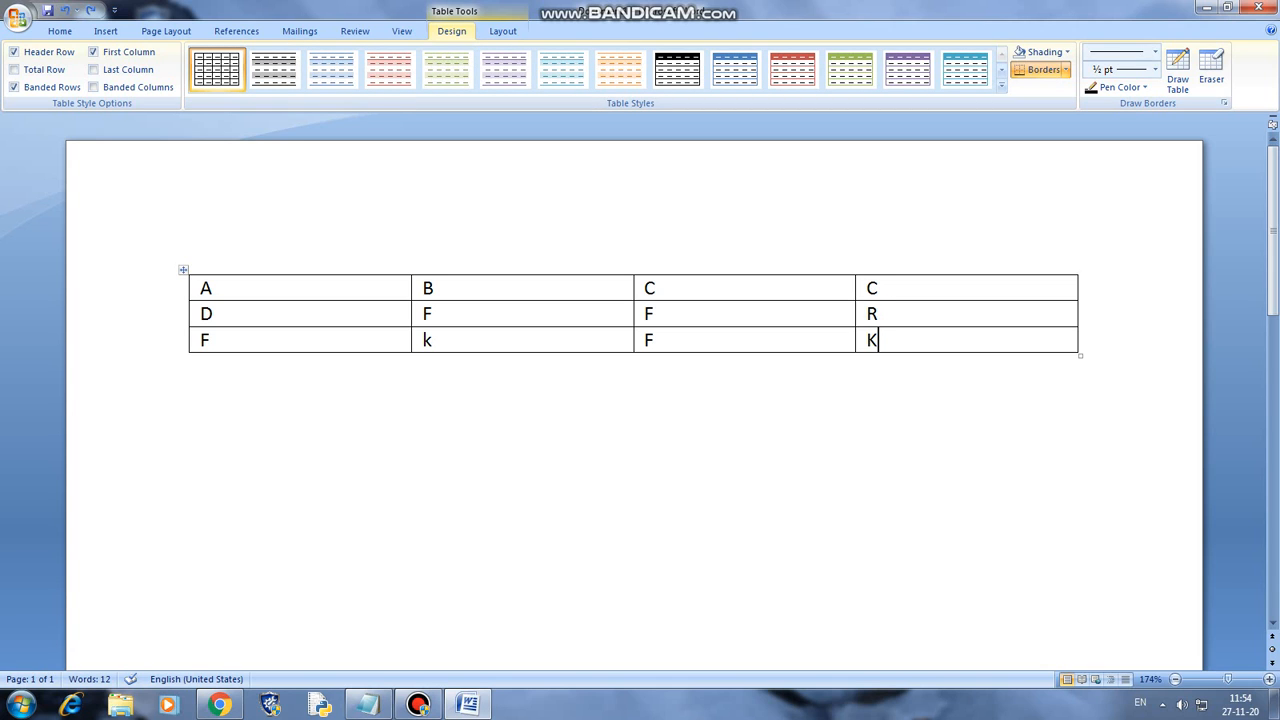
Select the whole first row, the whole second row and the whole first column one after another, then clear the selection
click(184, 289)
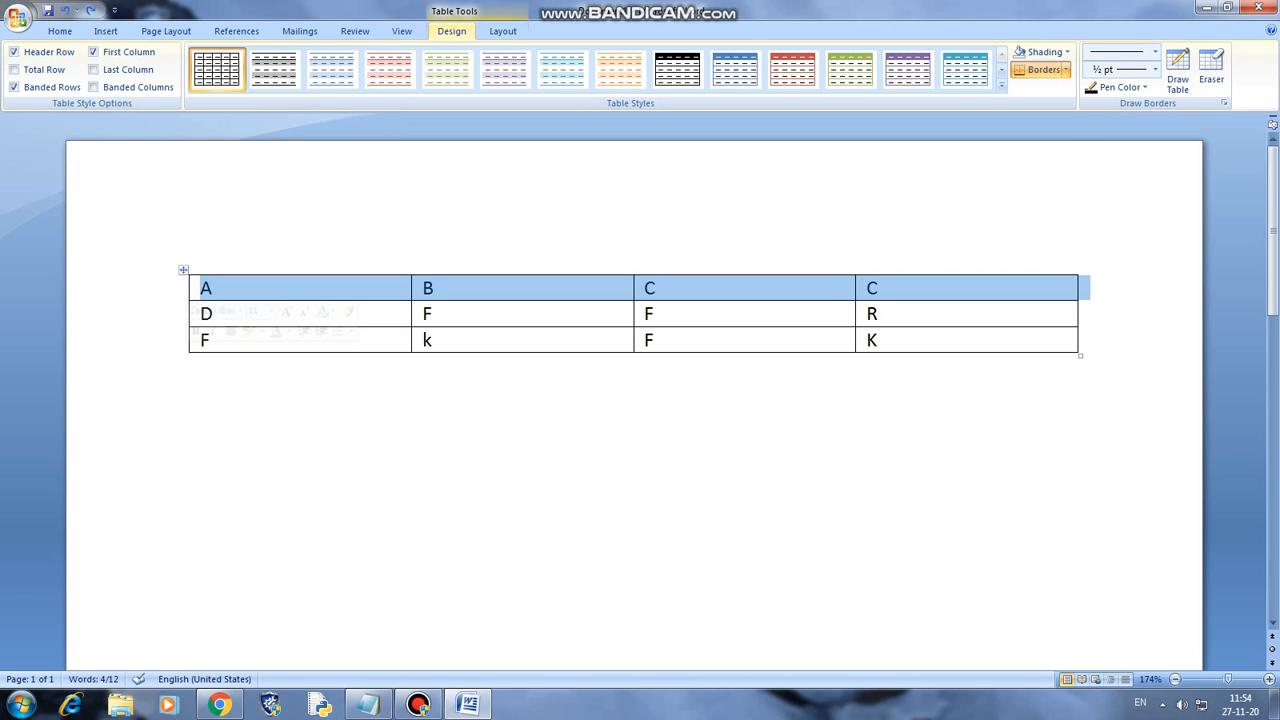
click(182, 289)
click(184, 314)
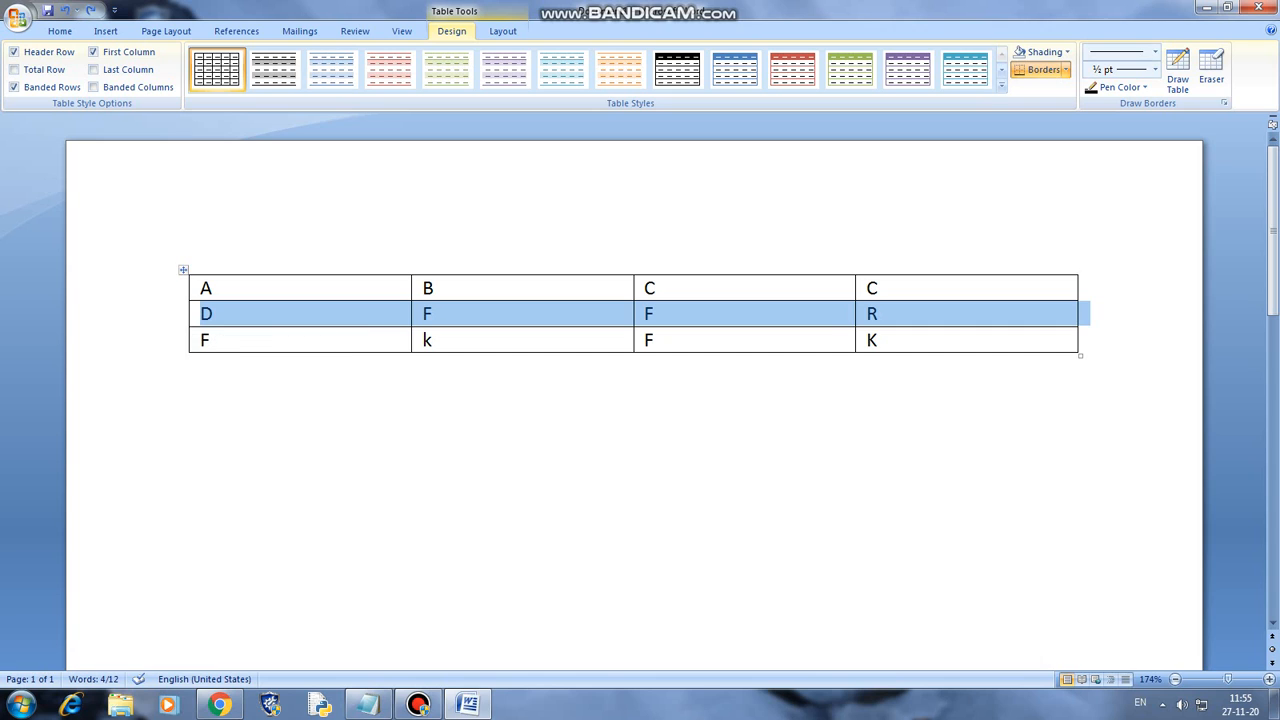
click(252, 274)
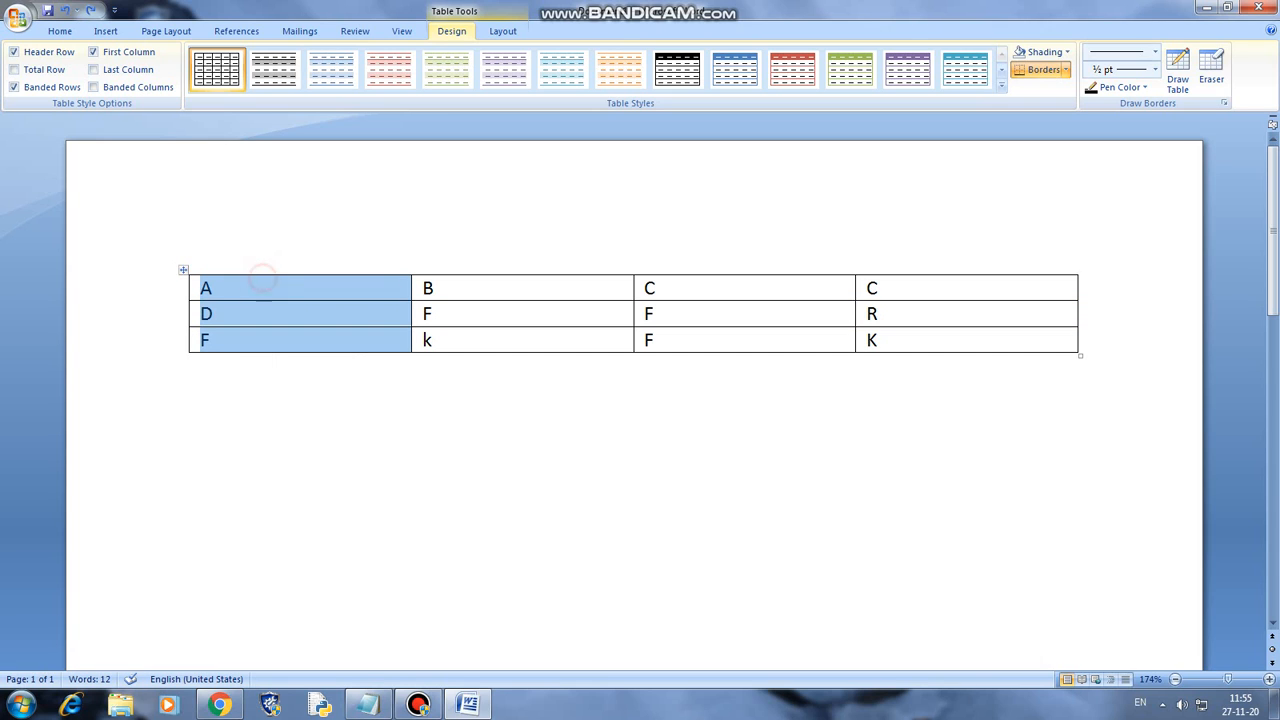
click(257, 291)
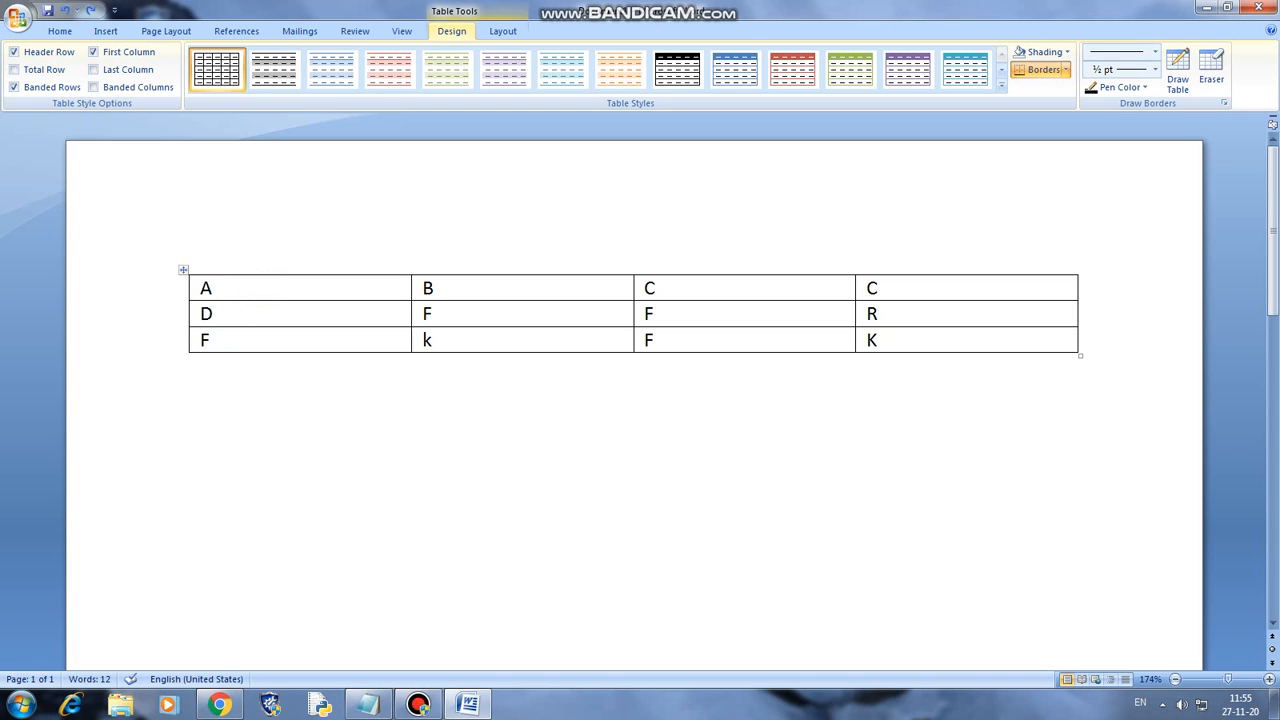
Select single cells one by one: B in the first row, the third-column F in the second row and k in the third row
click(508, 294)
click(465, 287)
click(424, 288)
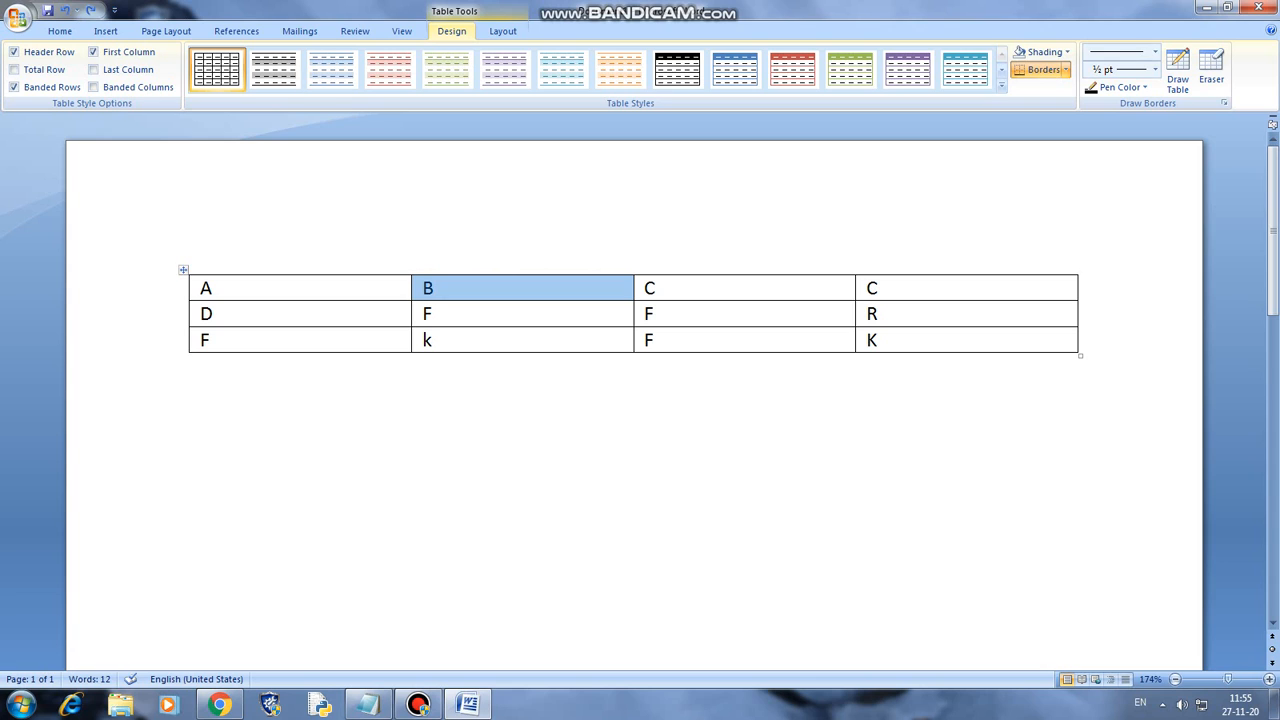
click(638, 316)
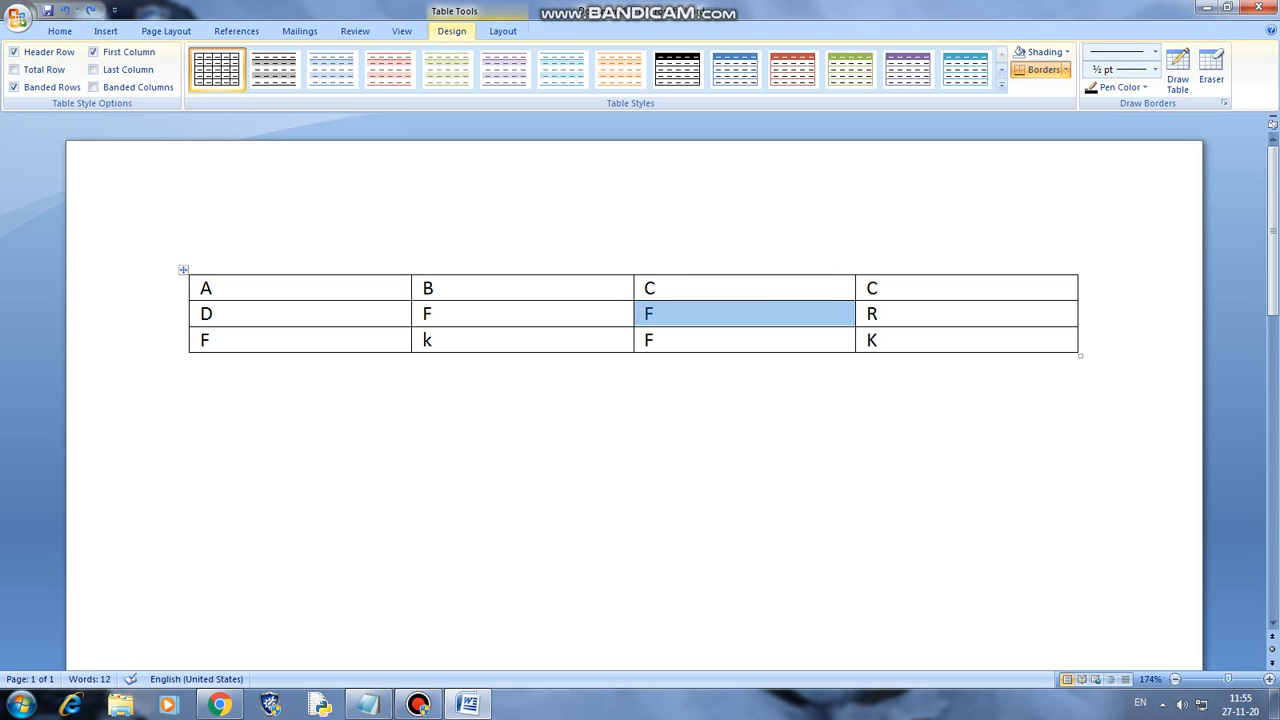
click(416, 341)
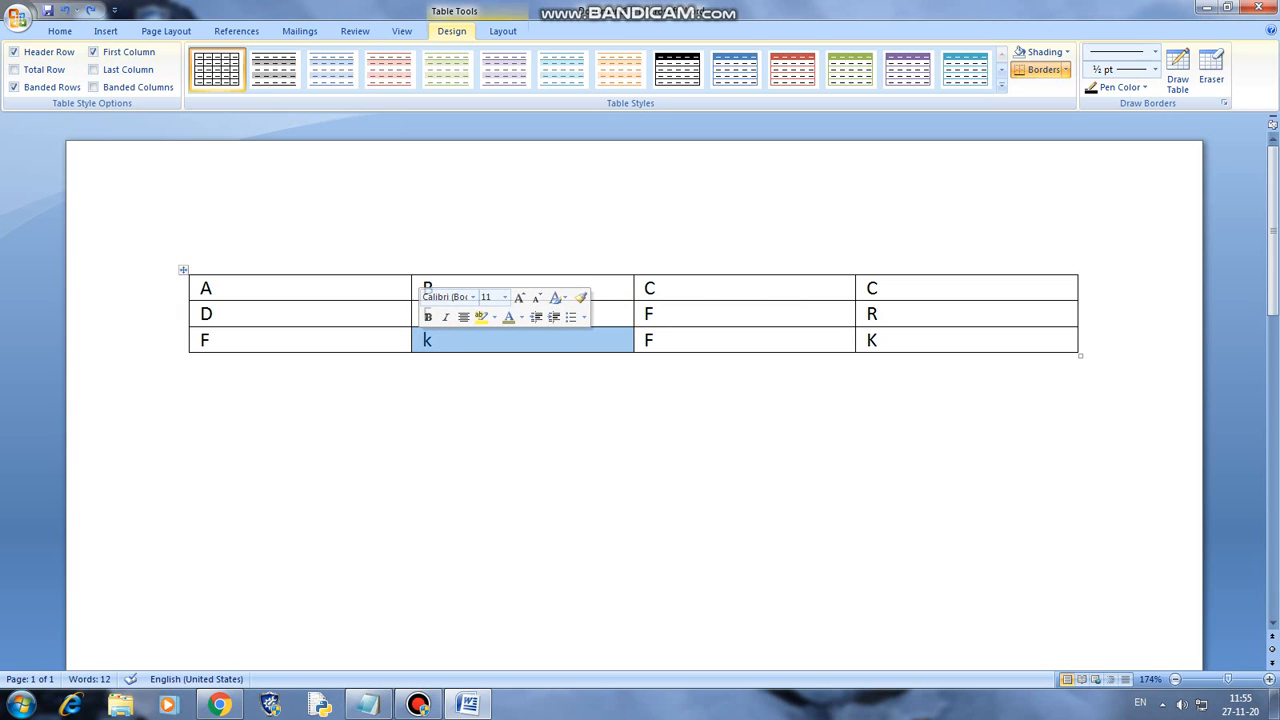
Select the entire second column, the entire first row and the second column again
click(470, 266)
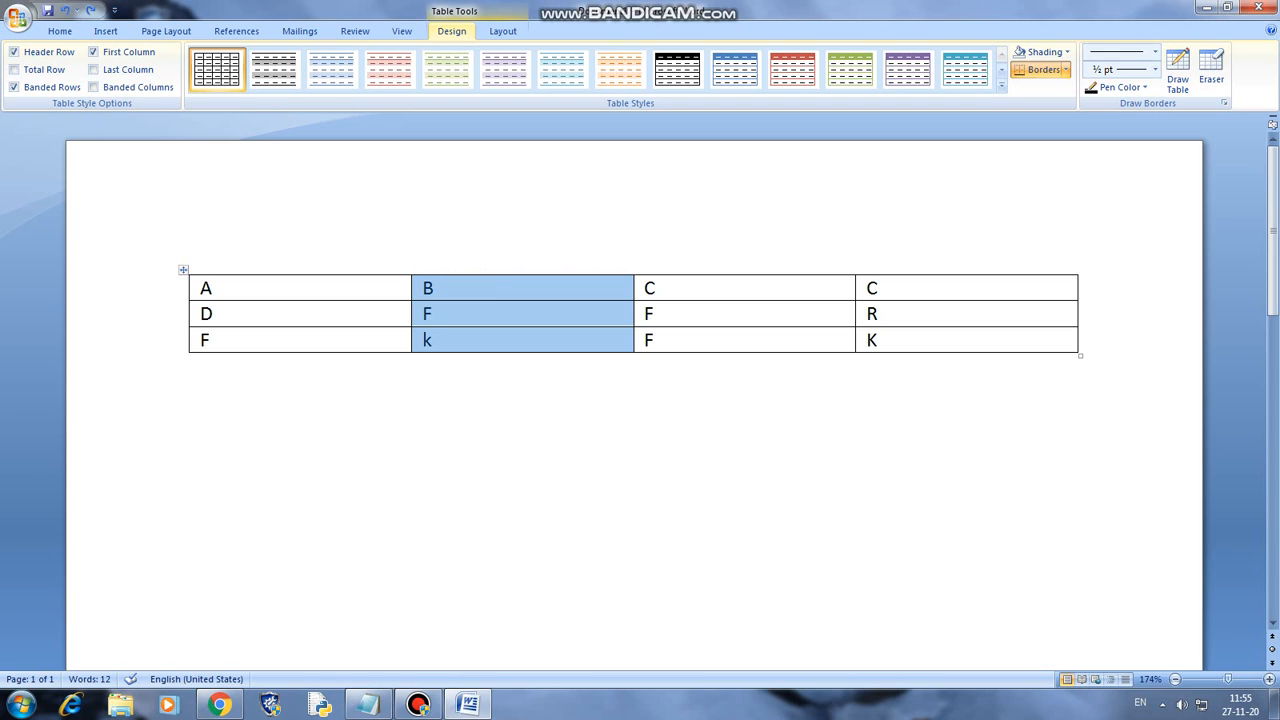
click(180, 292)
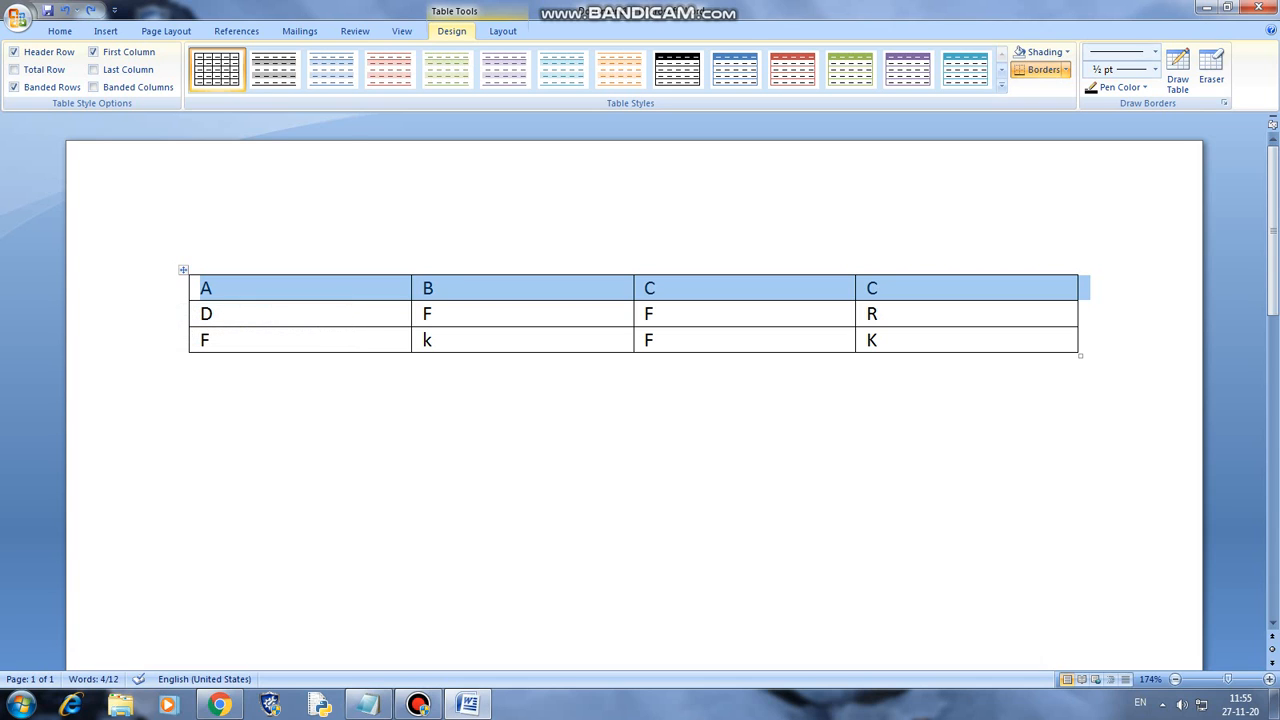
click(427, 271)
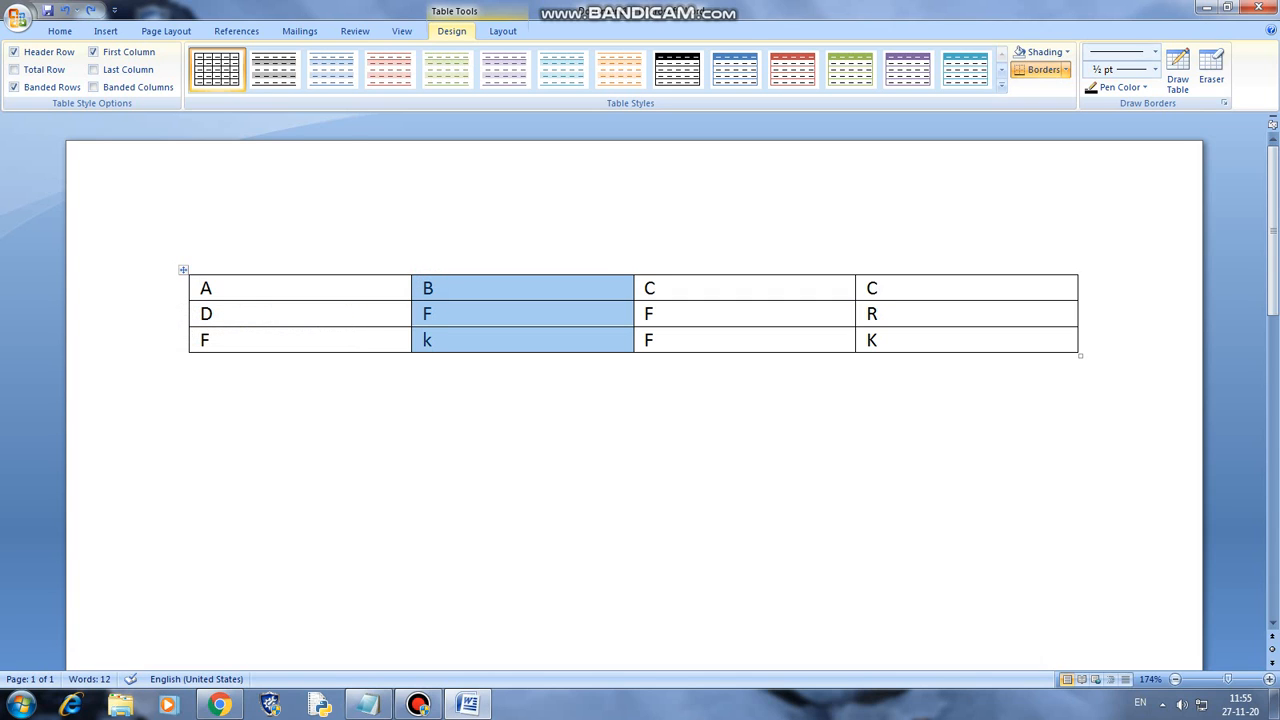
Select the B cell, the K cell in the last column and only the letter B, and clear the selection
click(416, 290)
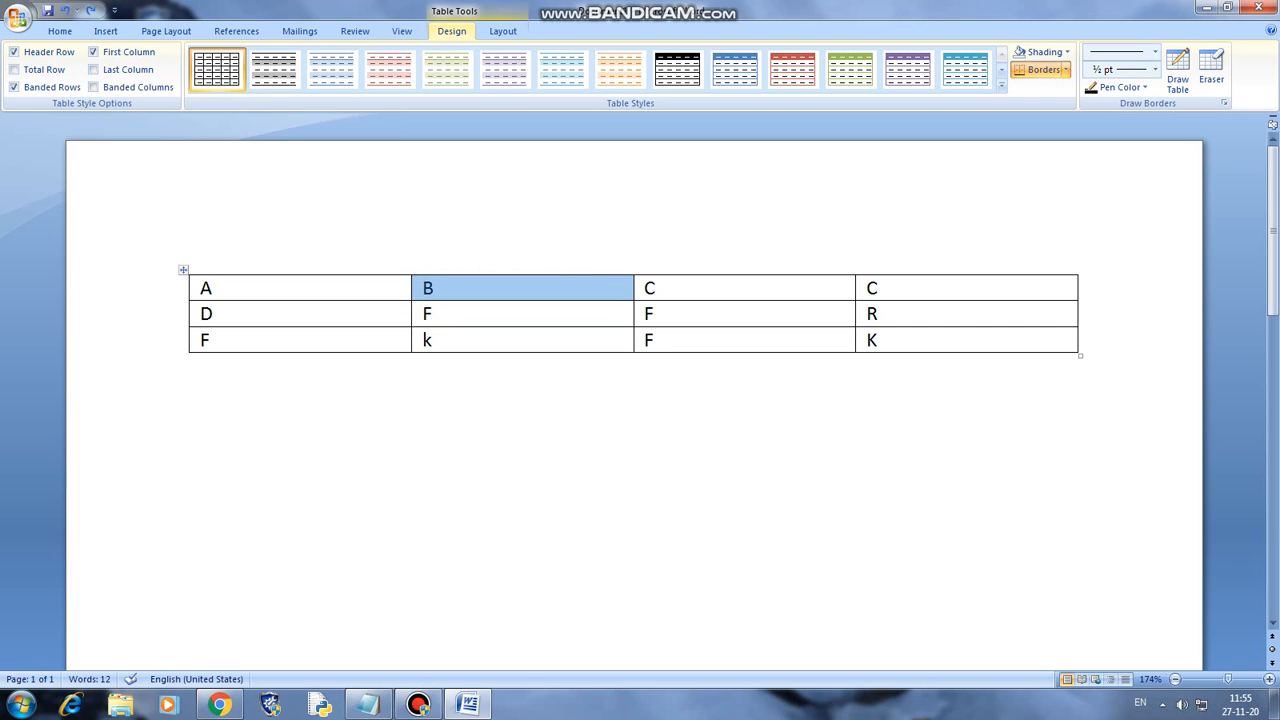
click(861, 339)
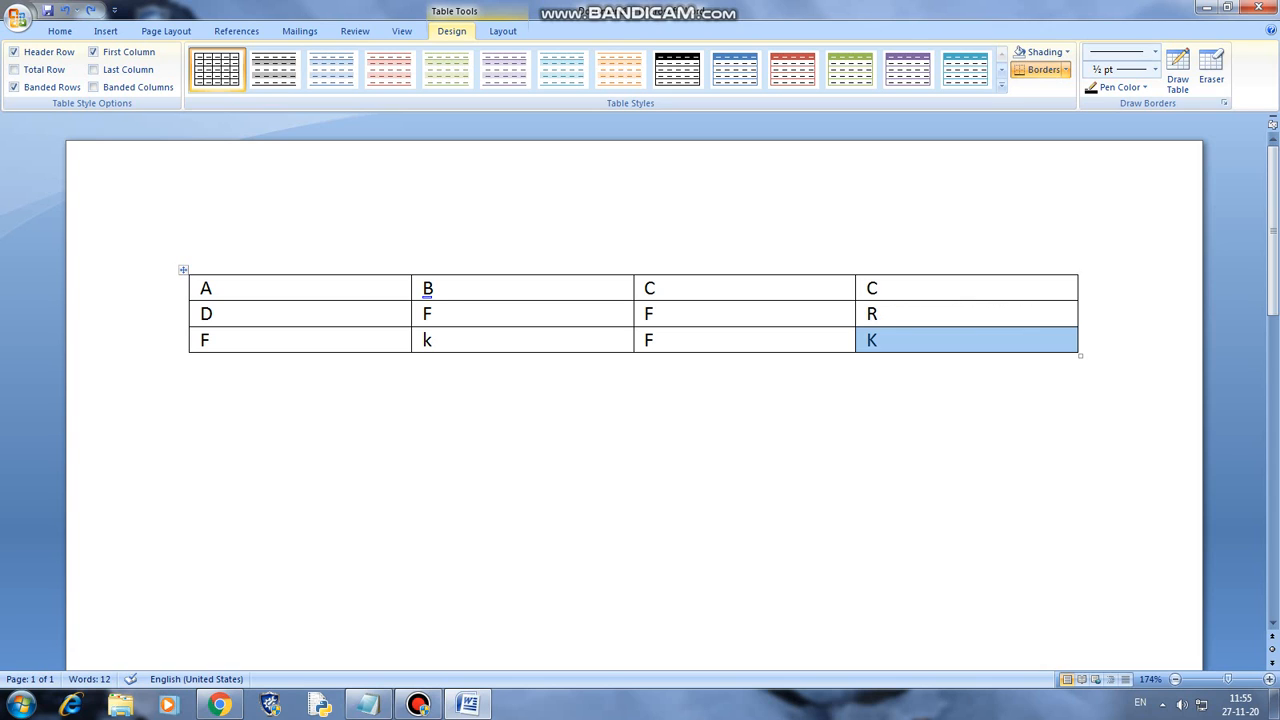
double_click(427, 288)
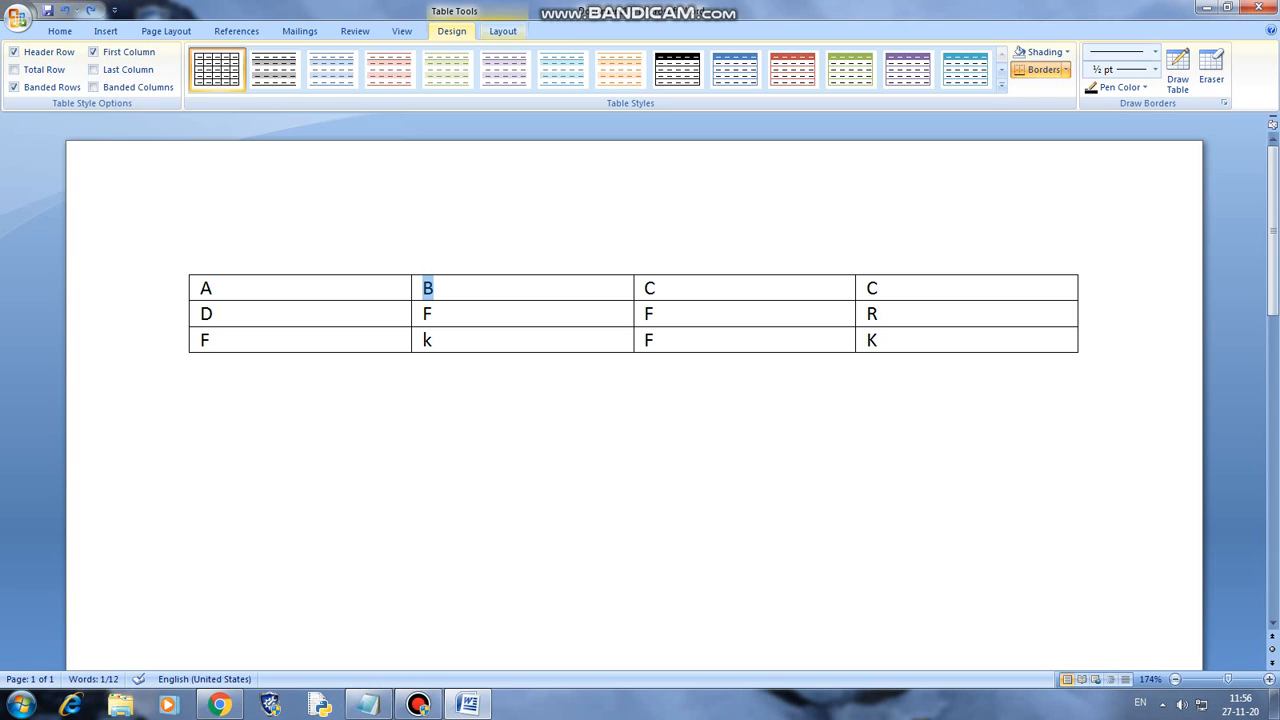
click(497, 387)
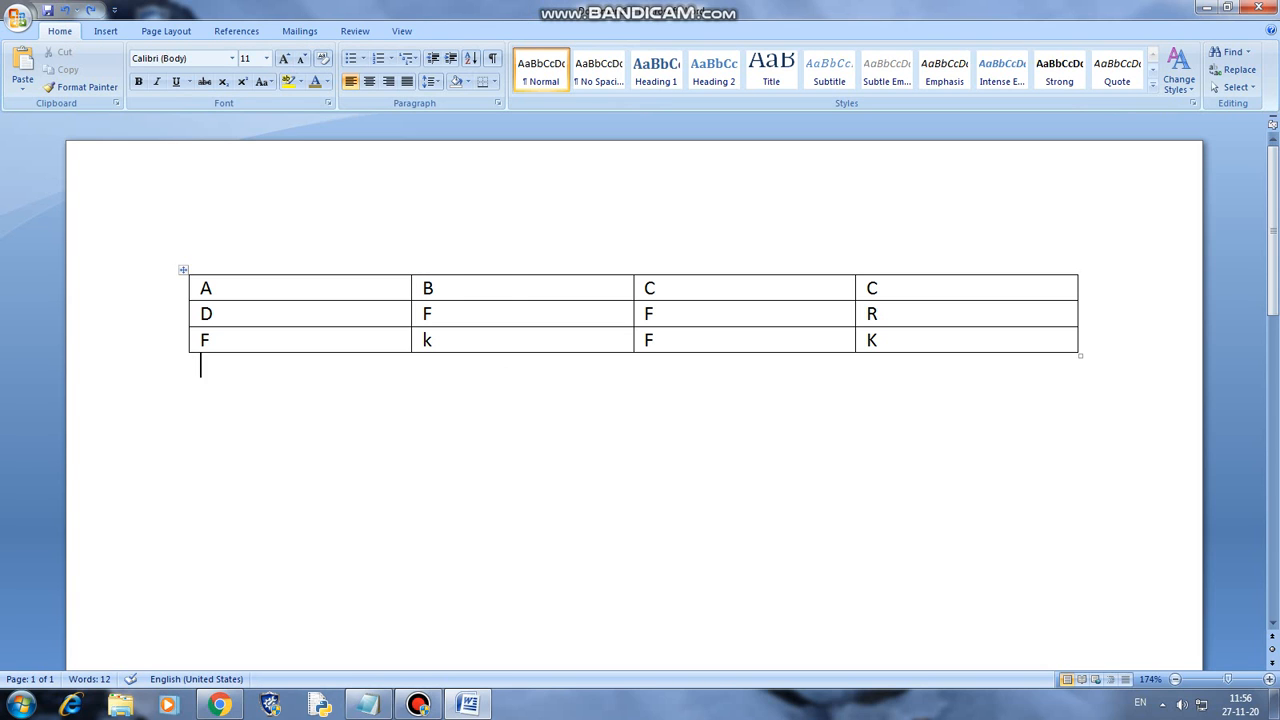
Place the cursor in the first row's second cell and display the table layout tools
click(432, 288)
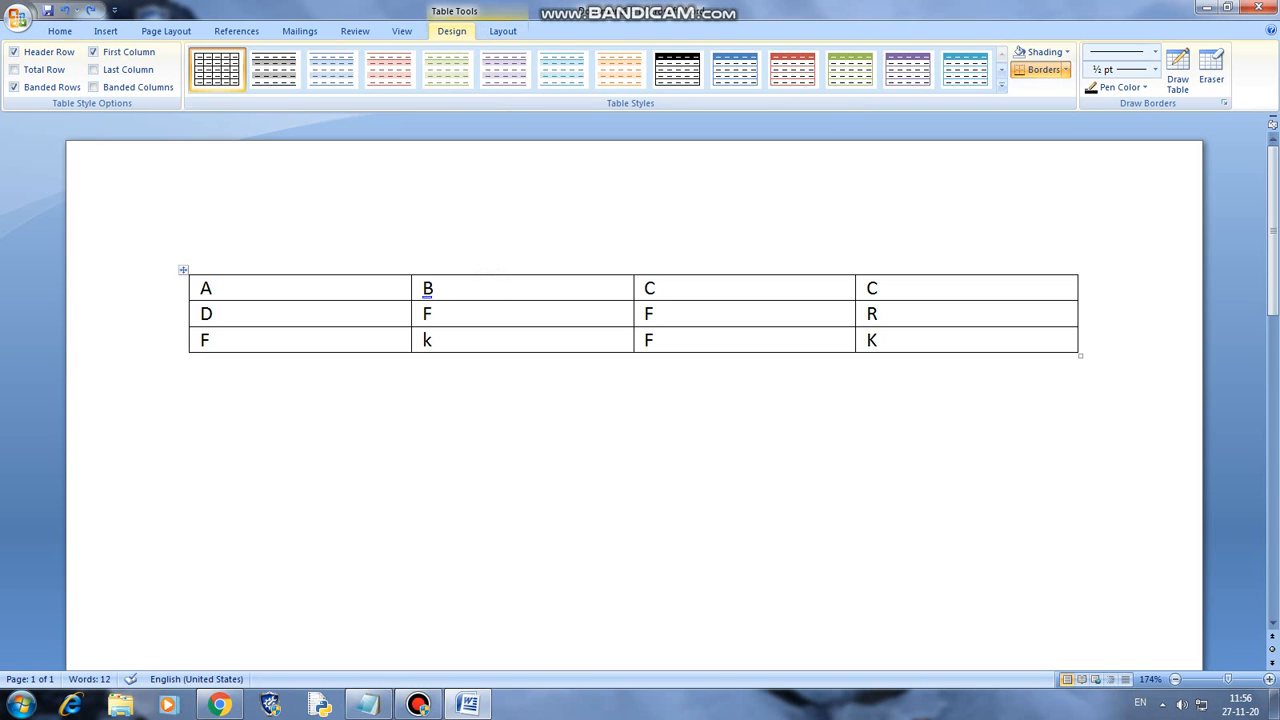
click(444, 420)
click(475, 287)
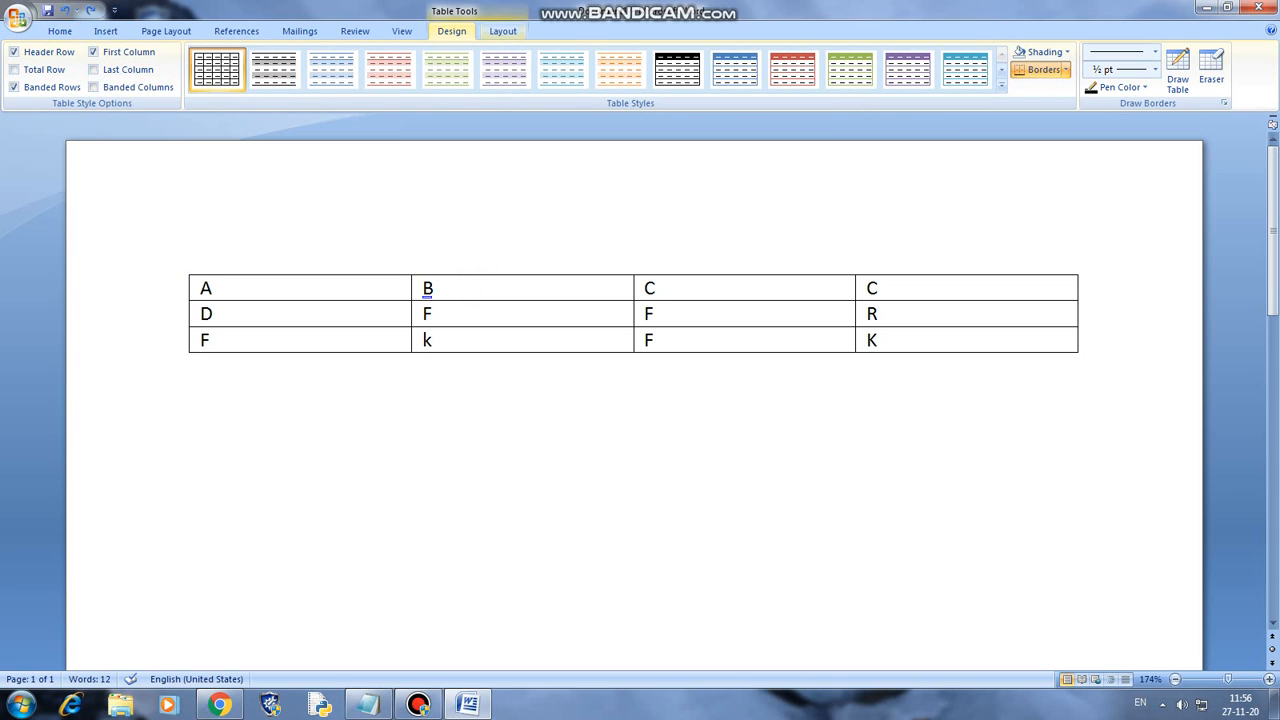
key(alt+j)
key(l)
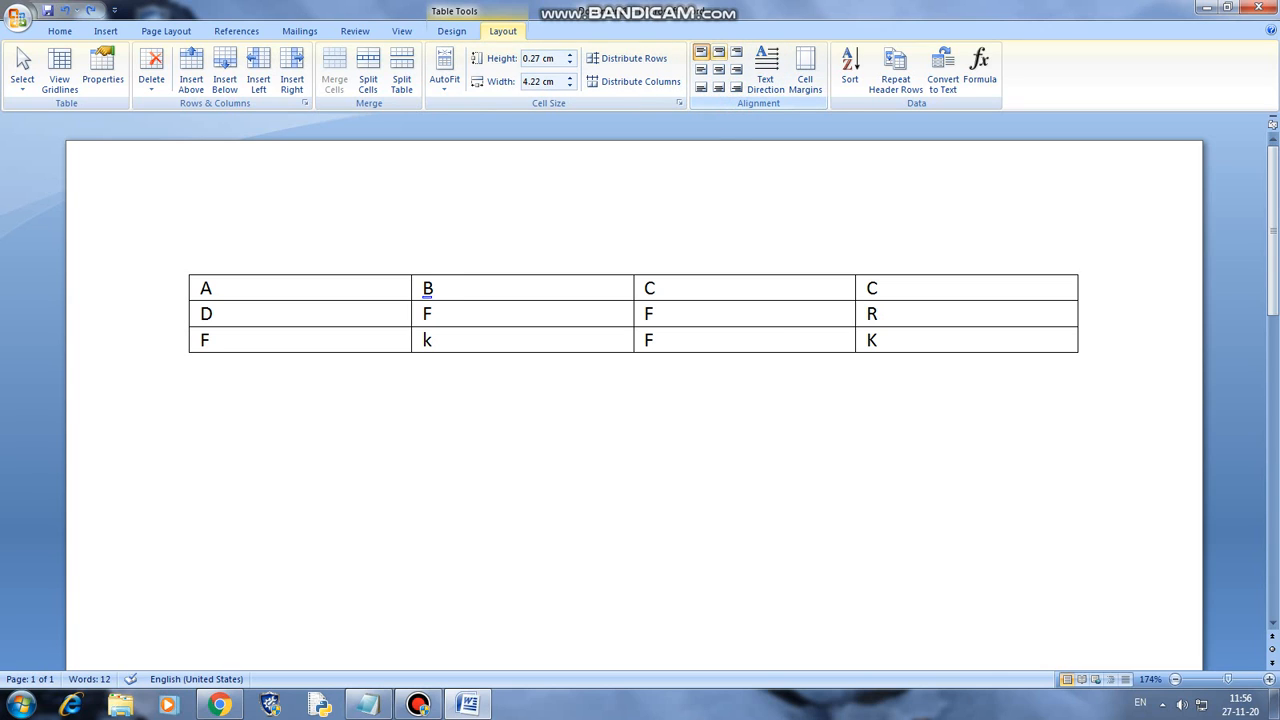
Select the first row's B cell, try several cell alignments and finish with Align Top Center
key(shift+Right)
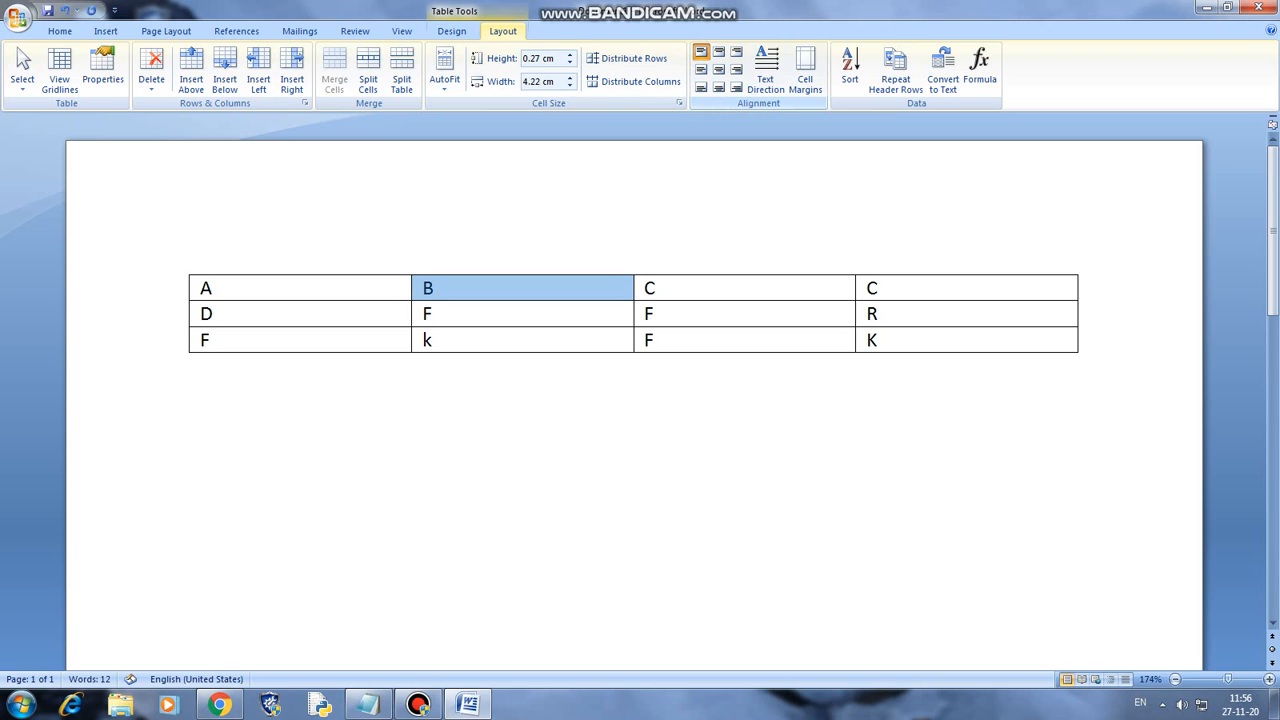
click(702, 69)
click(699, 87)
click(718, 87)
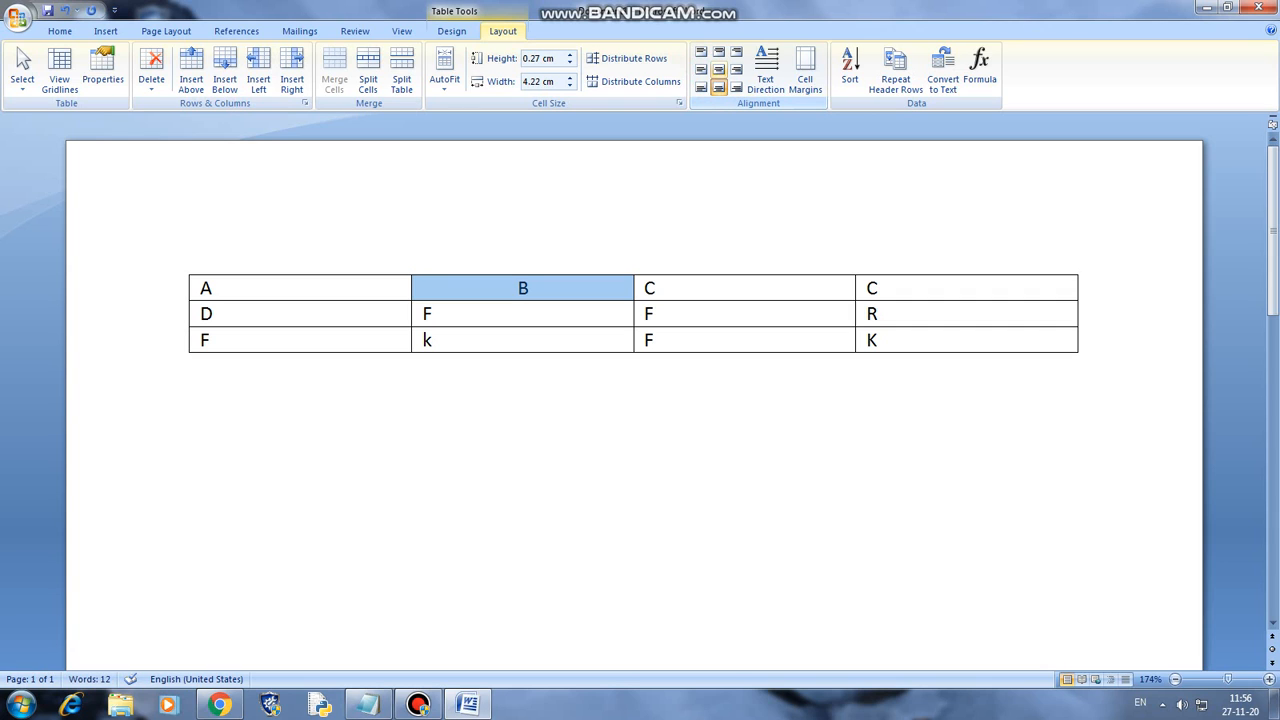
click(718, 69)
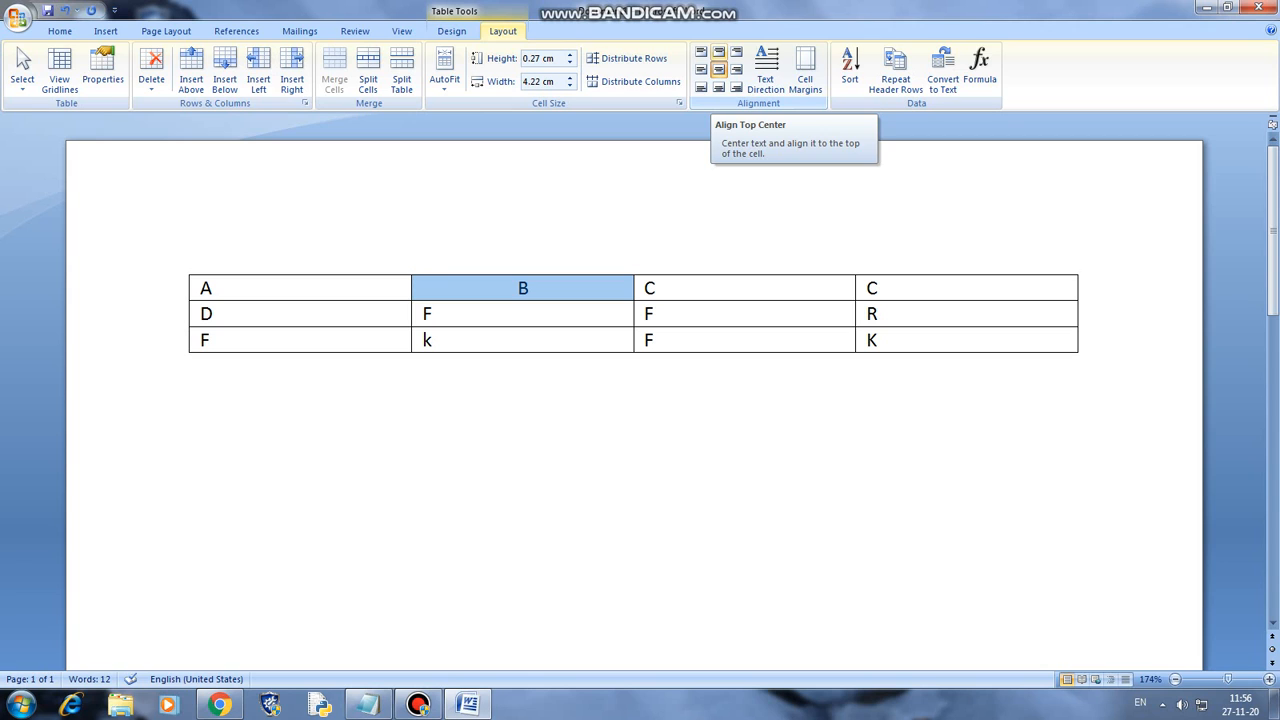
click(718, 51)
Add three blank lines after the B in the first row to make the row taller
click(584, 290)
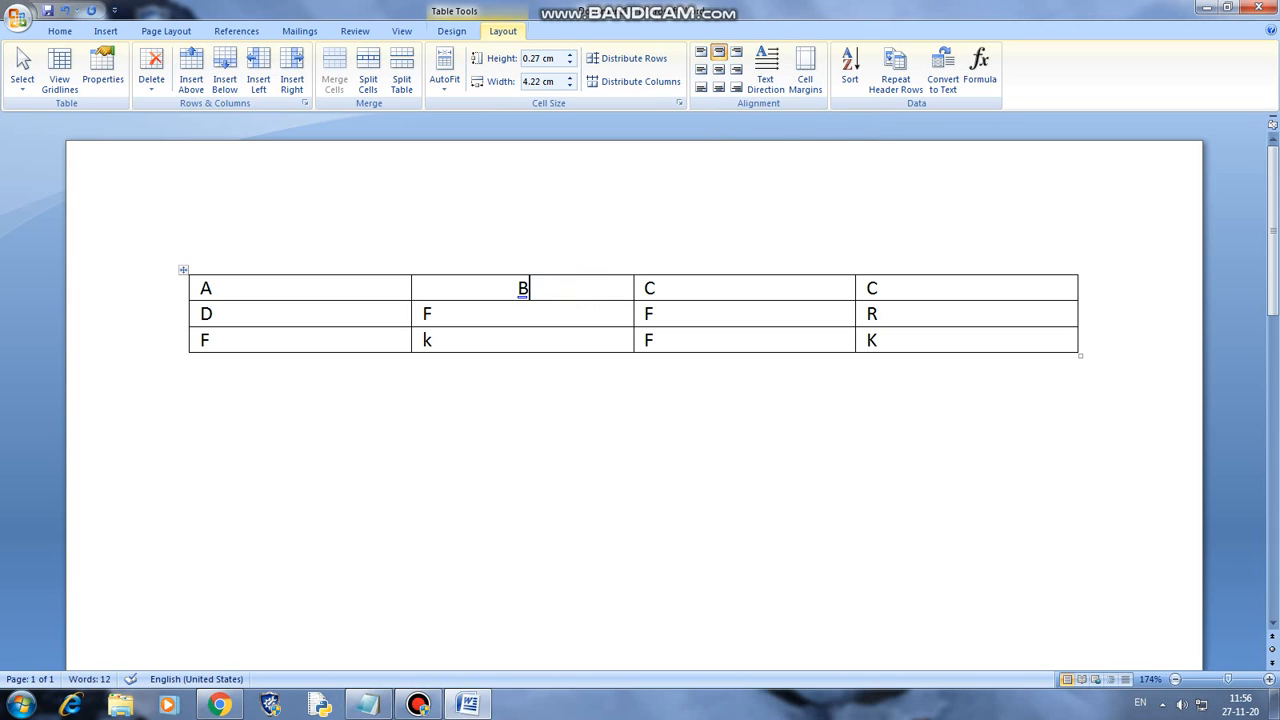
key(Return)
key(Return)
key(Return)
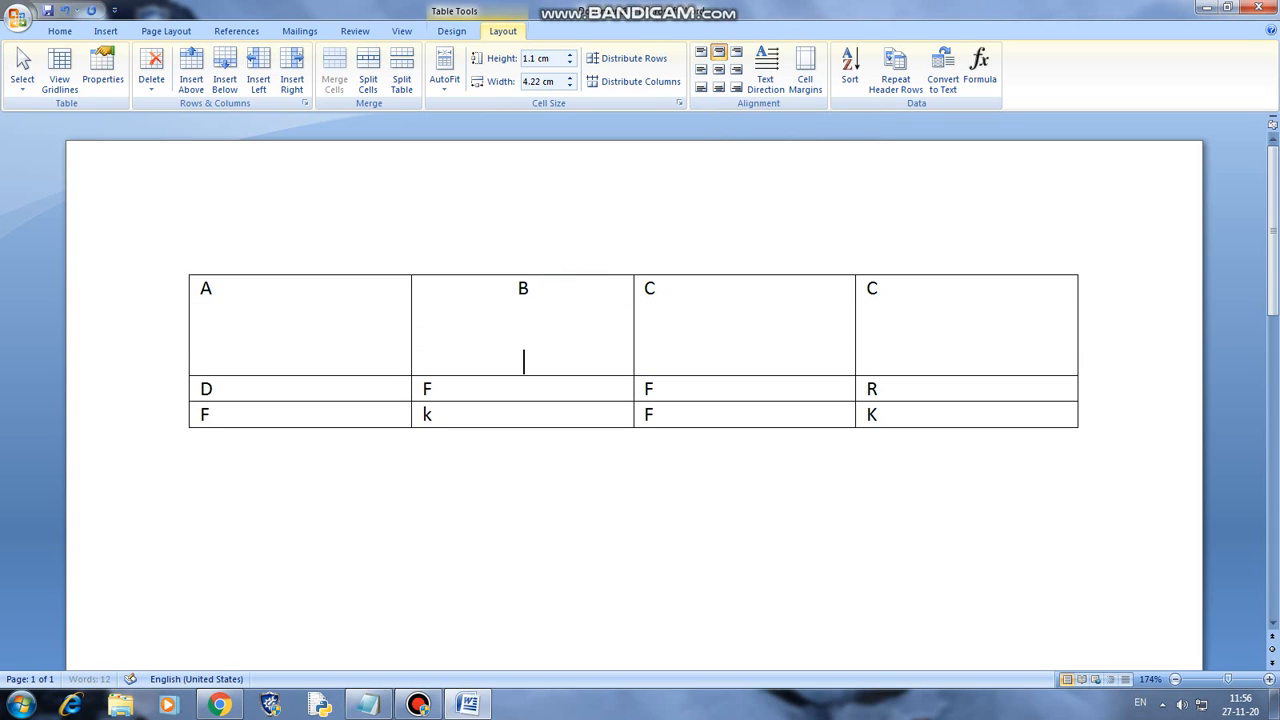
Try the left, bottom and right alignments on the enlarged B cell, and return it to Align Top Center
click(521, 289)
click(700, 51)
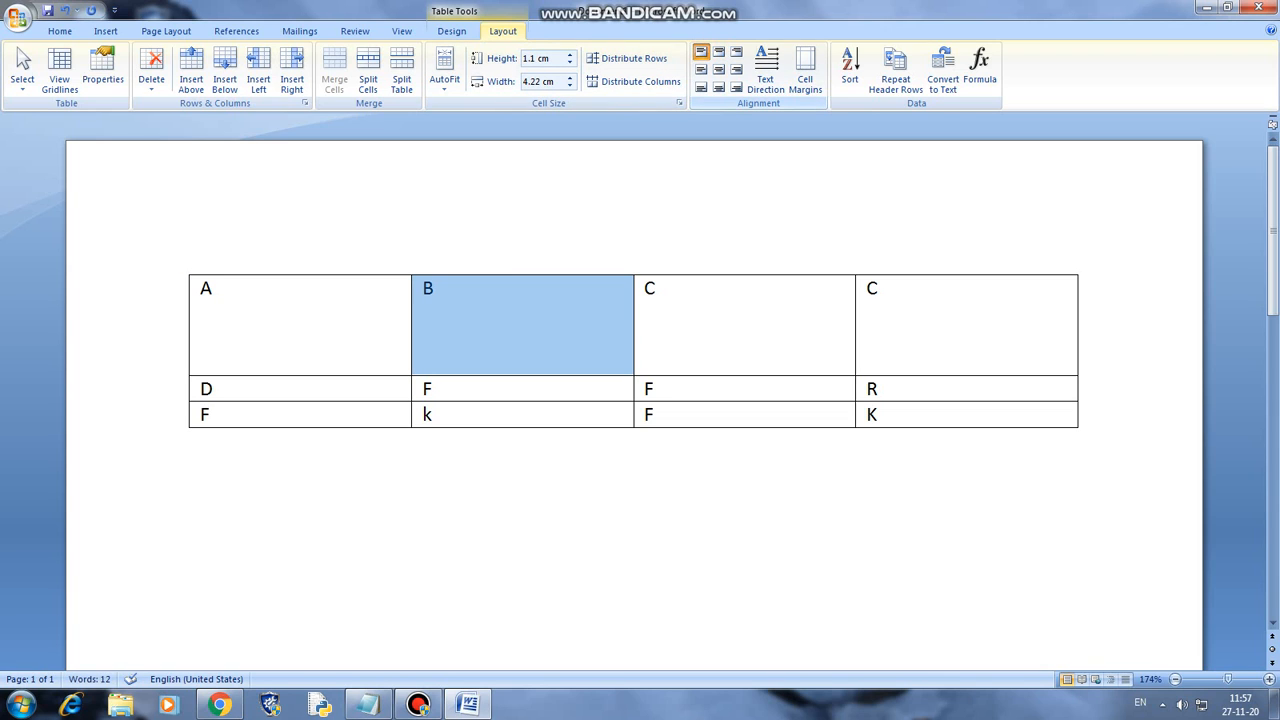
click(701, 69)
click(701, 88)
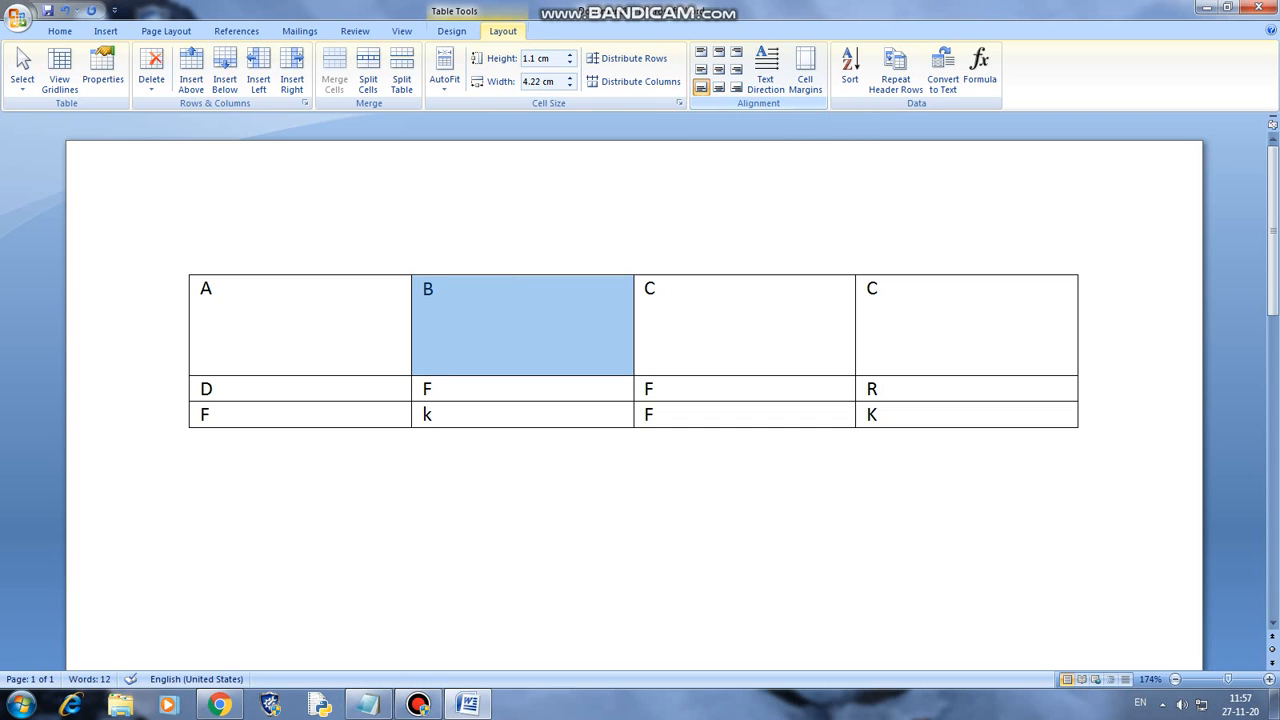
click(718, 88)
click(736, 88)
click(736, 70)
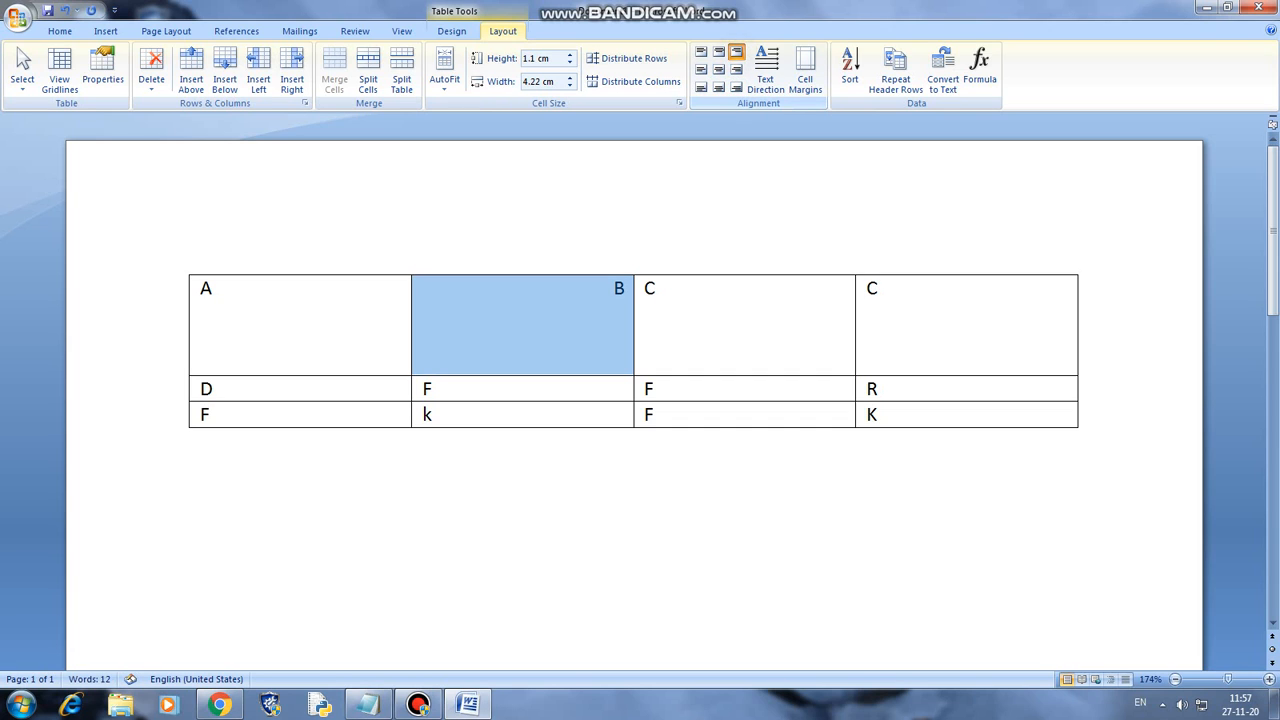
click(718, 51)
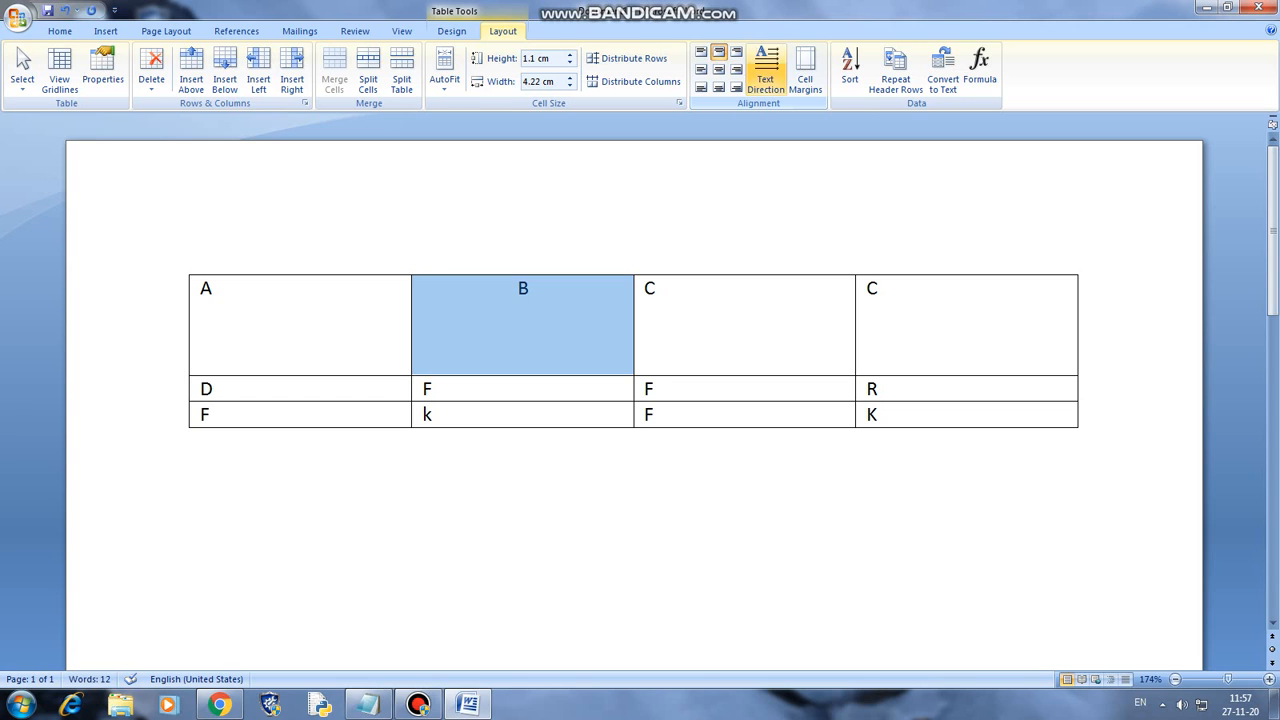
Cycle the B cell's text direction through its rotated orientations back to horizontal and clear the selection
click(766, 70)
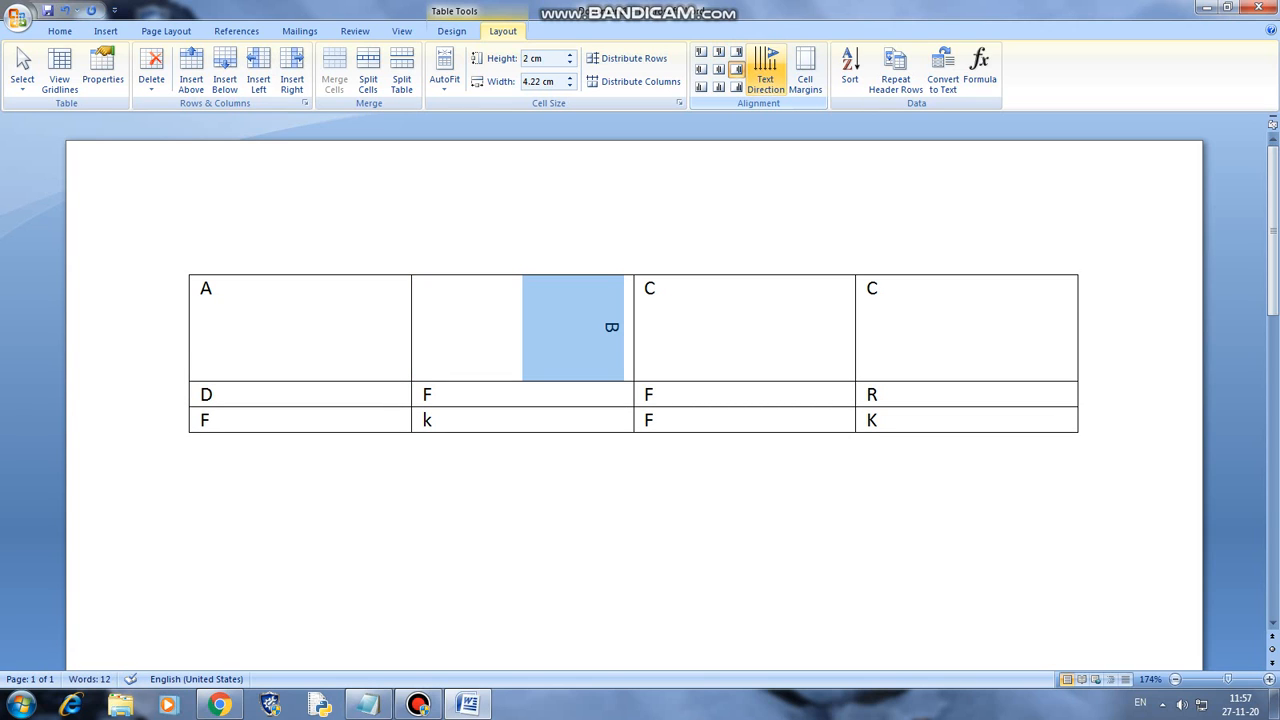
click(766, 70)
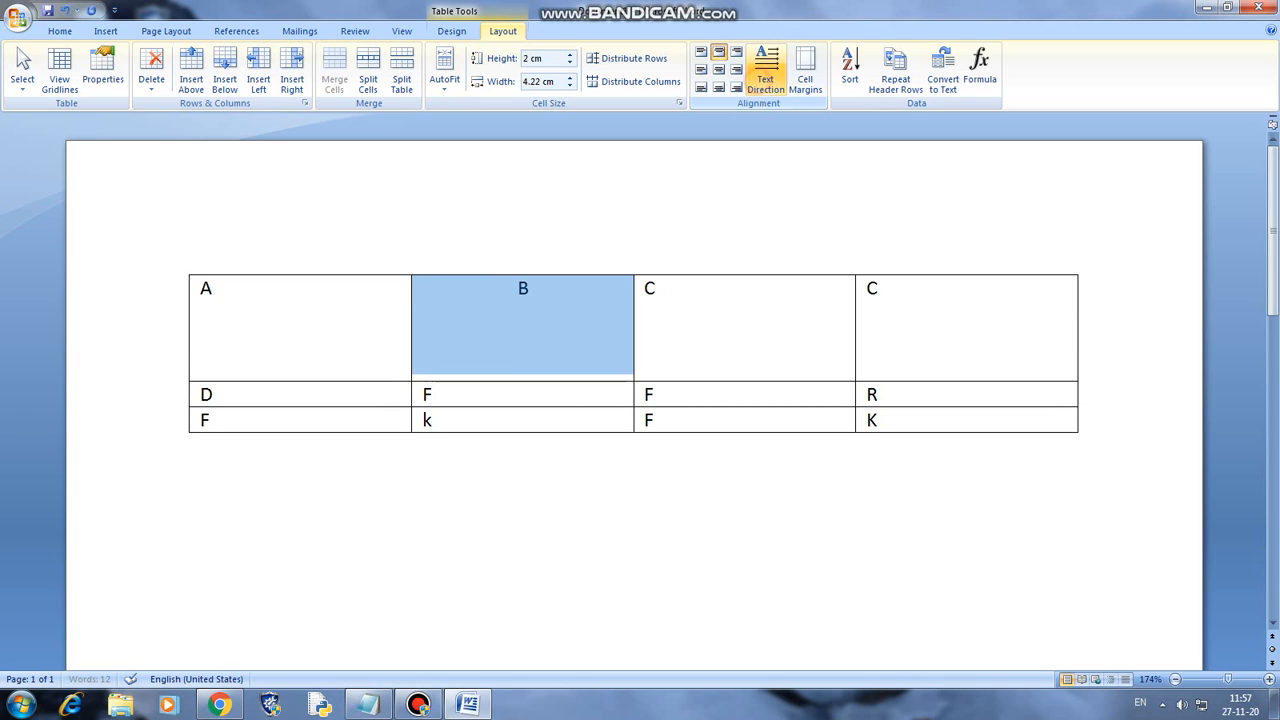
click(766, 70)
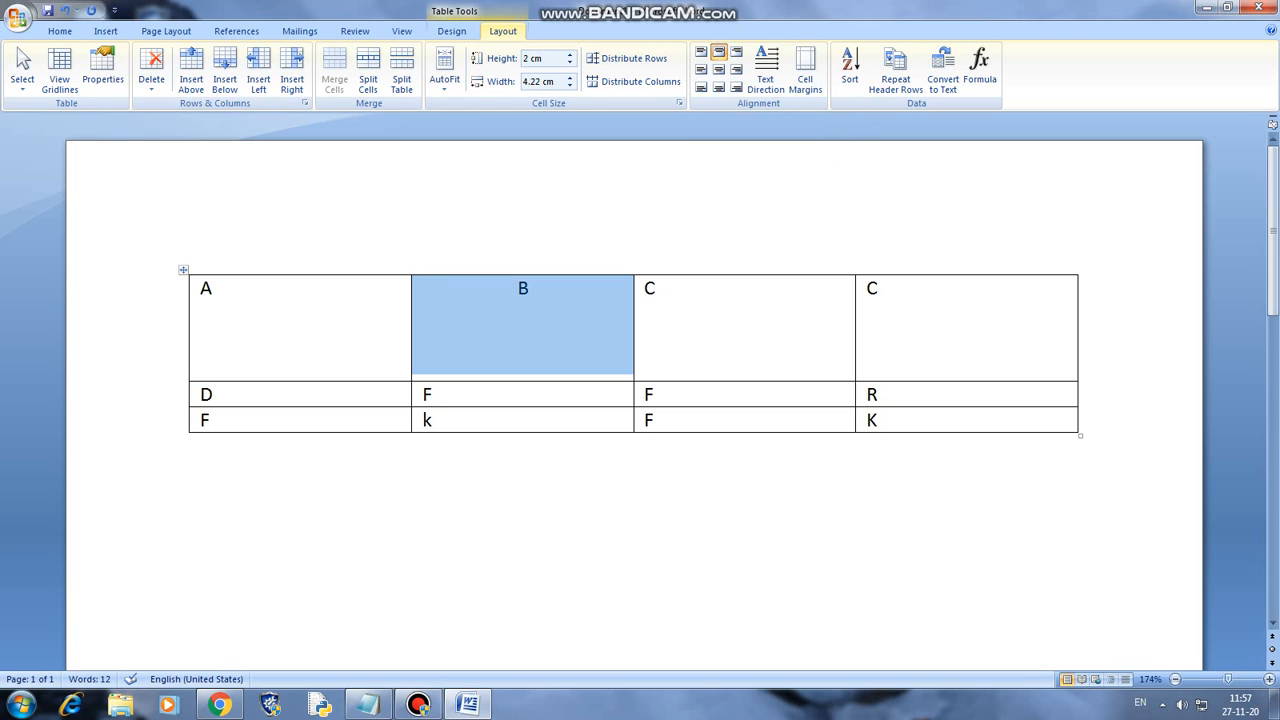
click(582, 323)
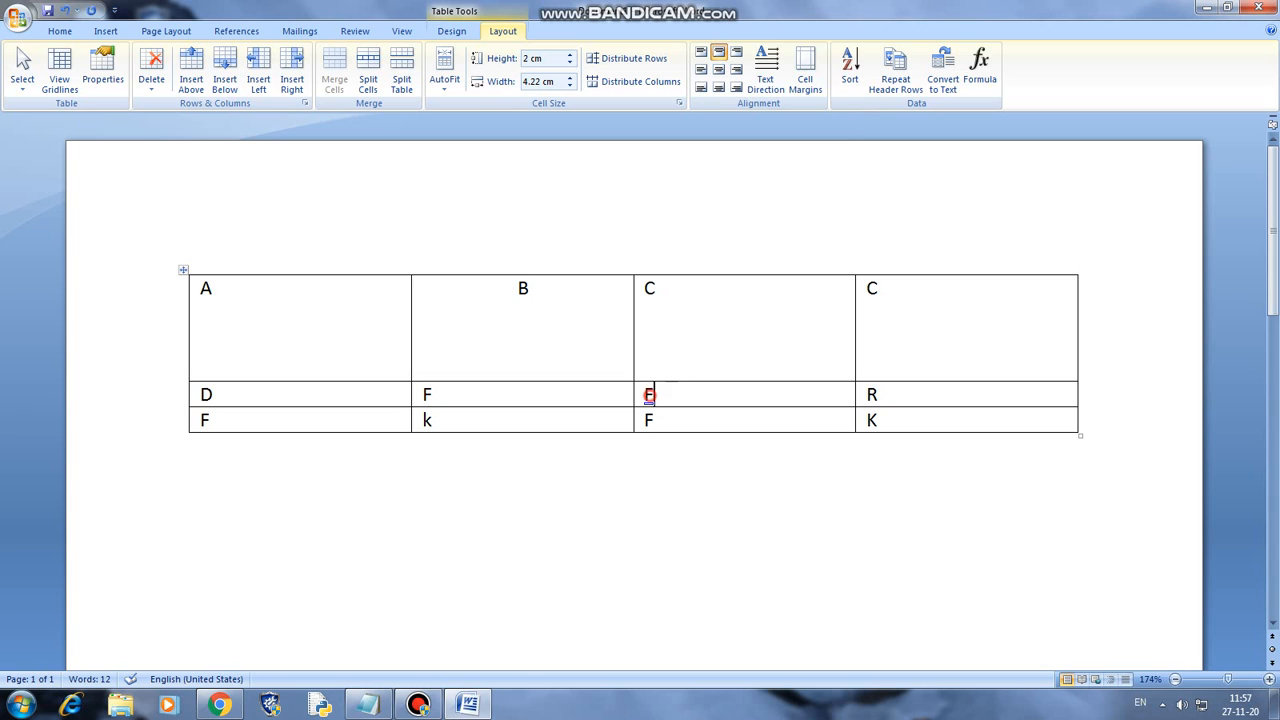
Select the second row's third-column F cell and cycle its text direction through the rotations back to horizontal
drag(650, 394, 720, 394)
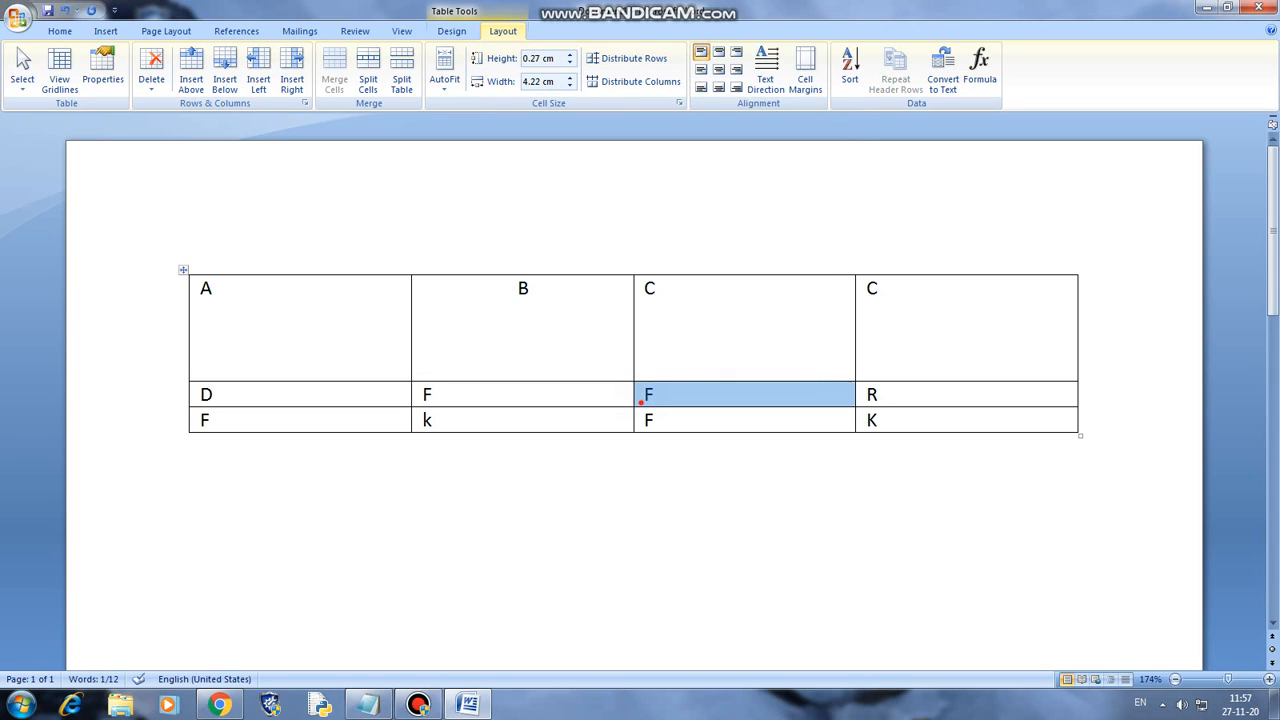
click(766, 70)
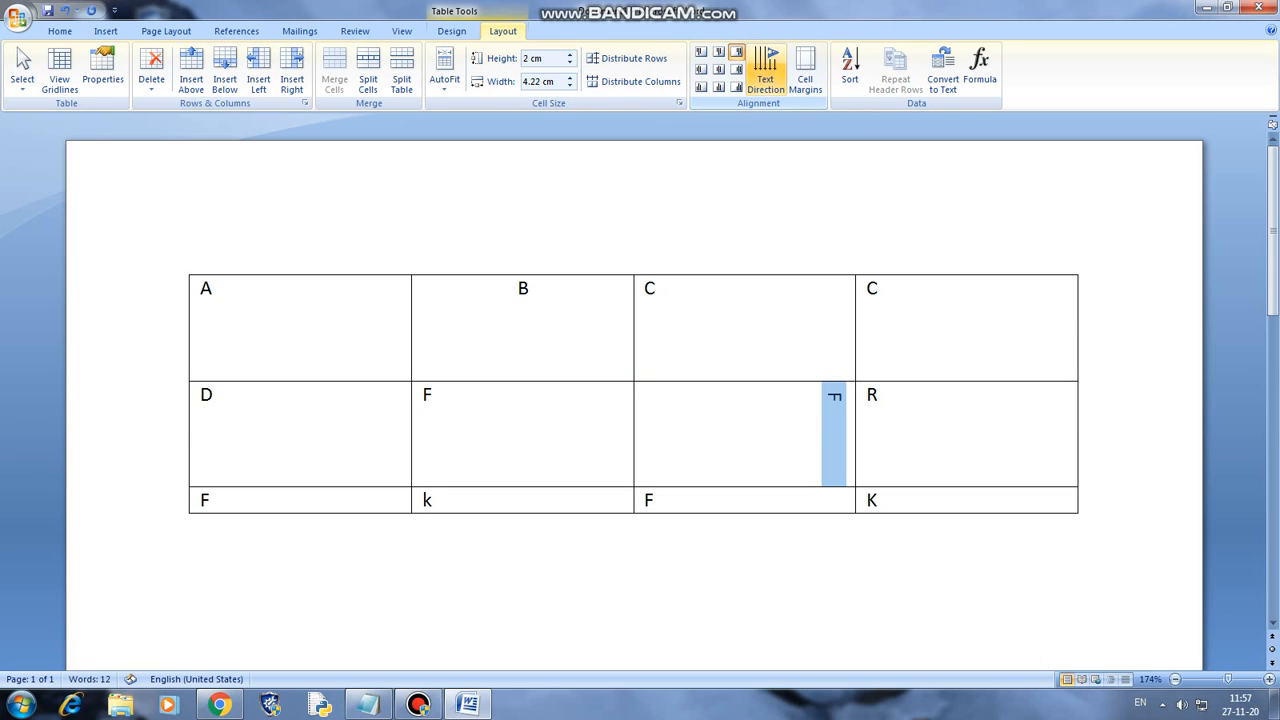
click(766, 70)
click(766, 70)
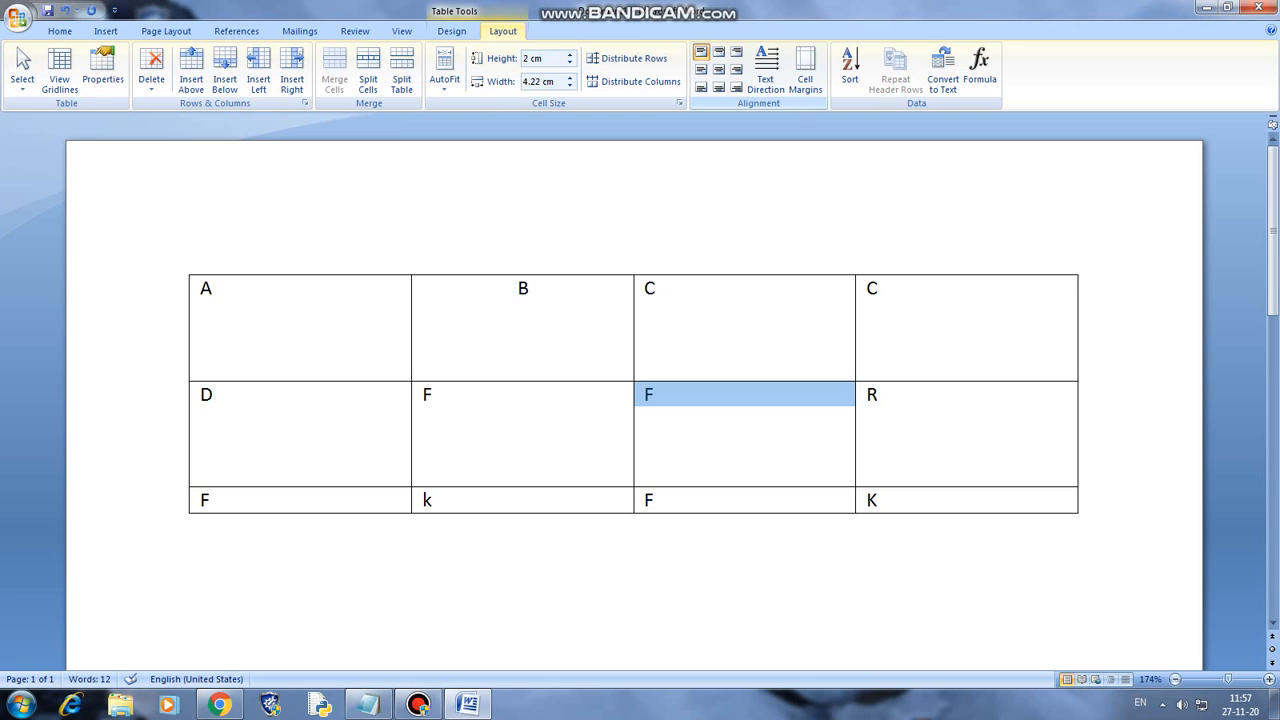
Select the entire second column, set its width to 4.8 cm and clear the selection
double_click(519, 289)
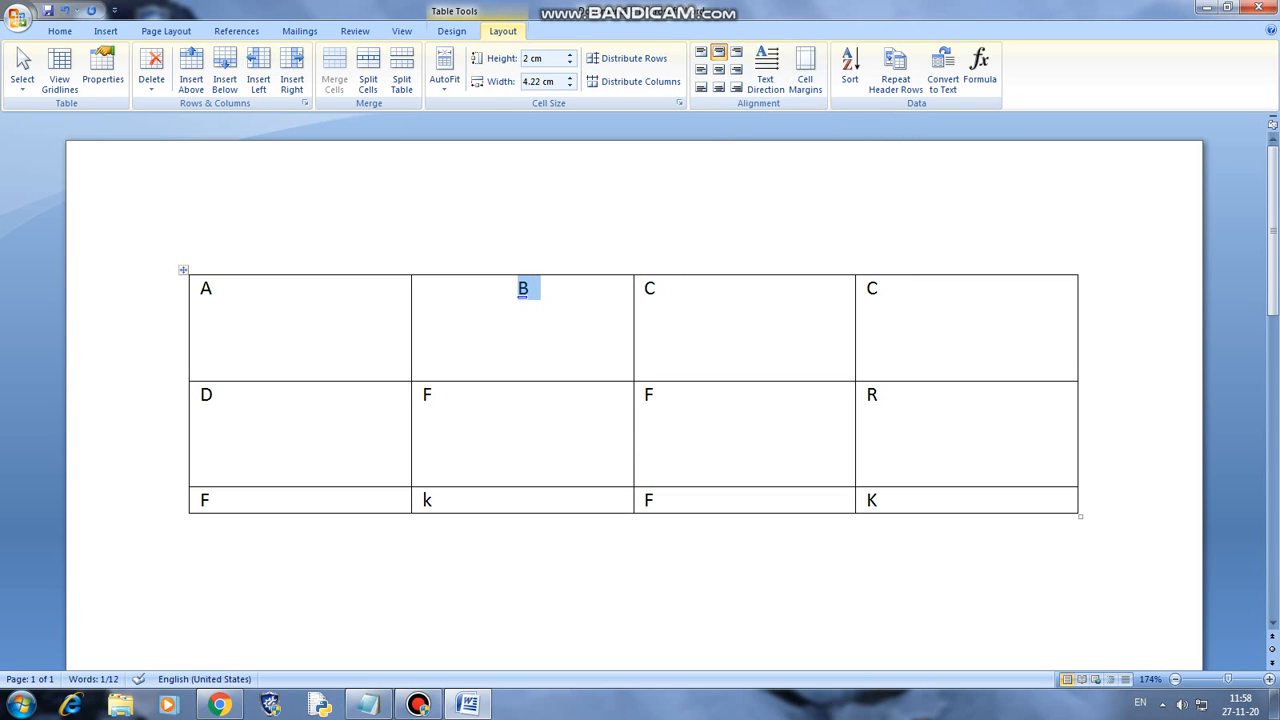
click(593, 272)
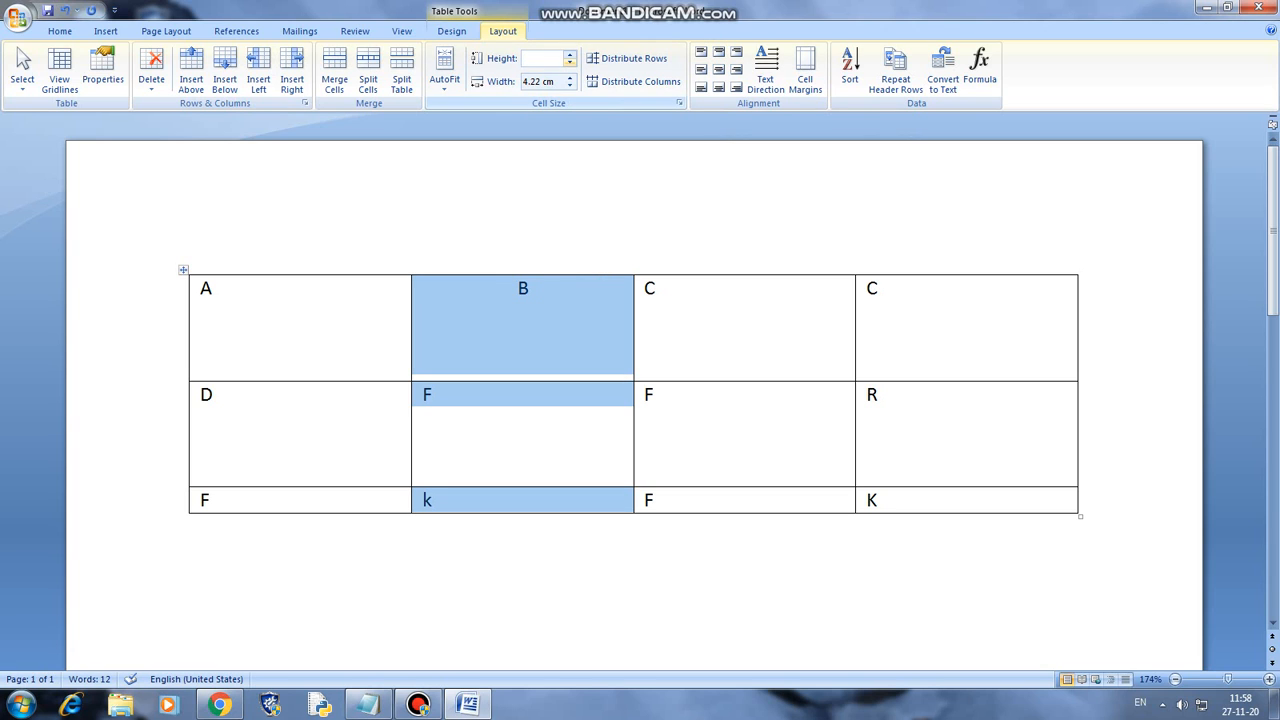
click(570, 77)
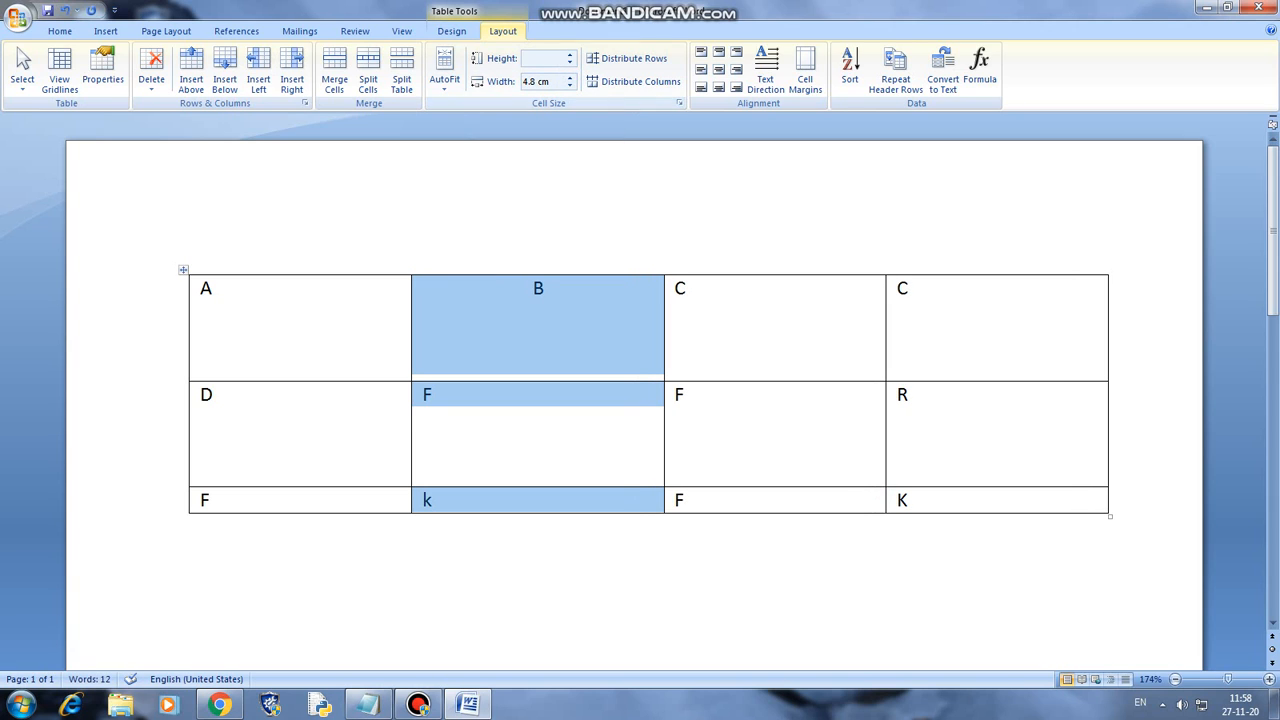
click(543, 291)
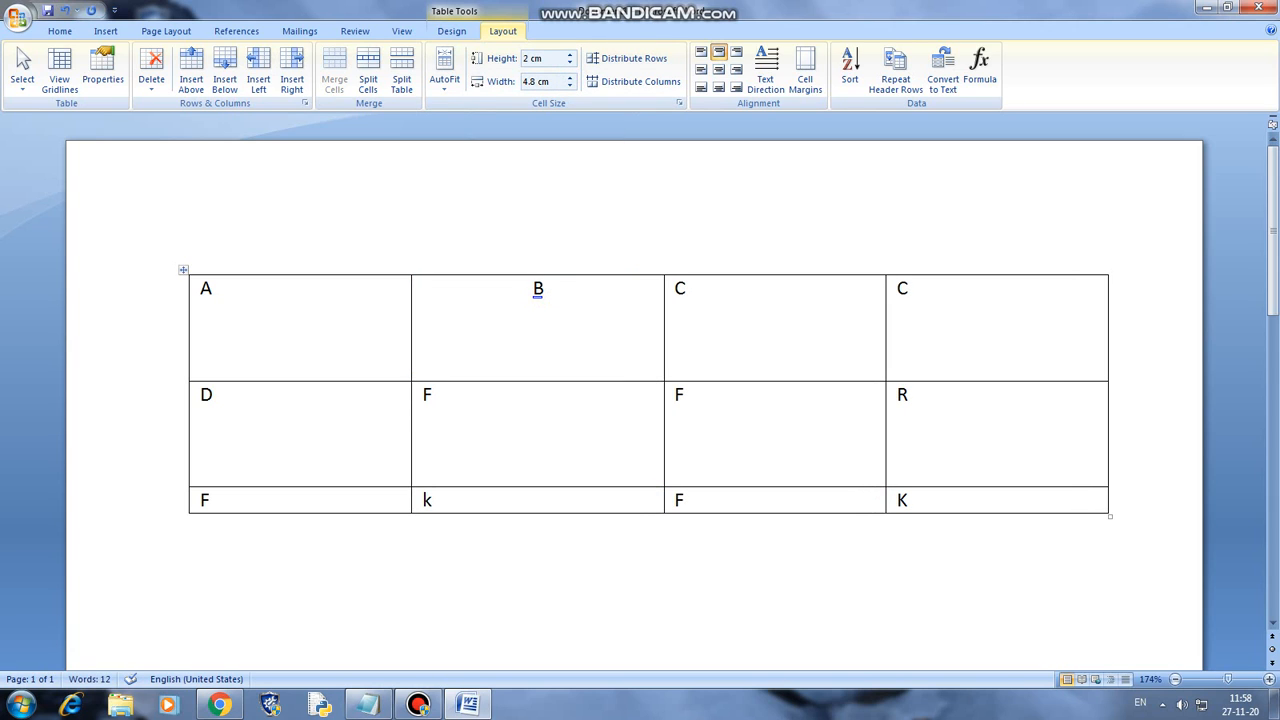
Select the second column and display the ruler in the document
click(581, 232)
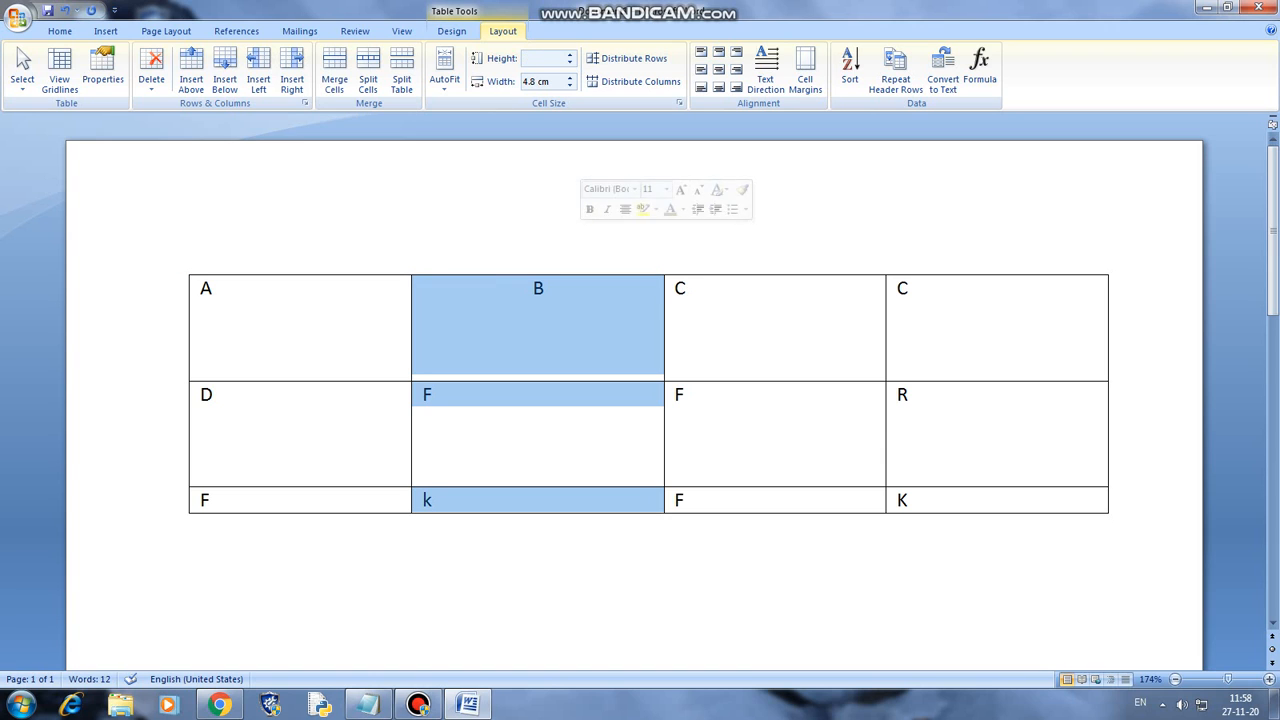
click(401, 31)
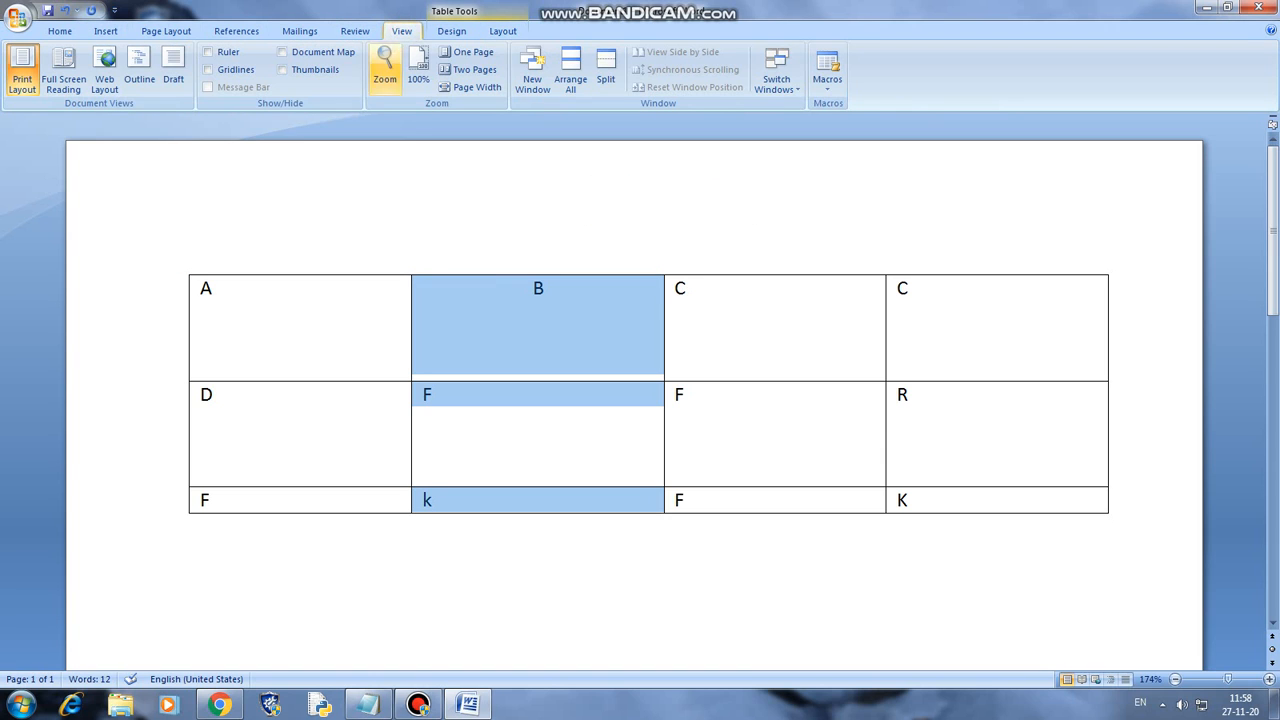
click(208, 51)
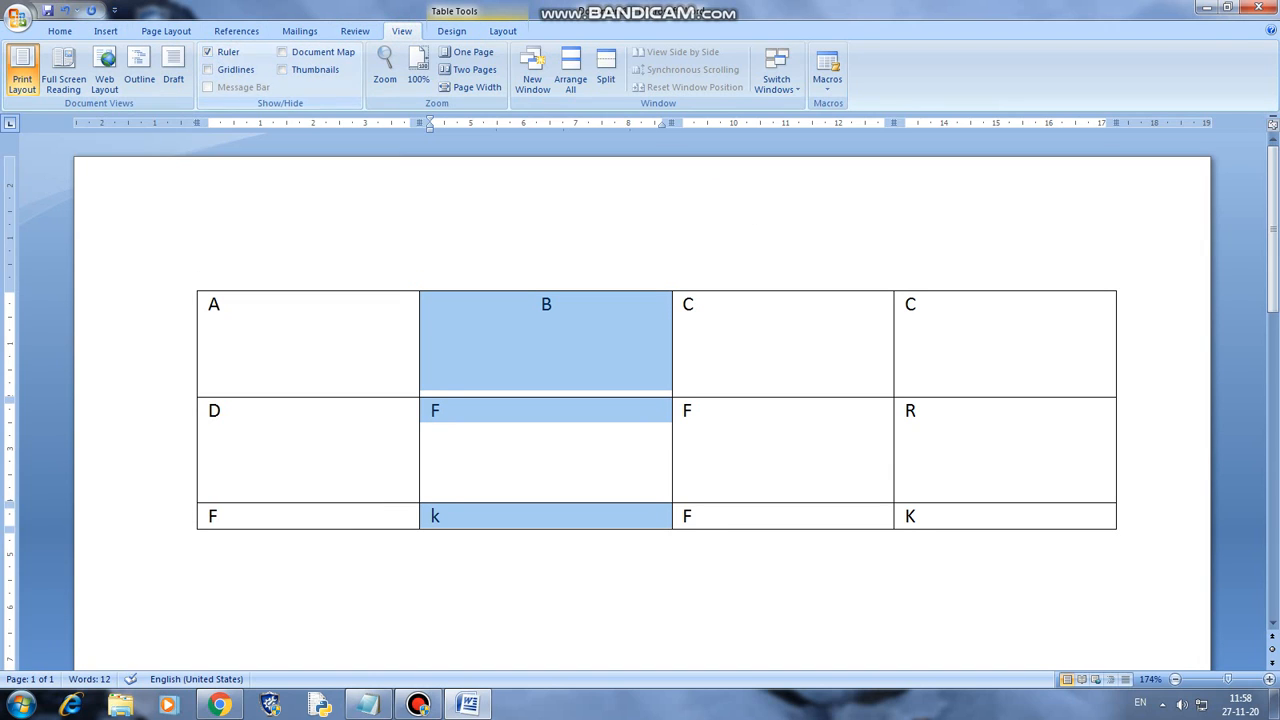
Widen the second and third columns with the ruler, moving their right borders to about 9.5 cm and 14.5 cm
click(690, 305)
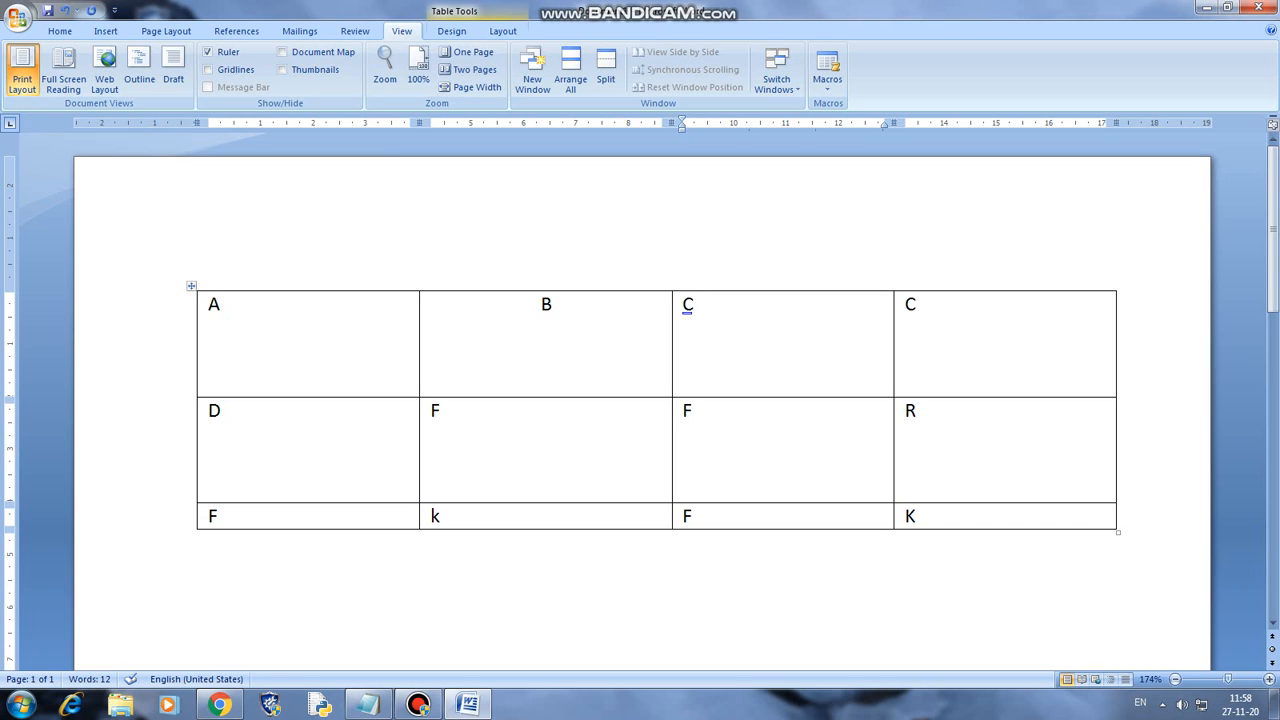
drag(682, 122, 716, 122)
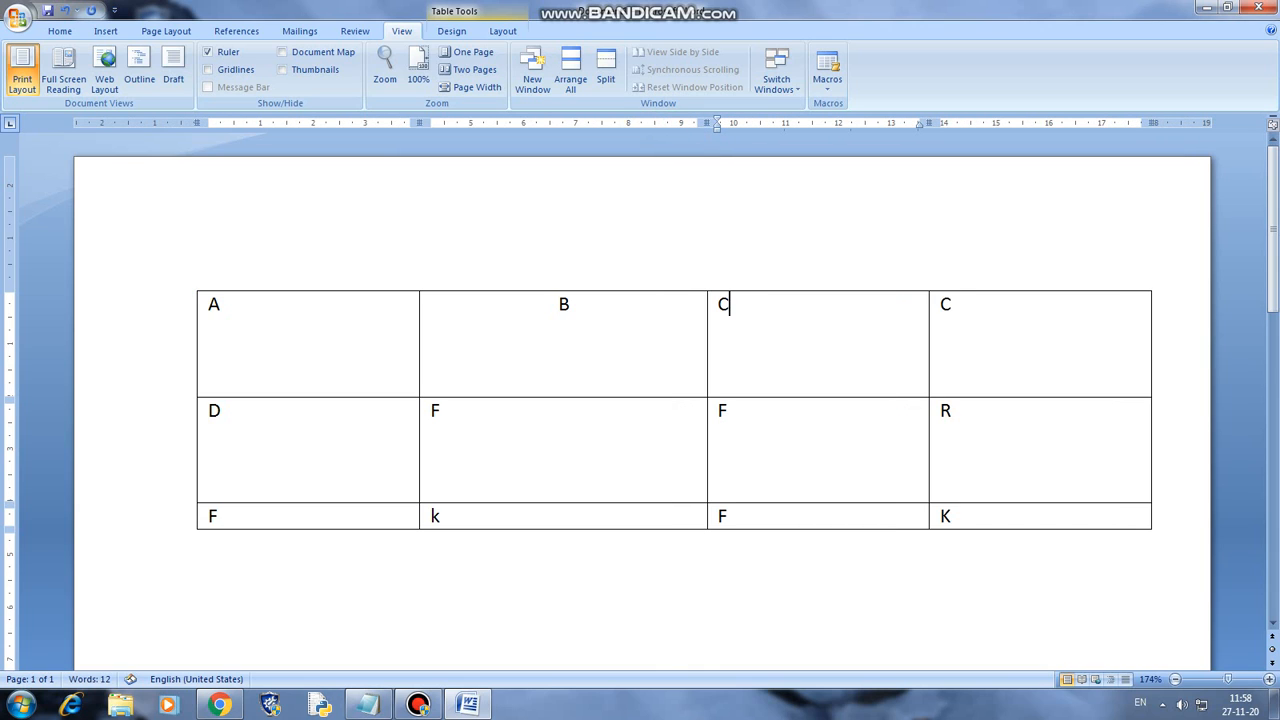
click(818, 298)
drag(929, 122, 970, 122)
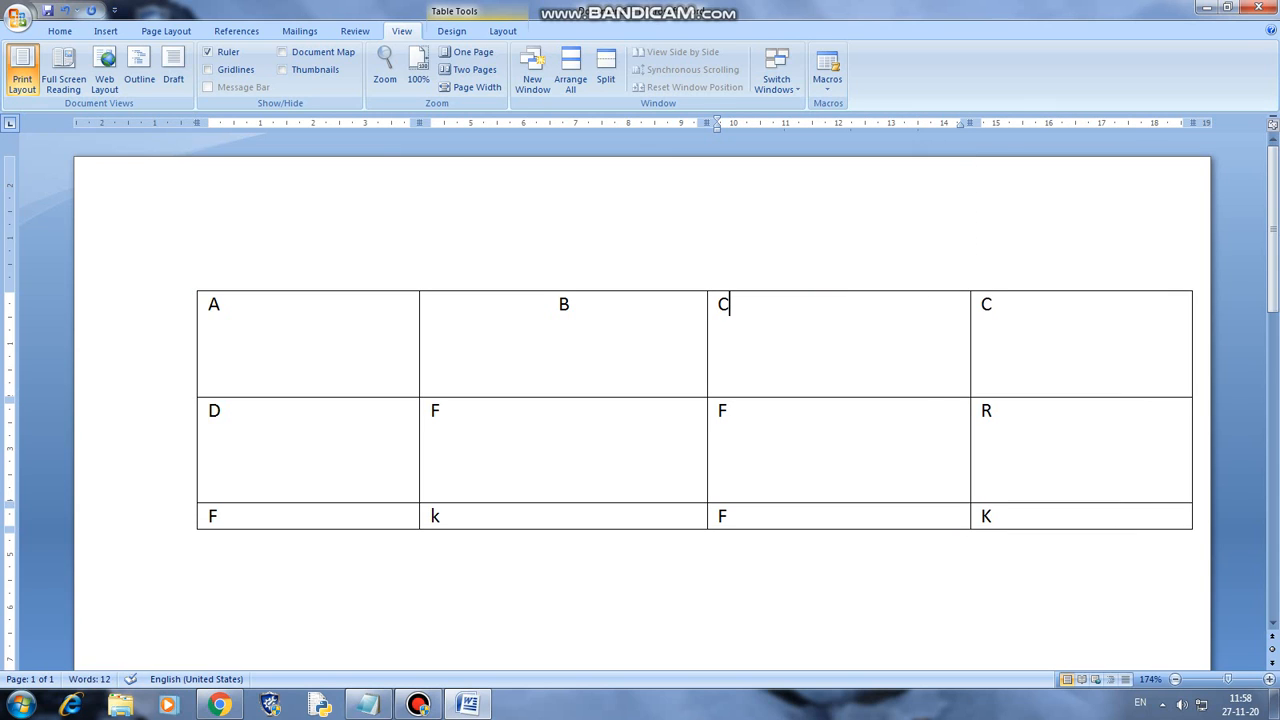
Narrow the first column to about 2.7 cm and move the second column's right border to about the 6 cm ruler mark
drag(420, 122, 340, 122)
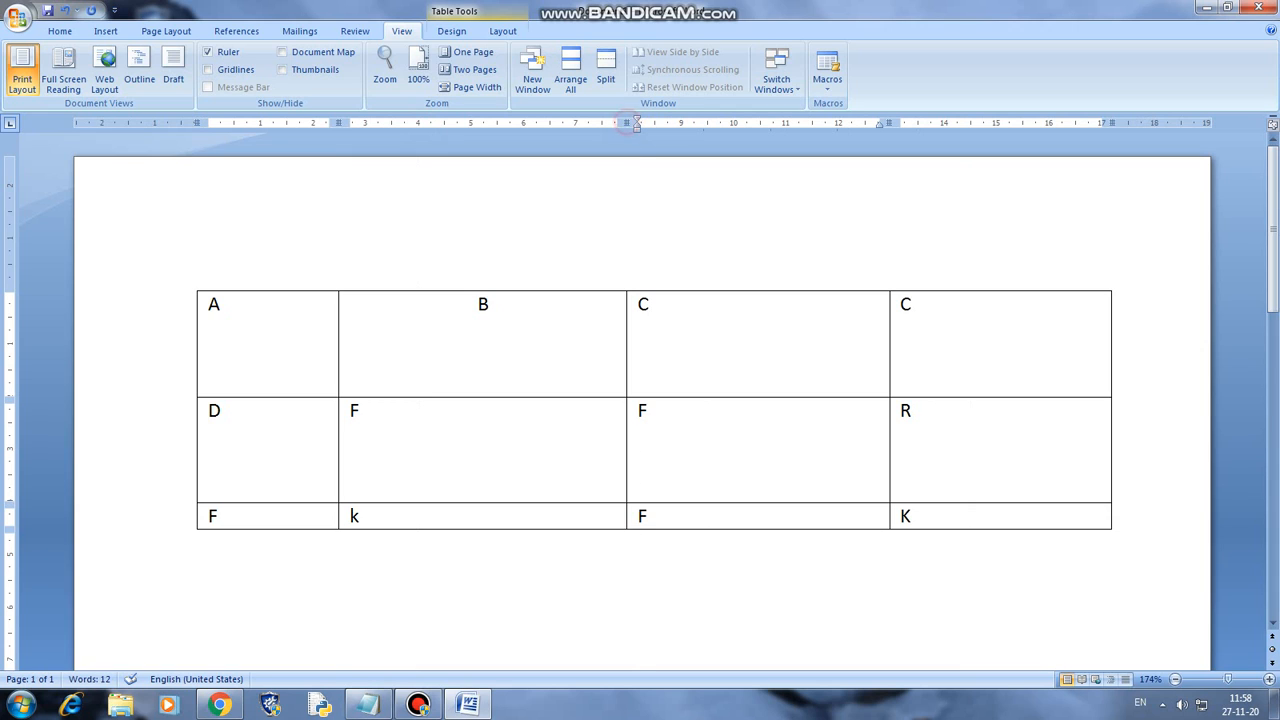
drag(627, 122, 523, 122)
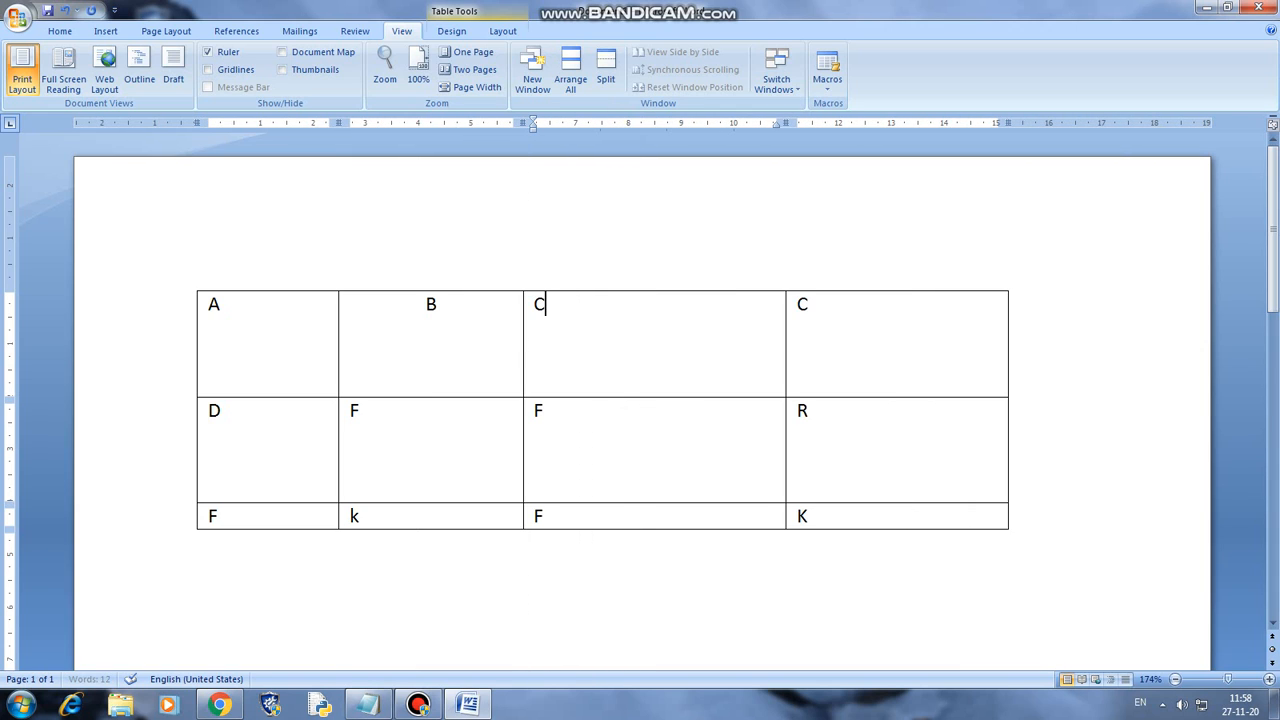
click(560, 328)
click(446, 321)
click(418, 705)
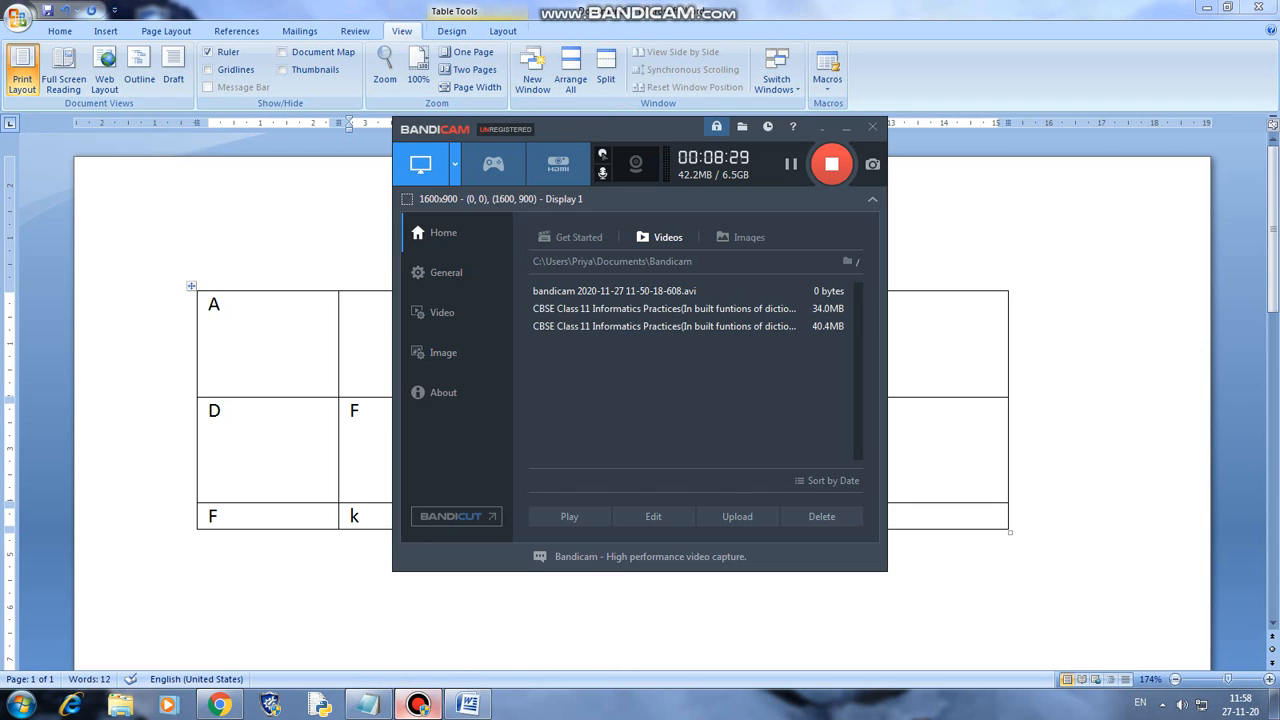
click(418, 705)
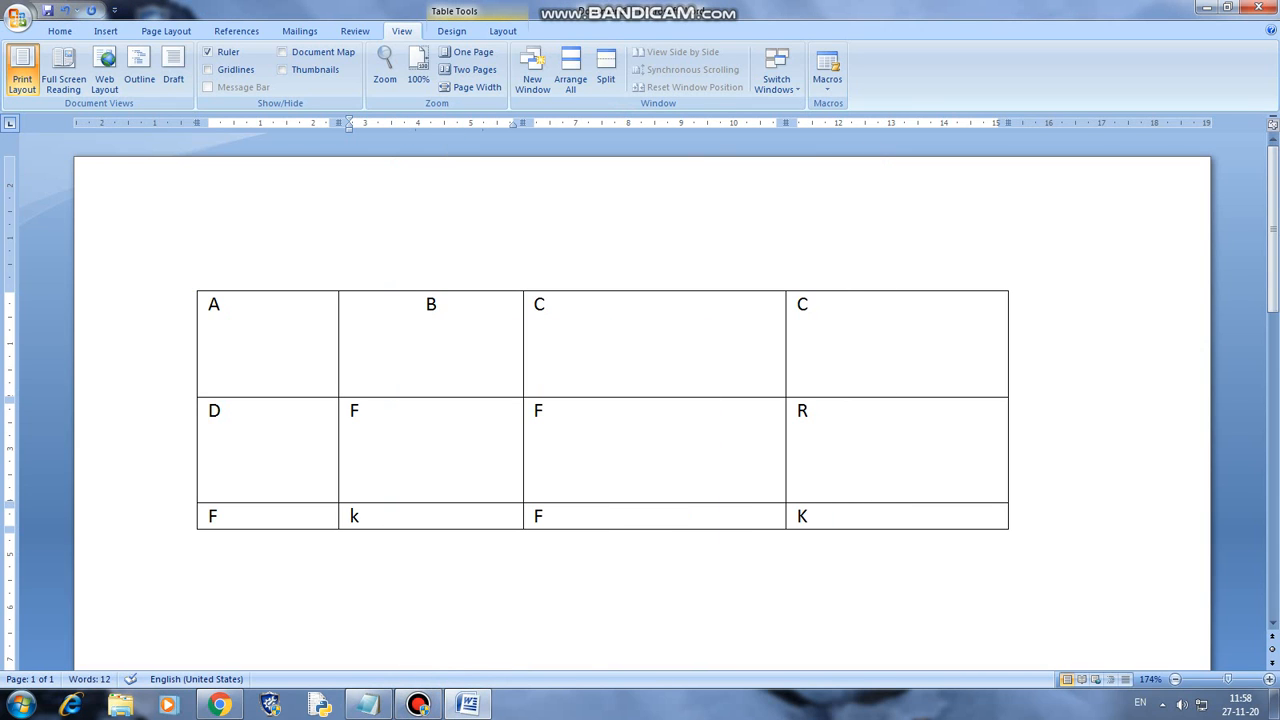
Reduce the first row's height to about 0.98 cm with the vertical ruler, and set its height value to 1.3 cm
click(240, 360)
drag(10, 399, 10, 347)
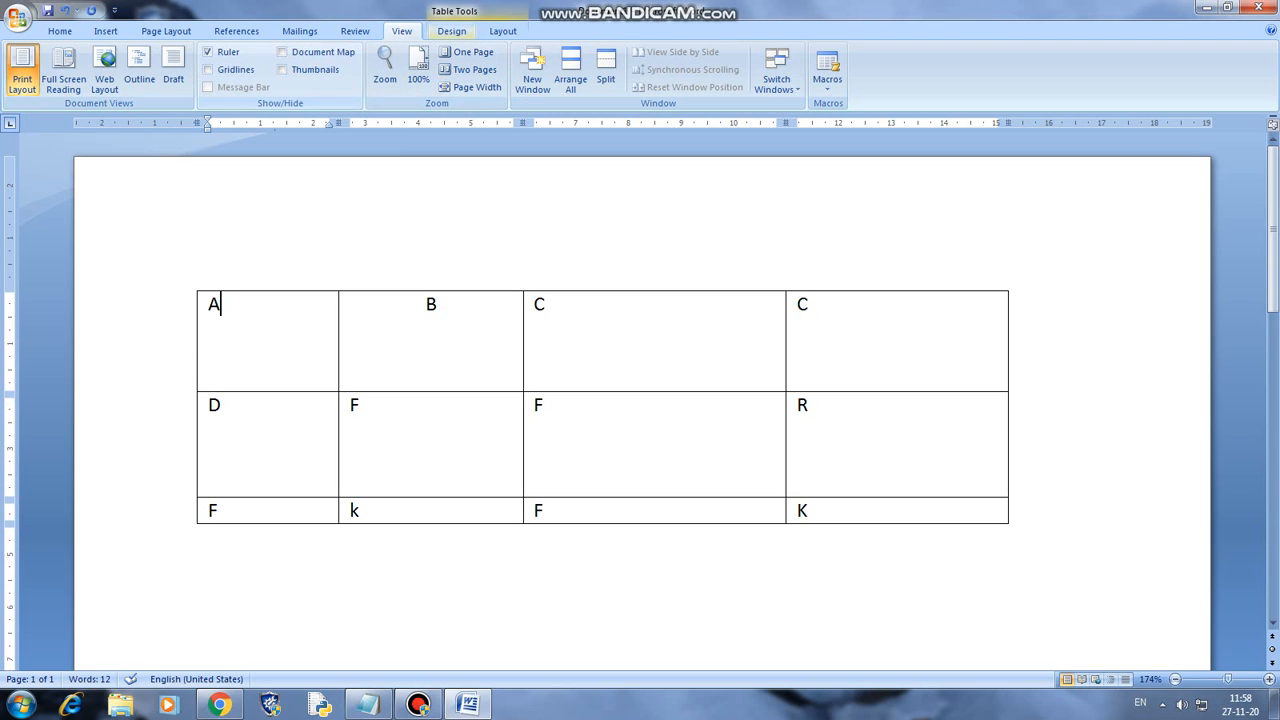
click(503, 31)
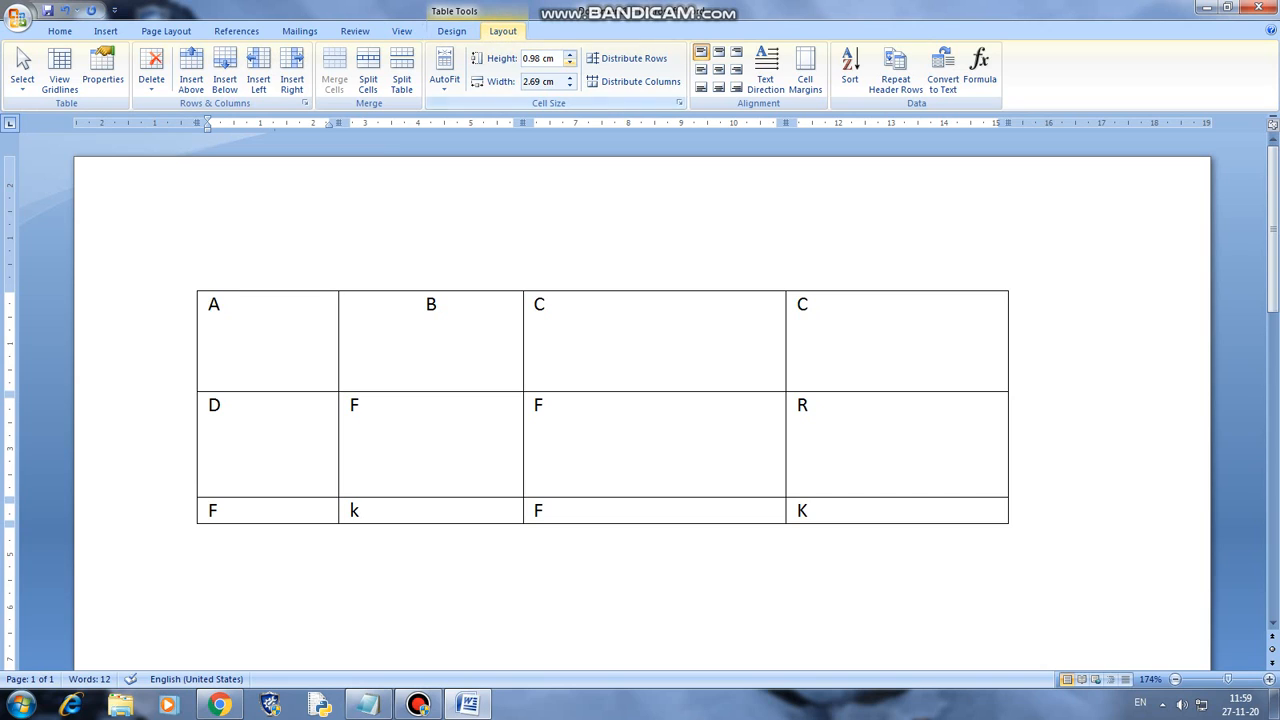
click(570, 55)
click(570, 55)
click(570, 55)
click(570, 55)
click(570, 55)
click(570, 55)
click(570, 55)
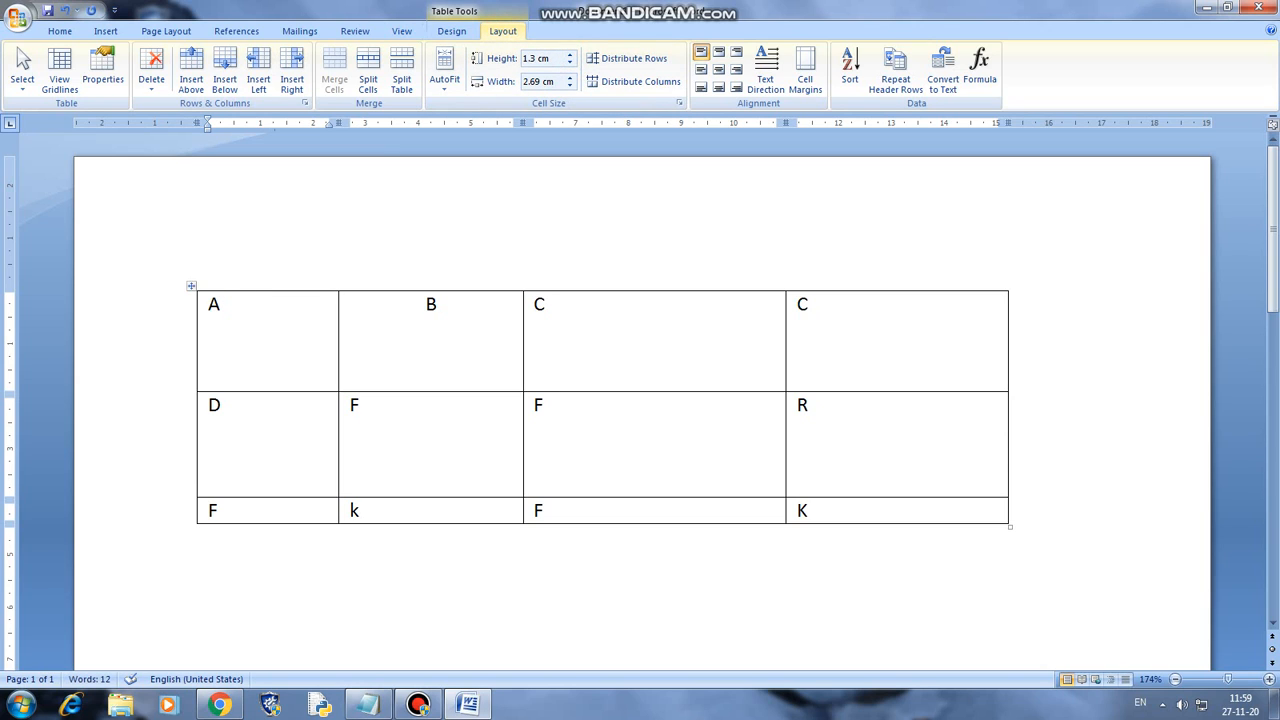
AutoFit the table to the window width
click(445, 75)
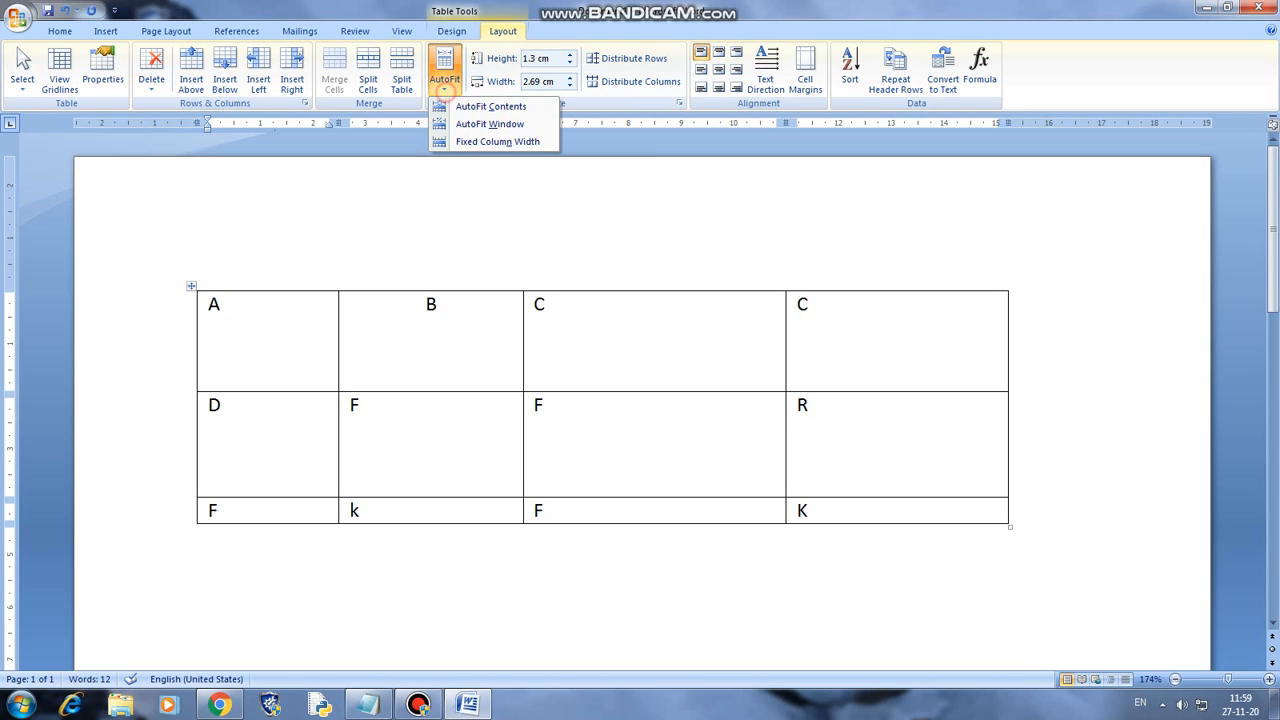
click(490, 124)
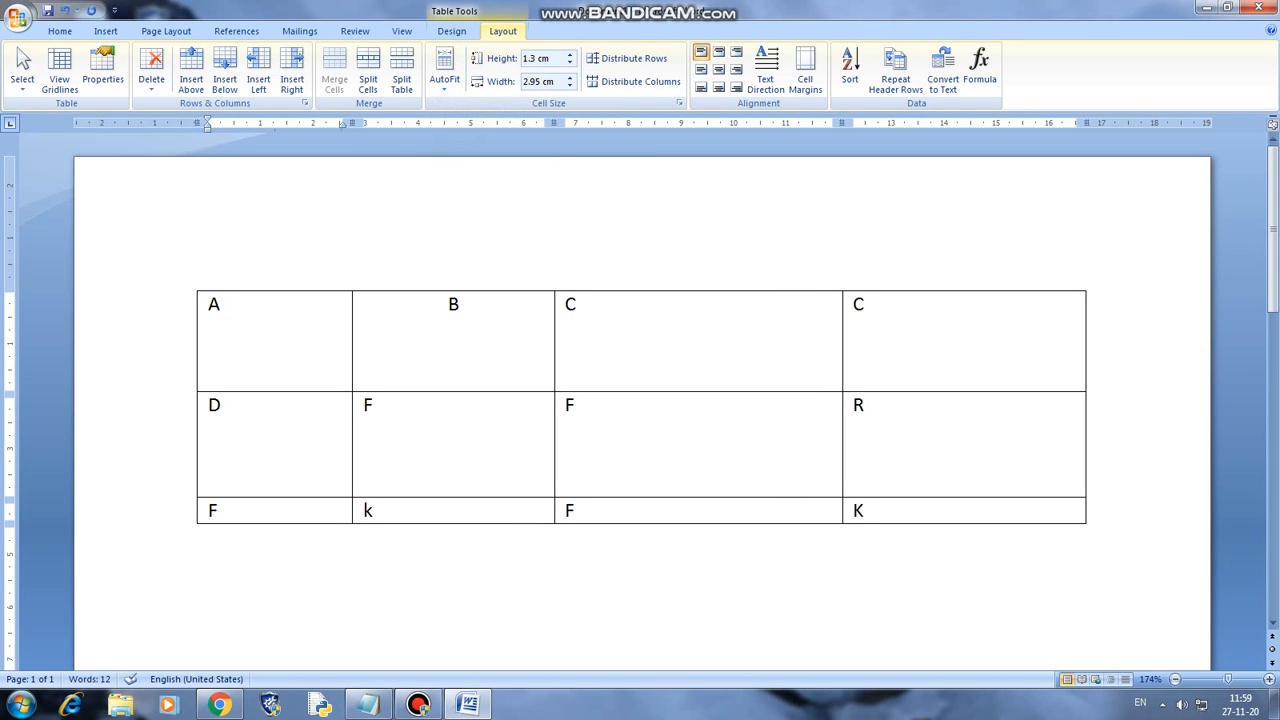
Apply Fixed Column Width to the table and insert a column to the right of the third column
click(445, 75)
click(497, 141)
click(633, 307)
right_click(583, 311)
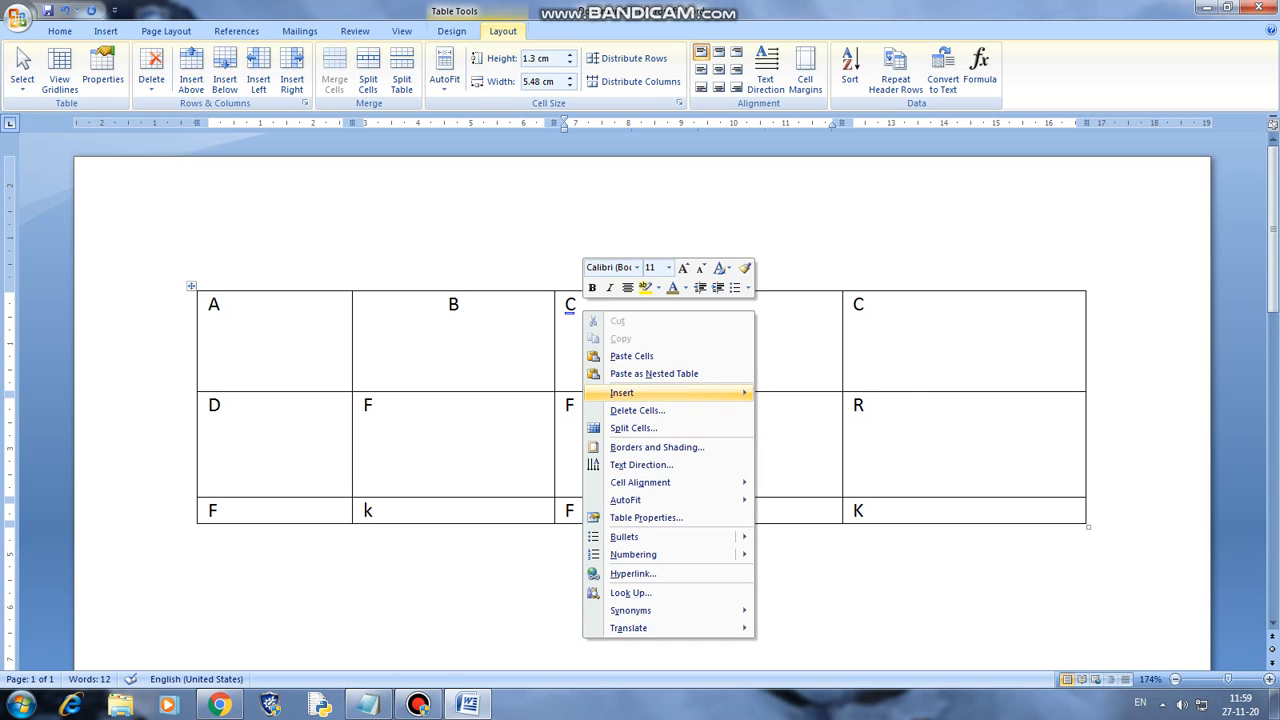
mouse_move(660, 393)
click(810, 410)
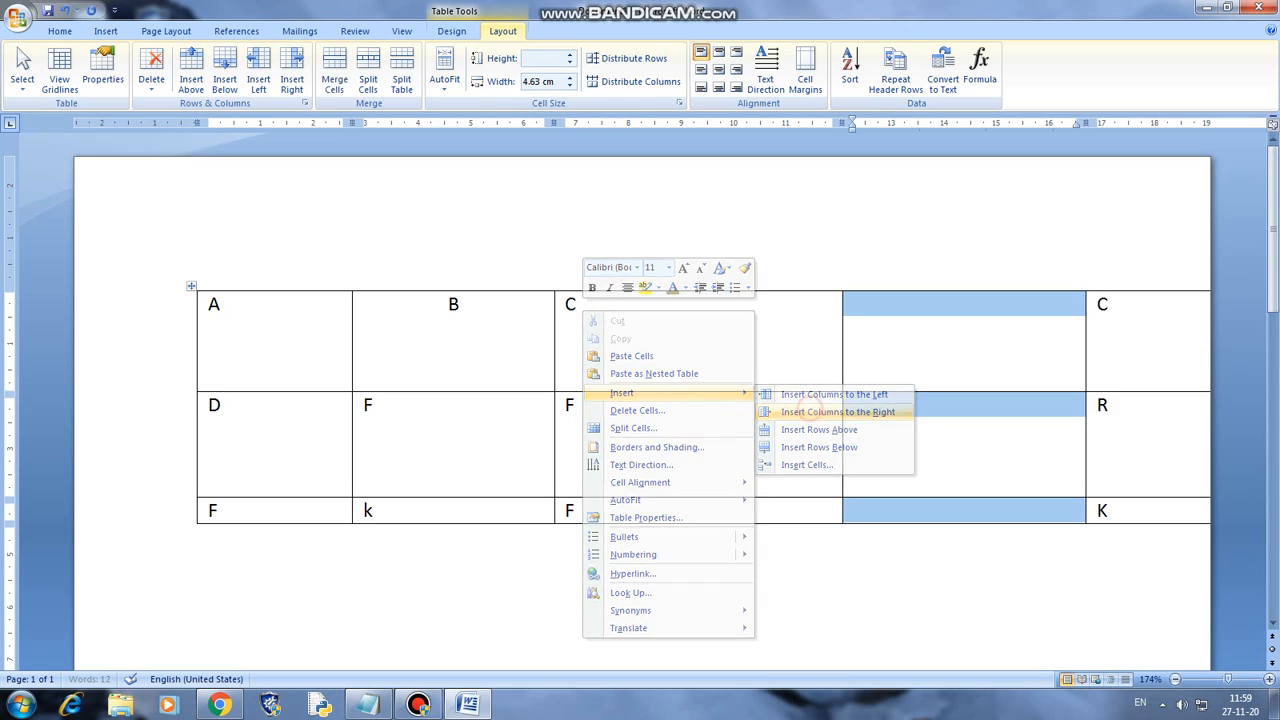
Insert a column to the left of the column headed B
click(458, 305)
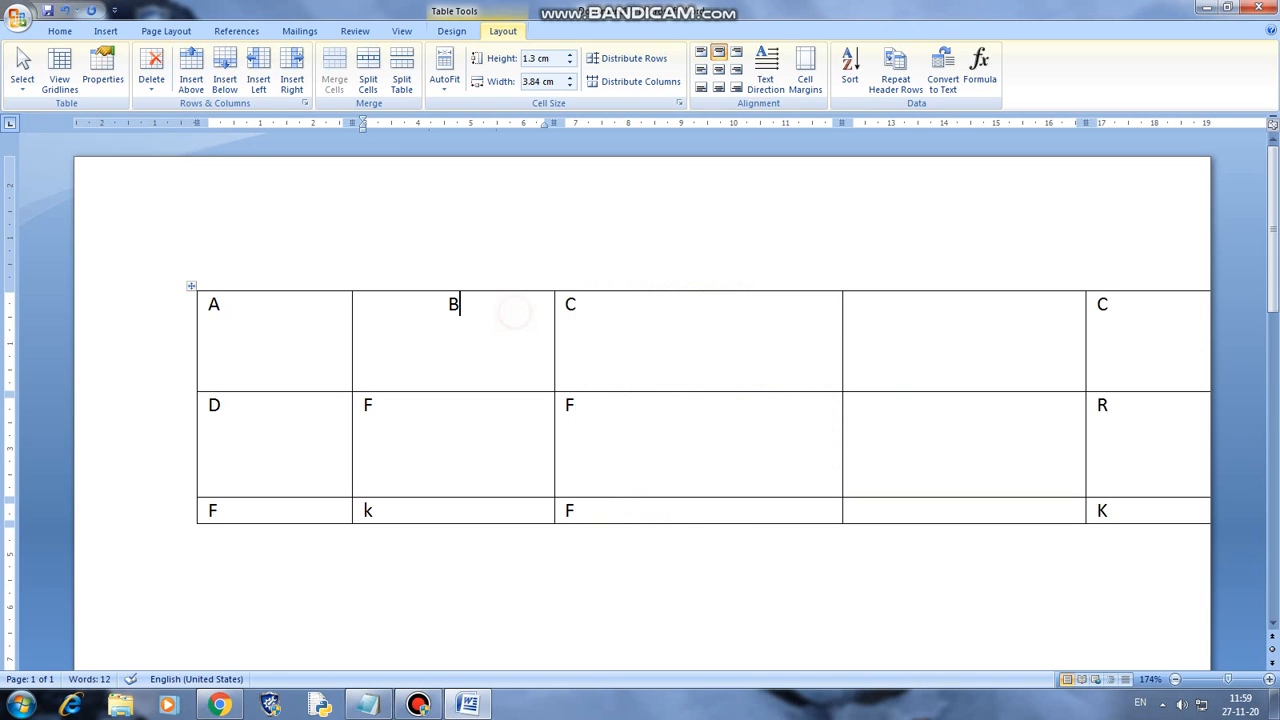
right_click(513, 311)
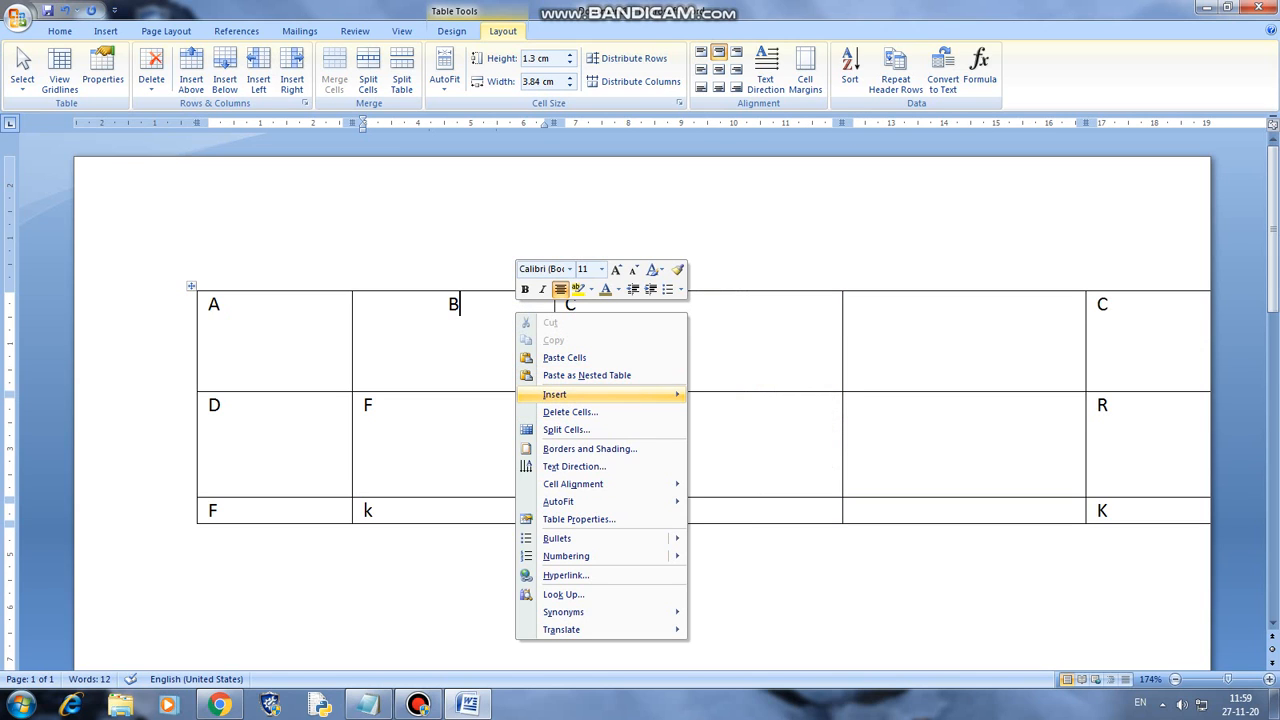
mouse_move(600, 394)
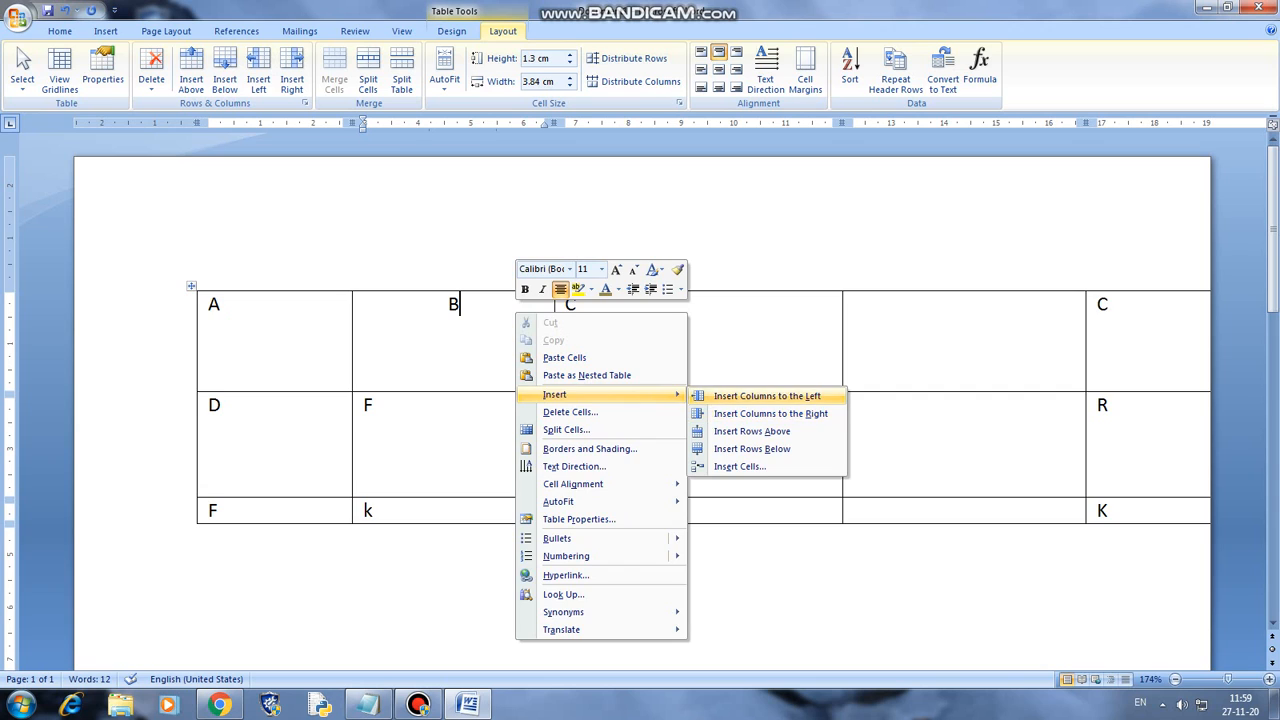
click(744, 397)
Insert an empty row below the row that starts with D
click(320, 423)
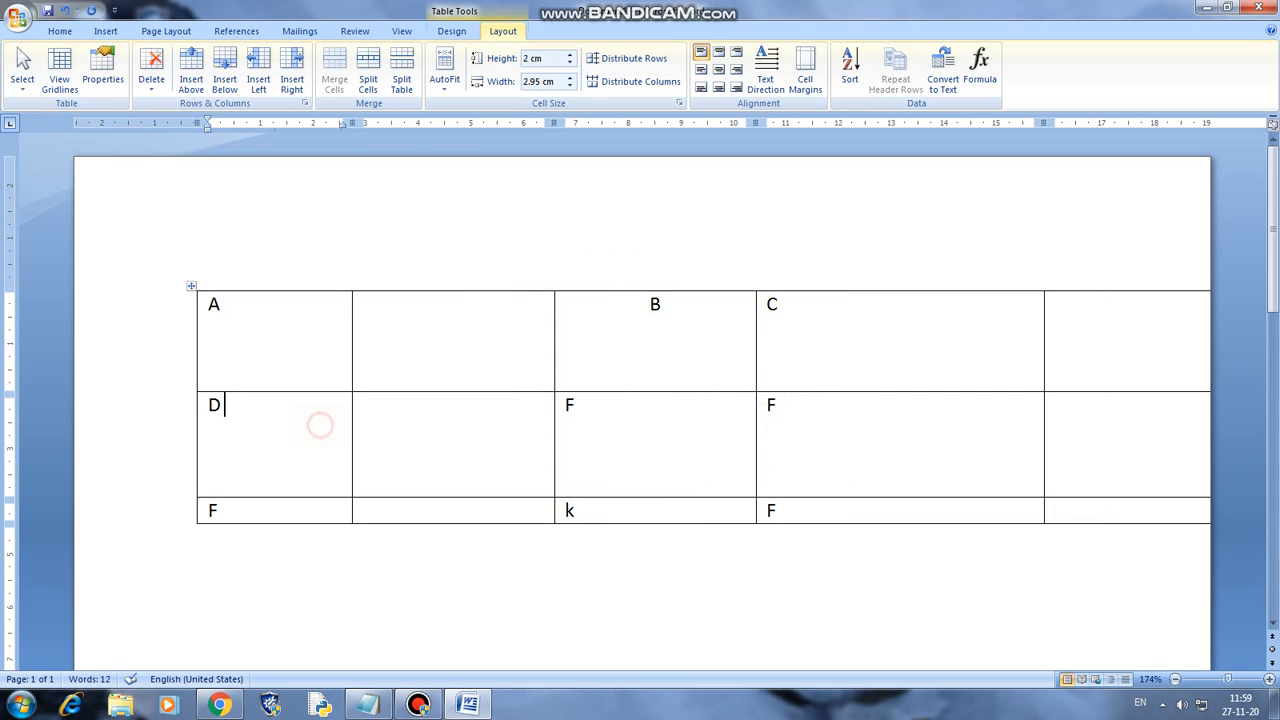
right_click(311, 420)
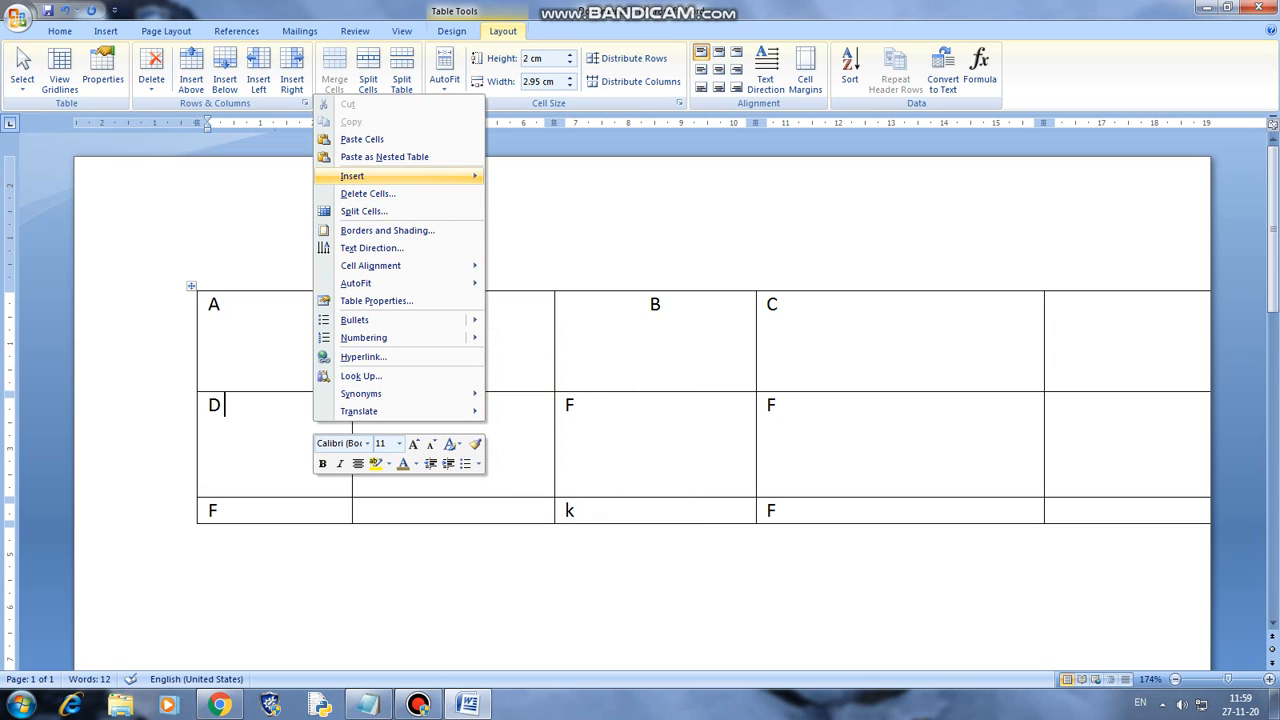
mouse_move(400, 176)
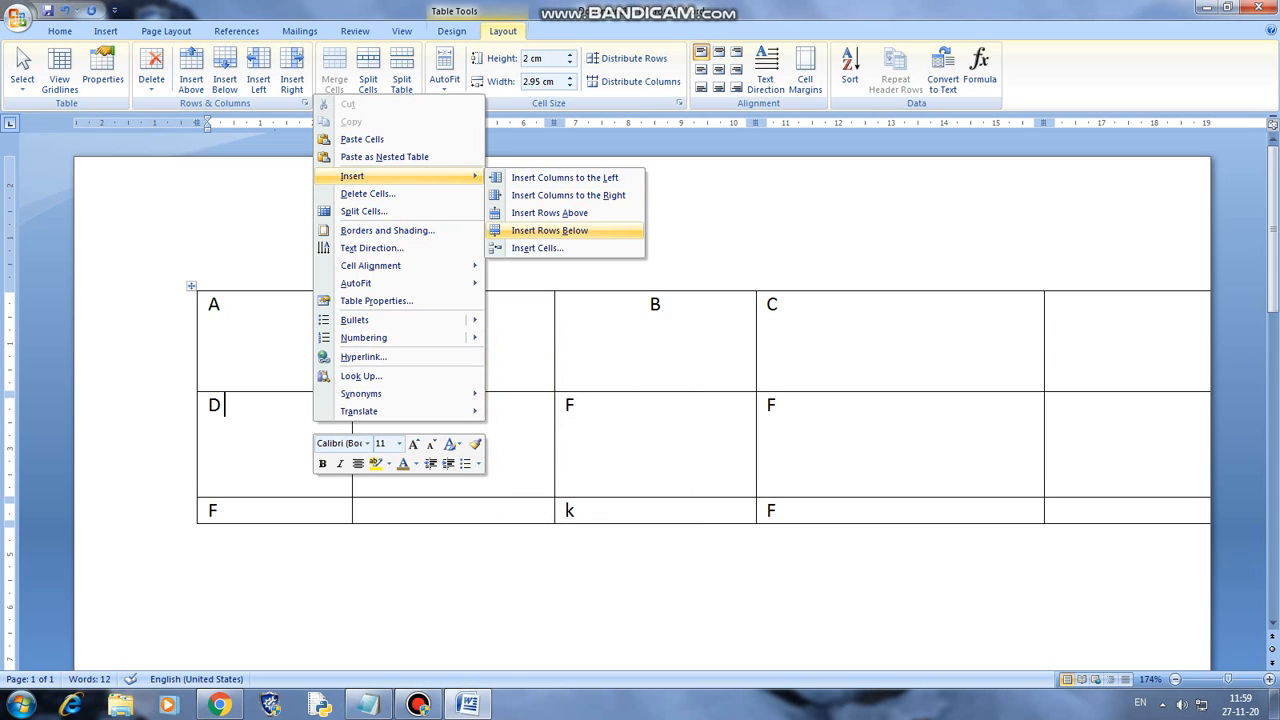
click(549, 230)
Insert an empty row above the row that starts with D
click(280, 403)
right_click(280, 408)
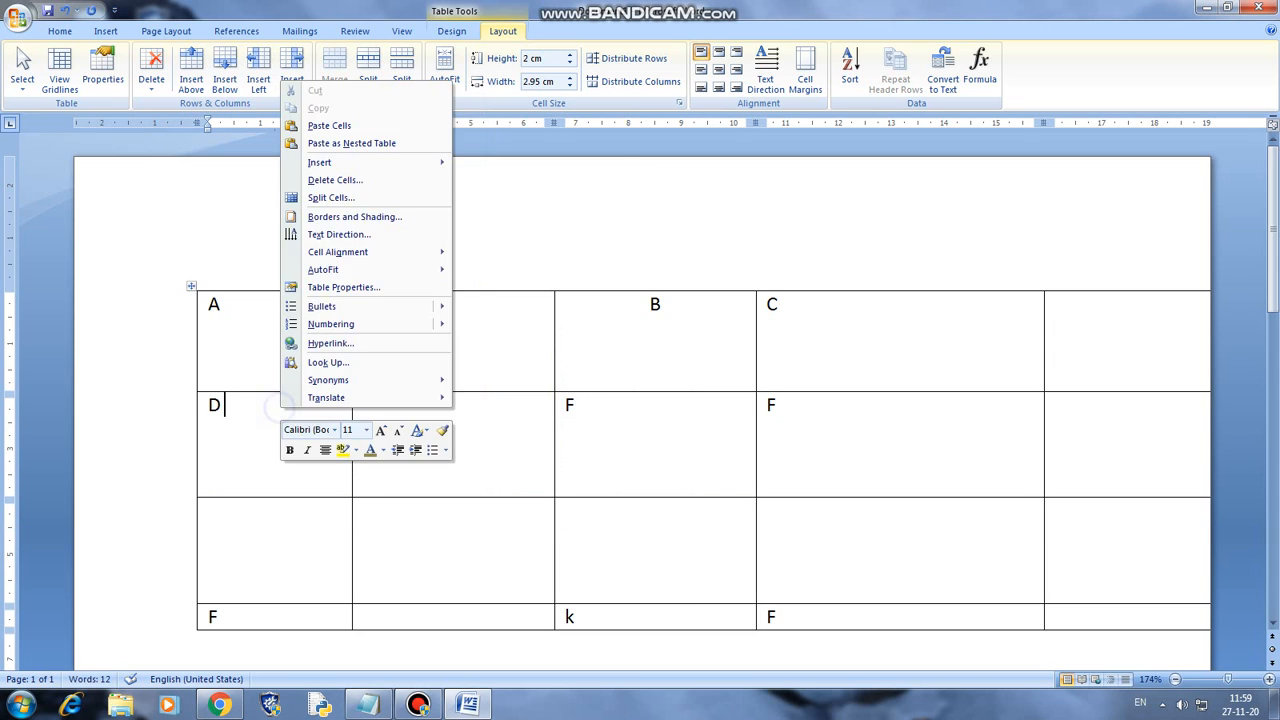
mouse_move(370, 162)
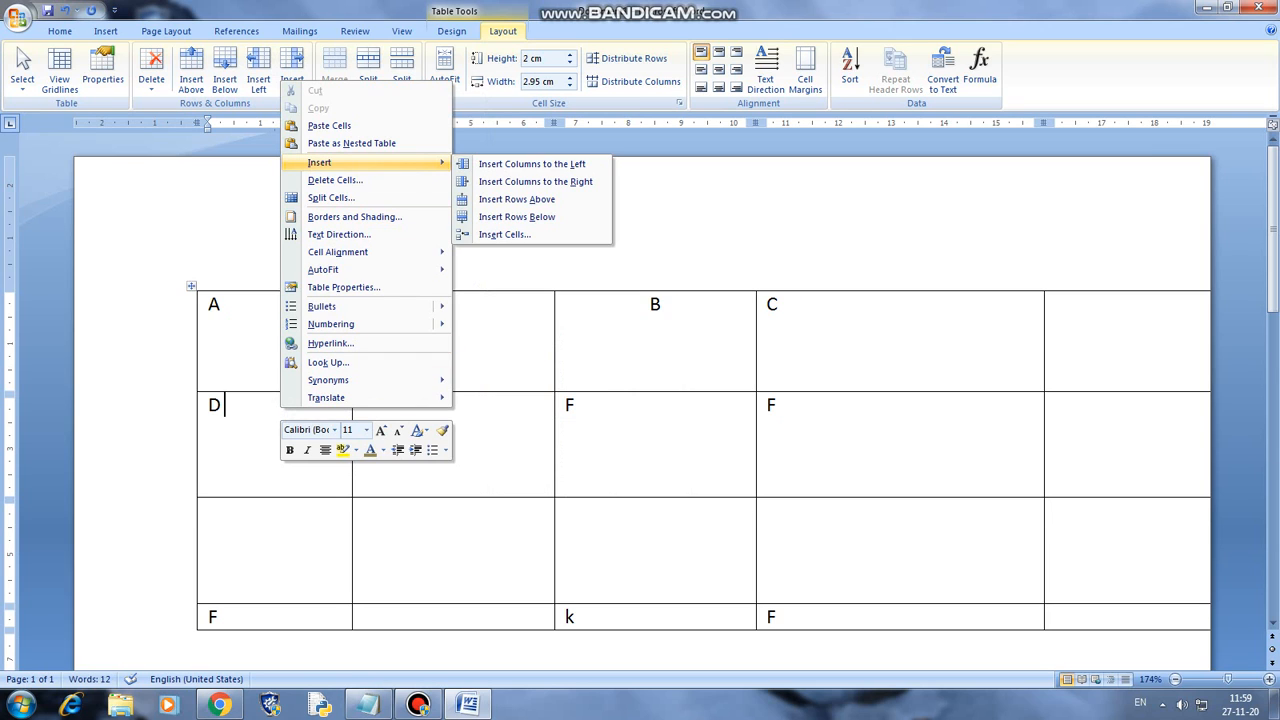
click(516, 199)
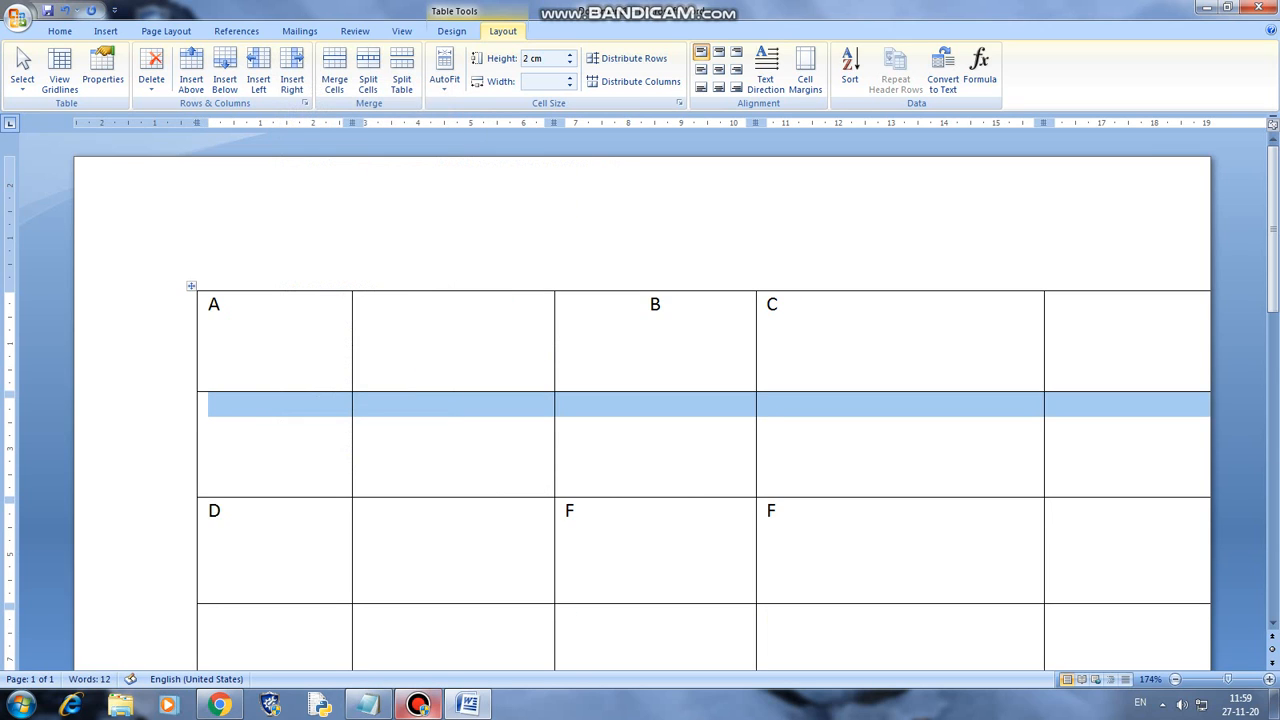
mouse_move(418, 705)
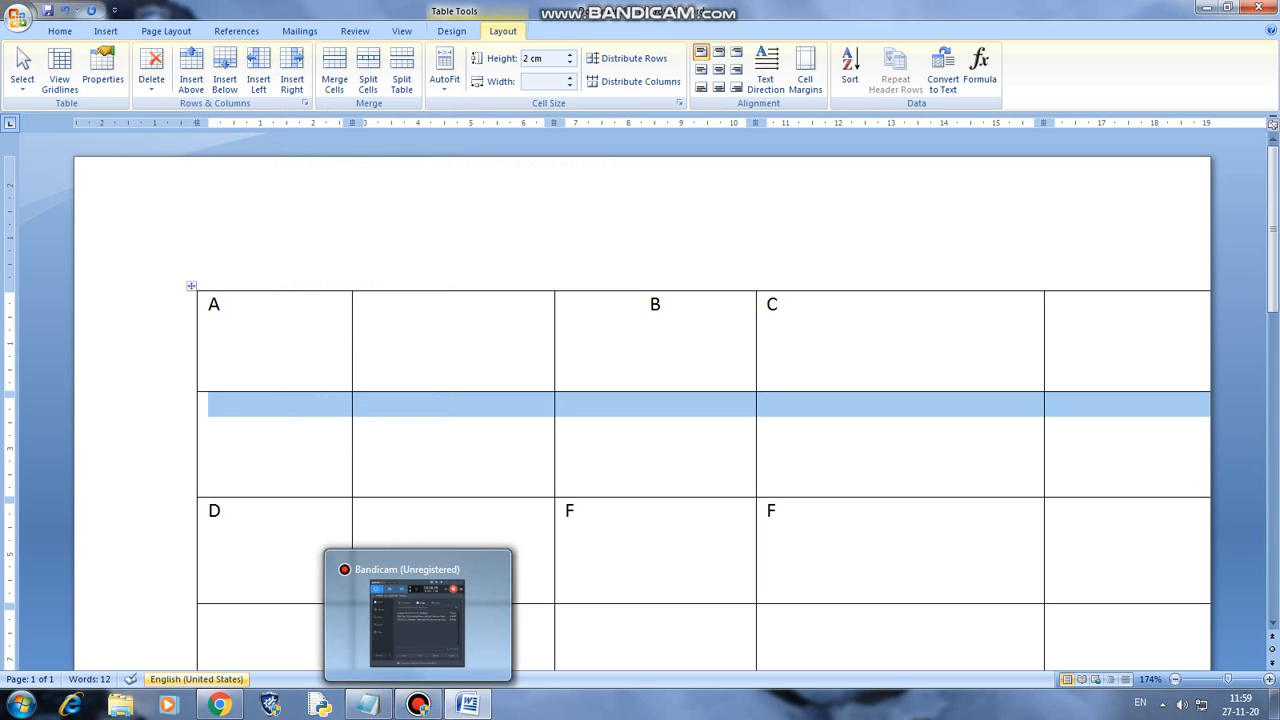
click(418, 705)
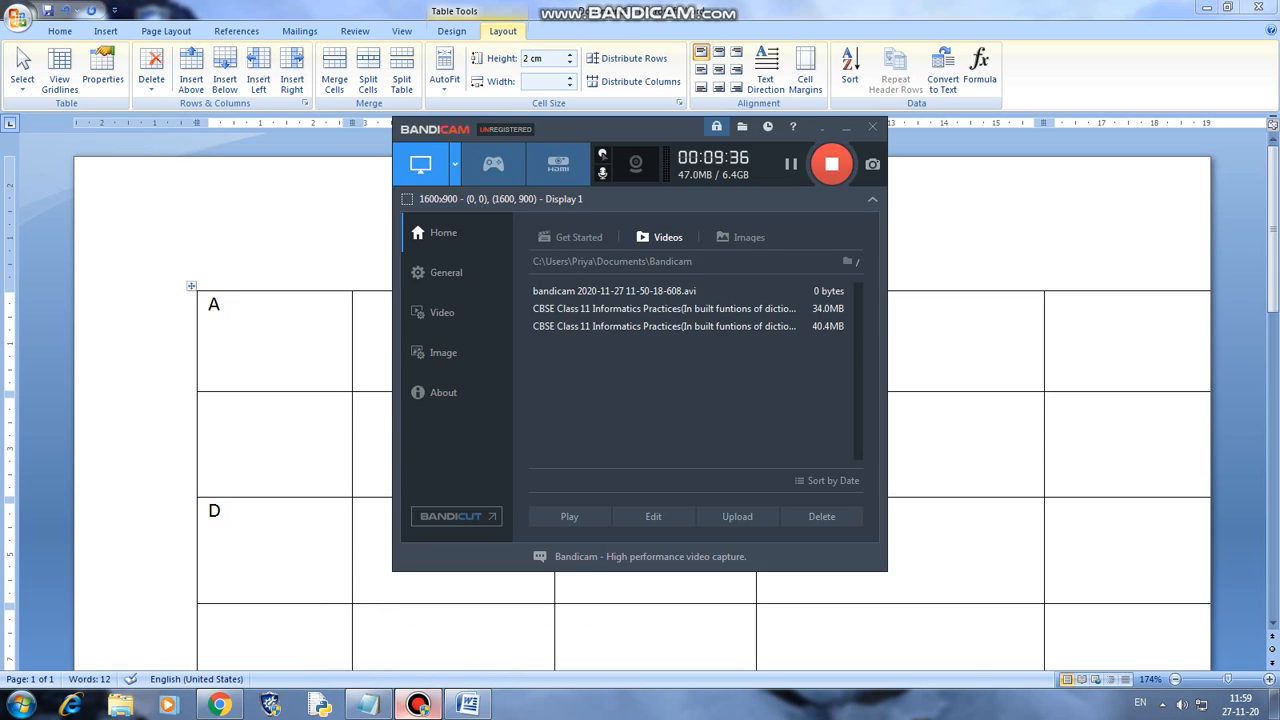
click(418, 705)
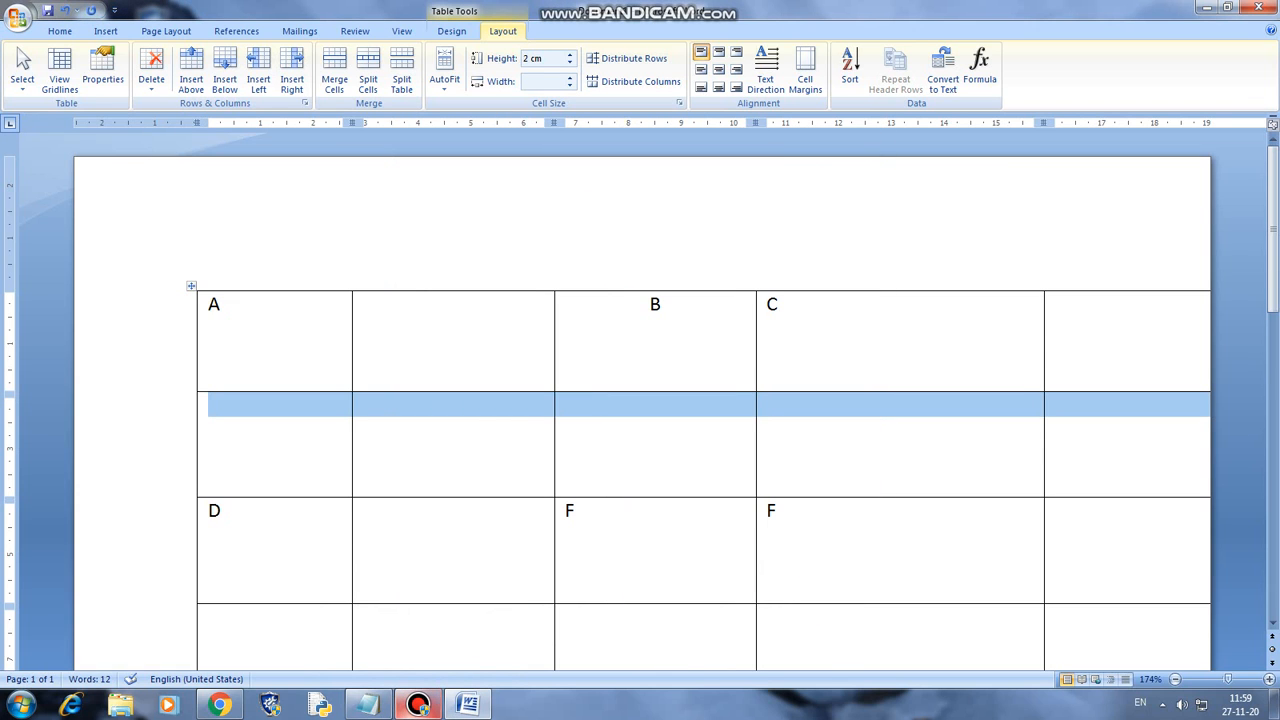